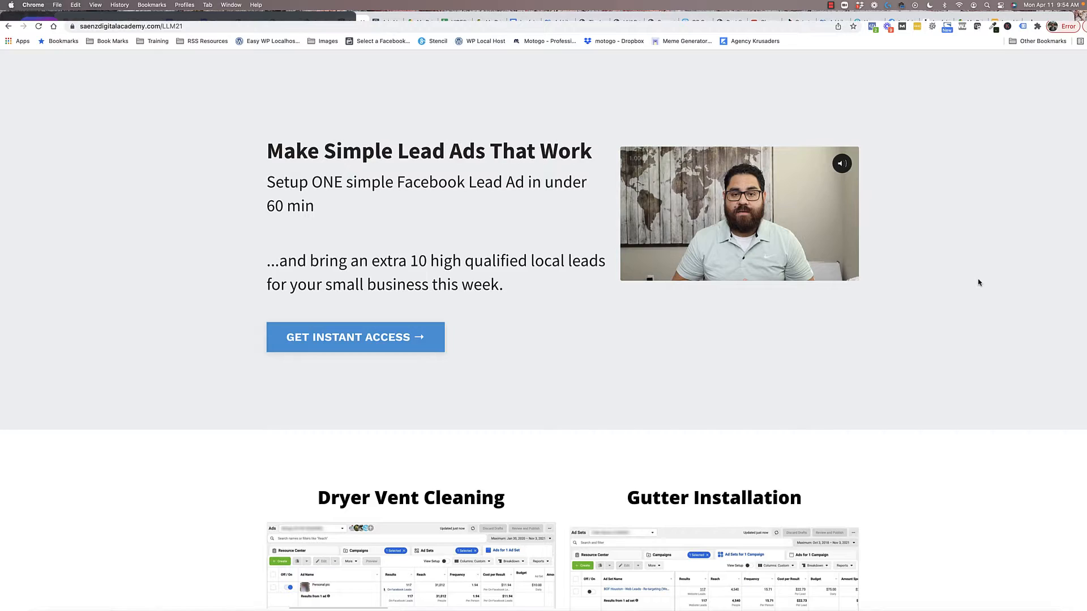
- Examine the sample campaign results for the service businesses on the lead ads landing page
scroll(977, 282, down, 10)
click(448, 188)
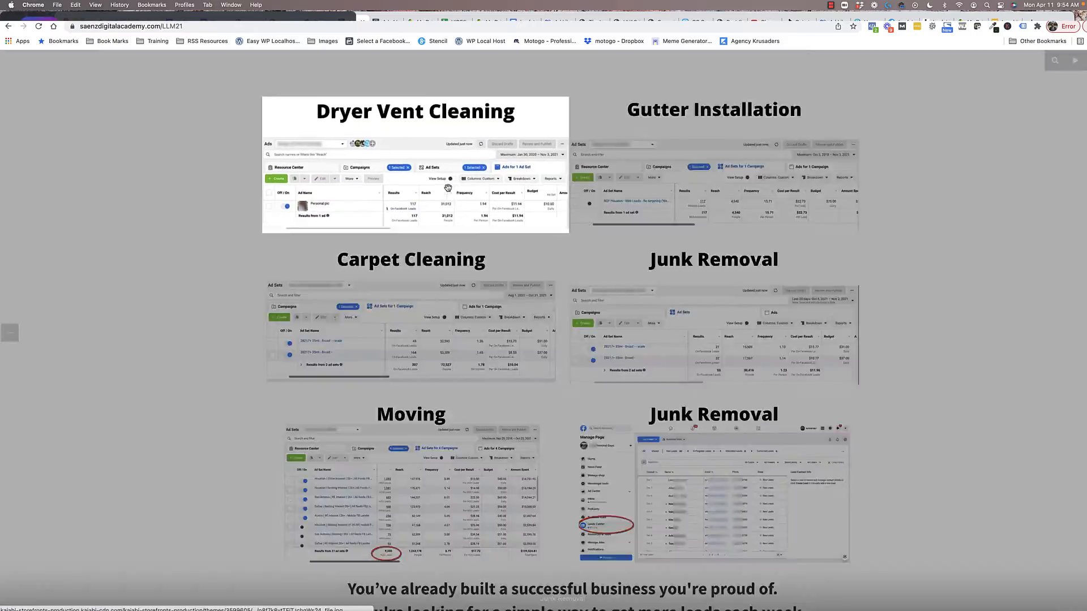
scroll(448, 188, down, 3)
click(1067, 256)
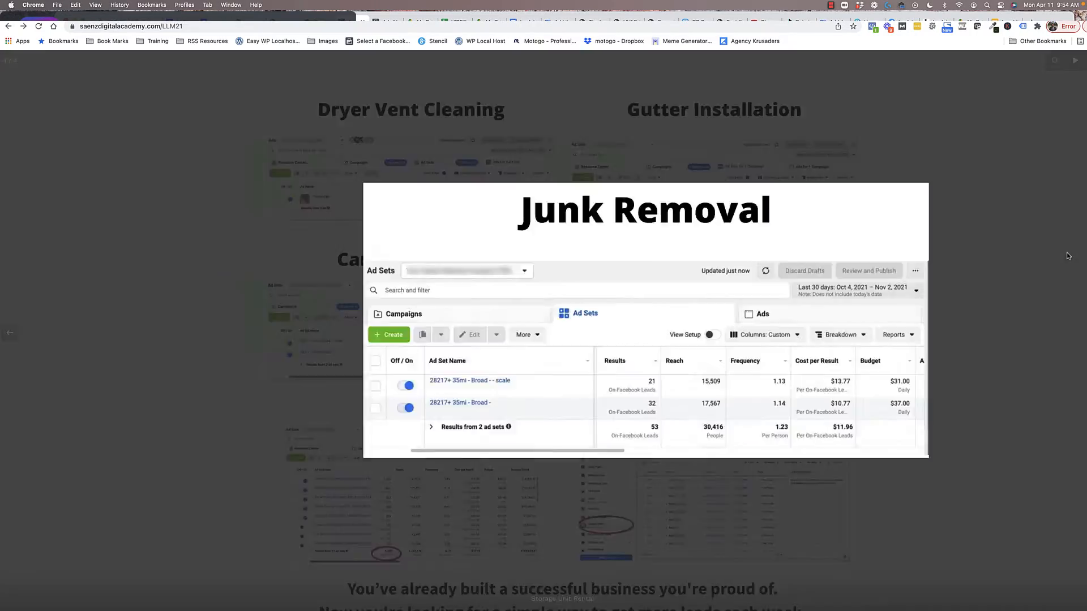
scroll(996, 323, down, 20)
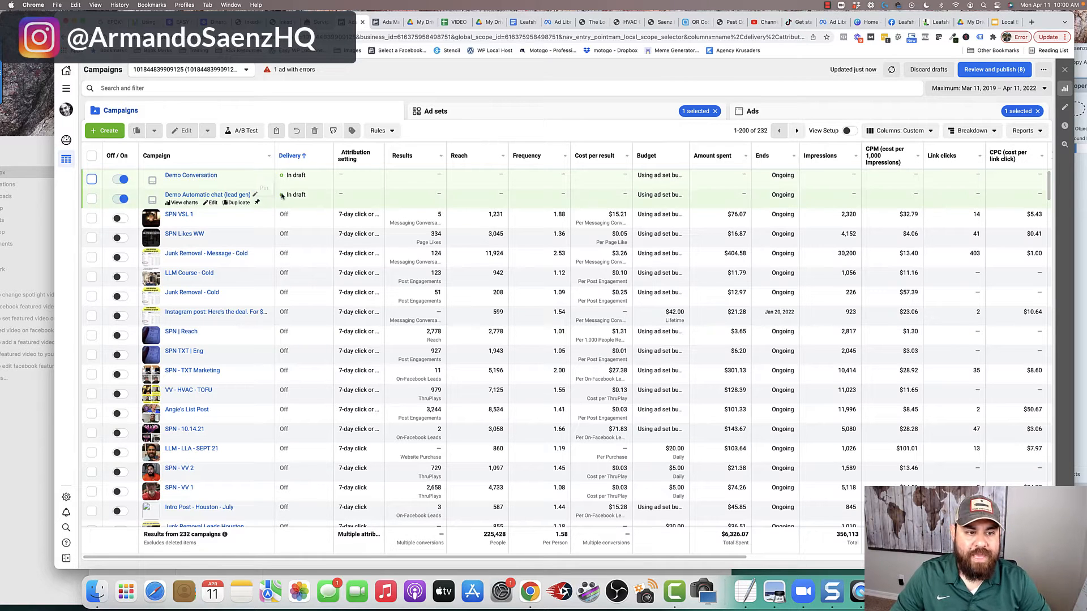
- Start a new auction campaign and choose Messages as its objective
scroll(310, 180, down, 1)
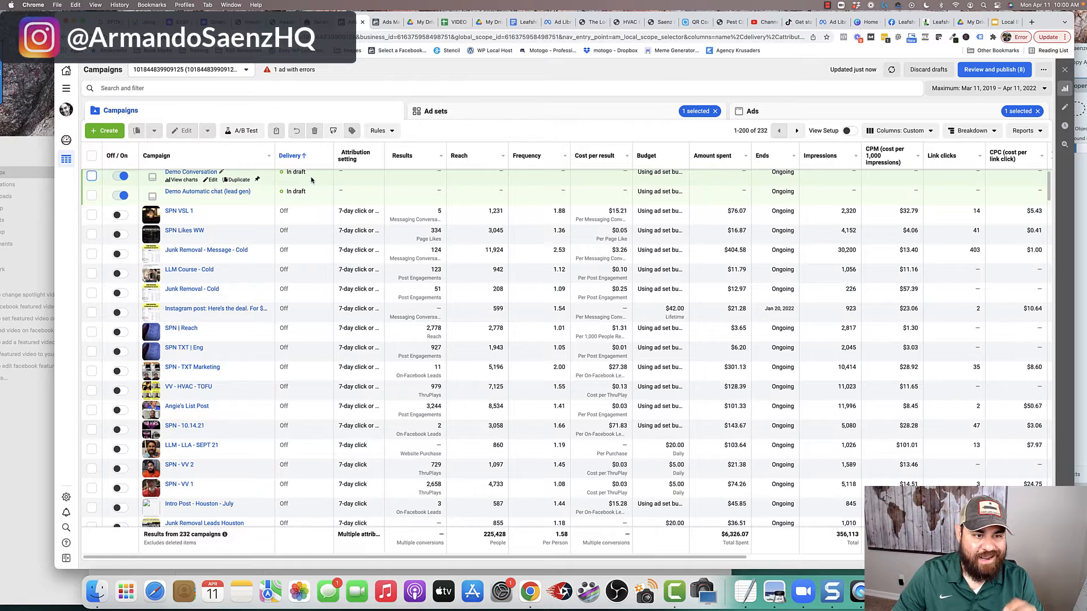
click(108, 132)
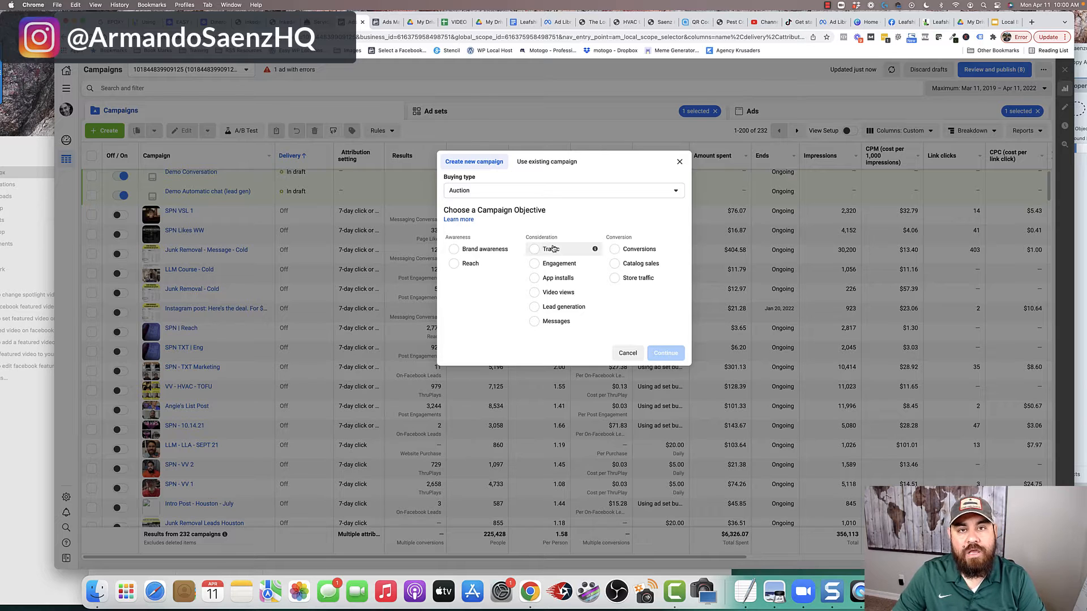
click(541, 323)
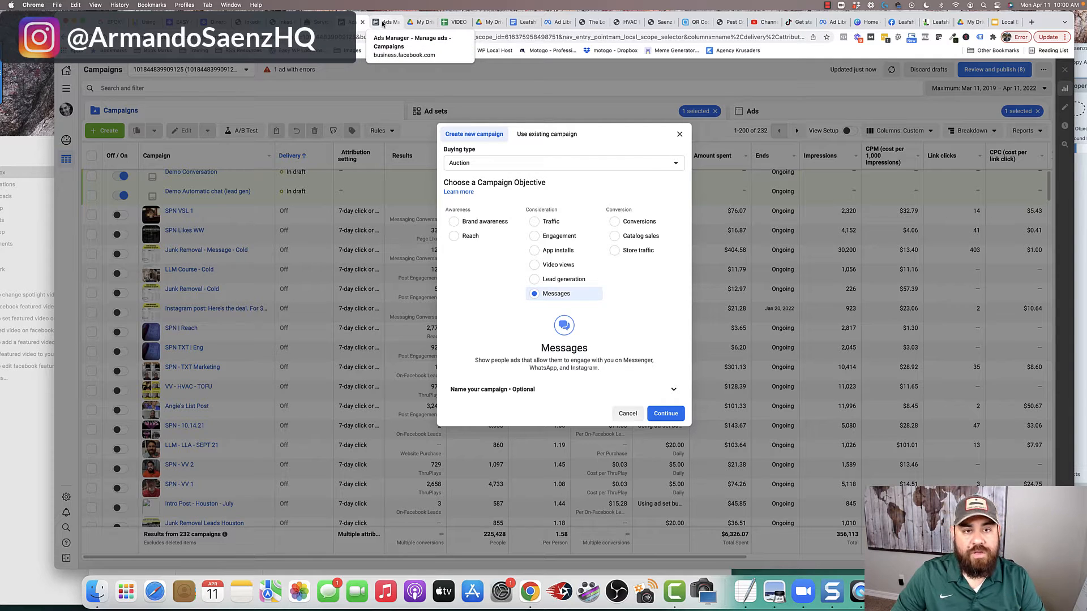
- Check the simplified Engagement and Leads objectives in the other ad account, and discard the new Messages campaign in the first account
click(382, 22)
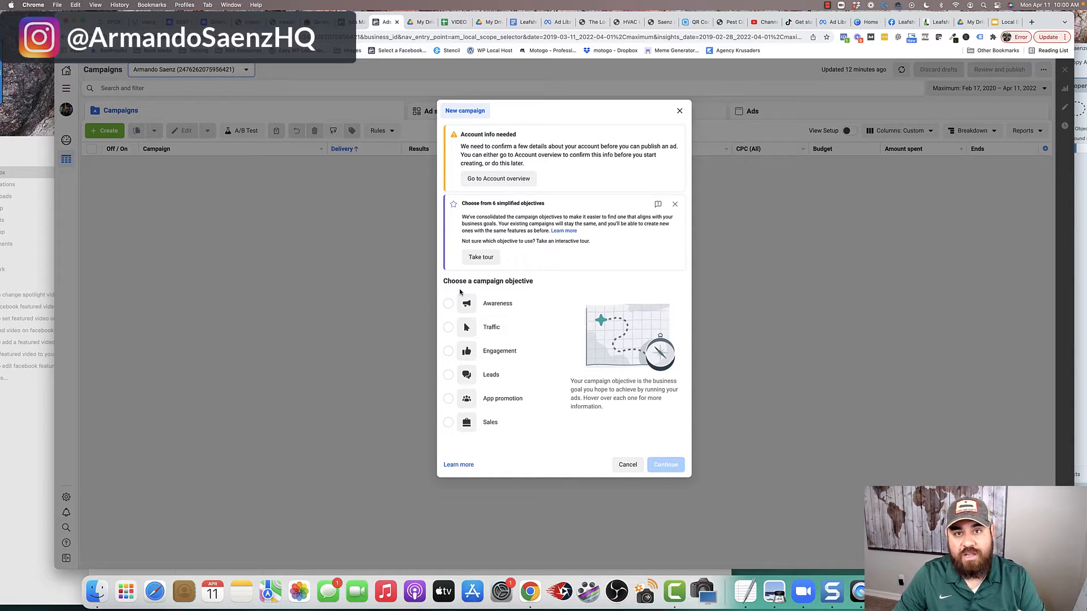
mouse_move(504, 360)
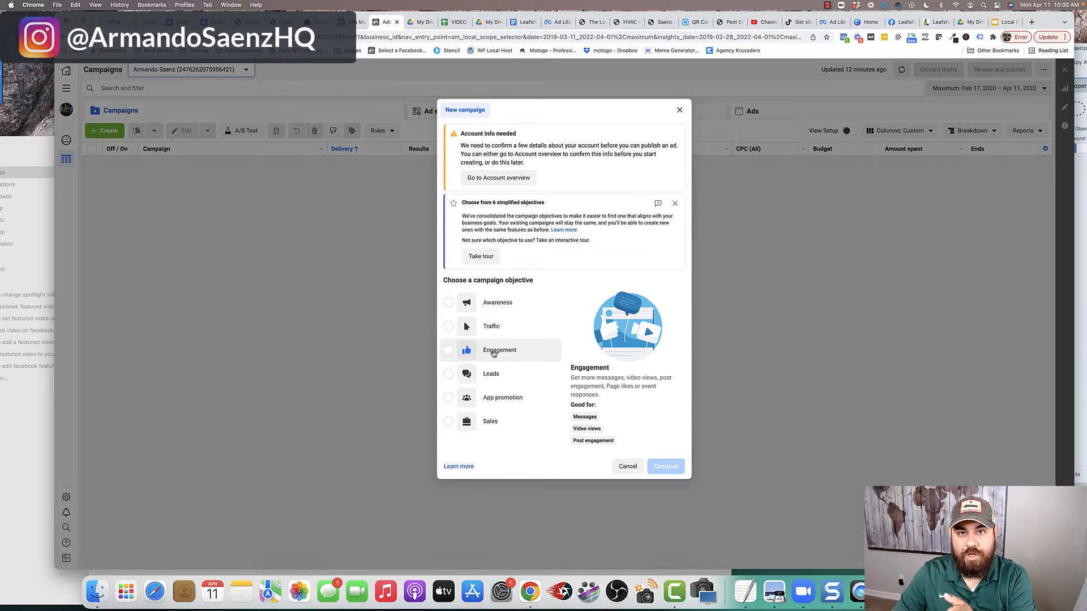
mouse_move(494, 379)
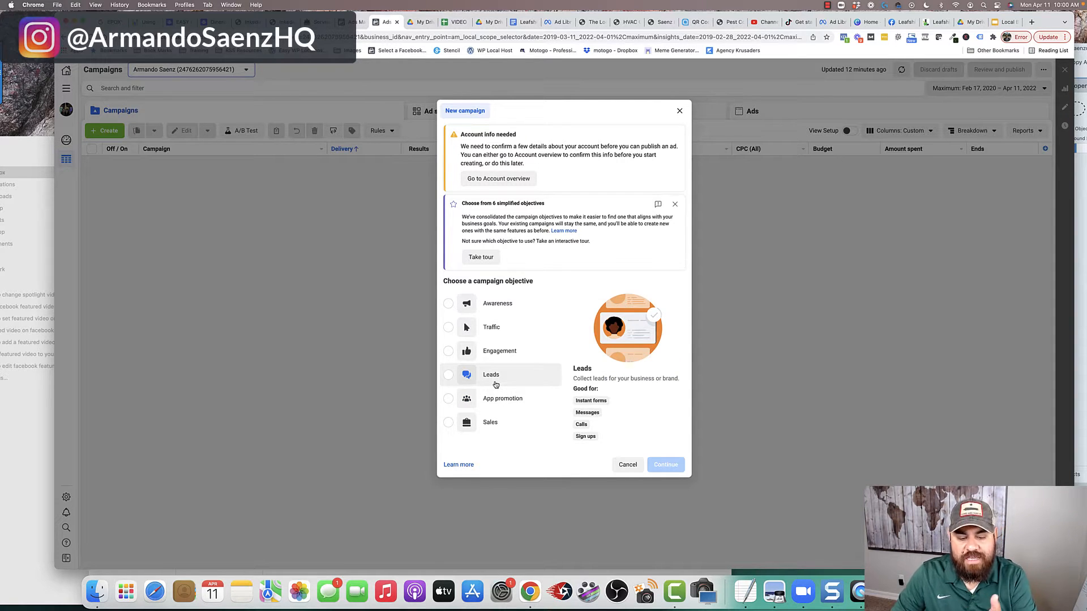
mouse_move(459, 347)
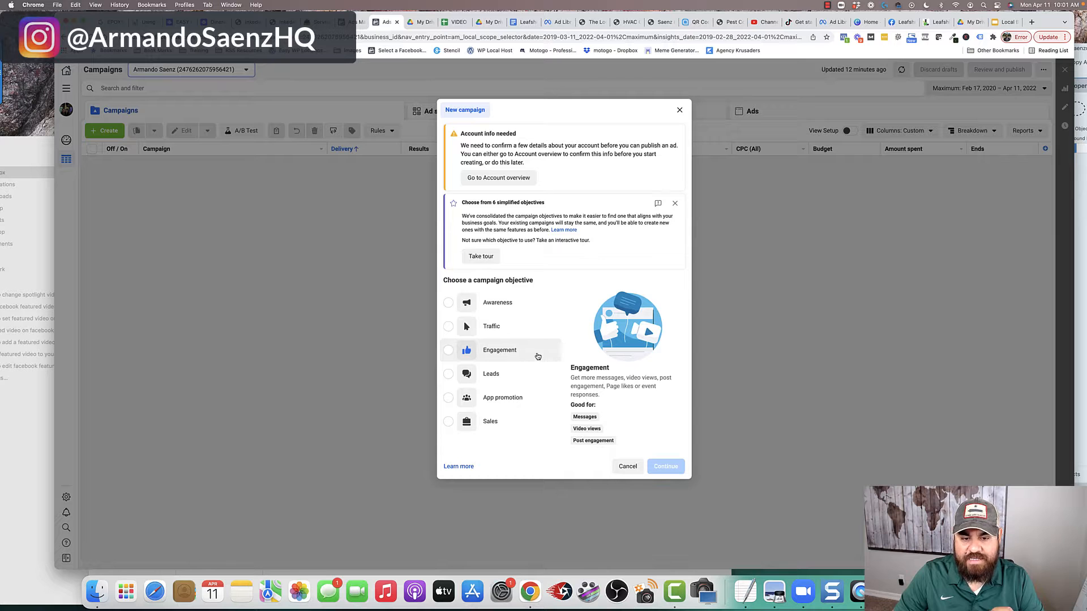
click(353, 23)
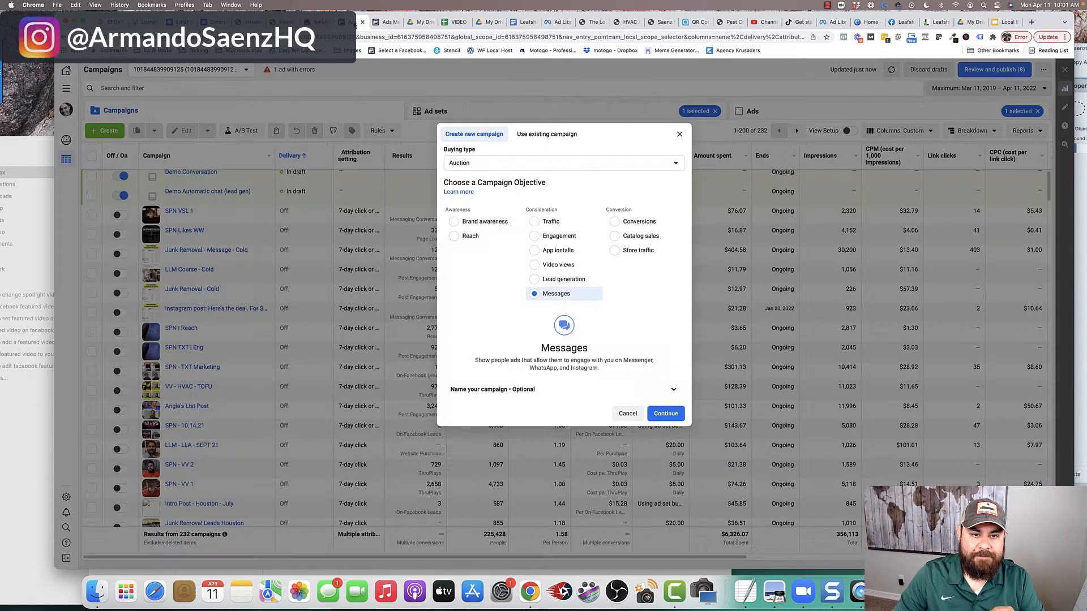
click(679, 134)
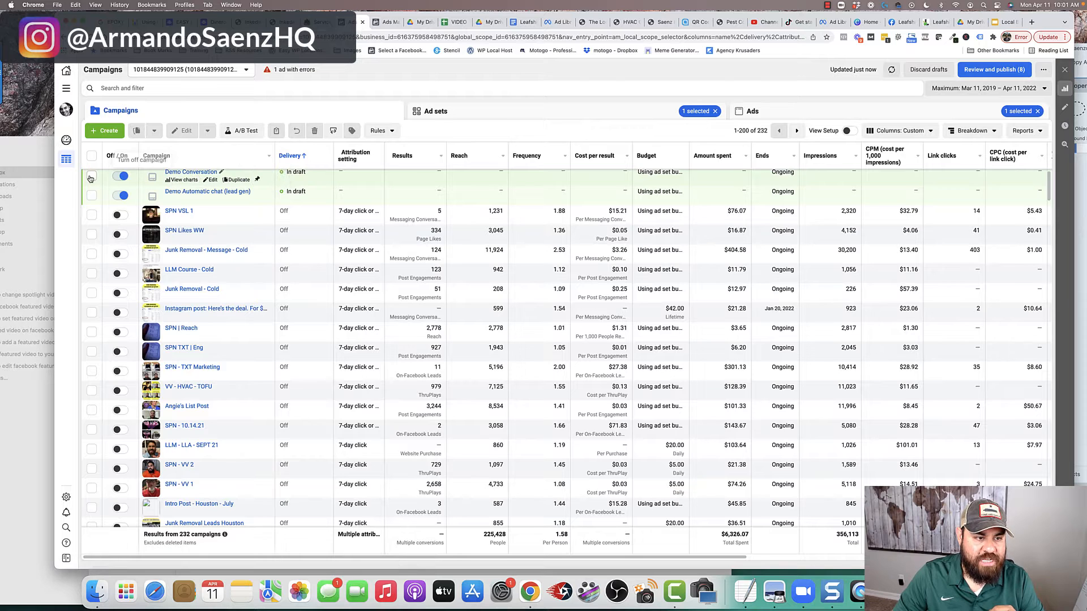
- Open the Demo Conversation draft campaign for editing and check its campaign objective
click(170, 175)
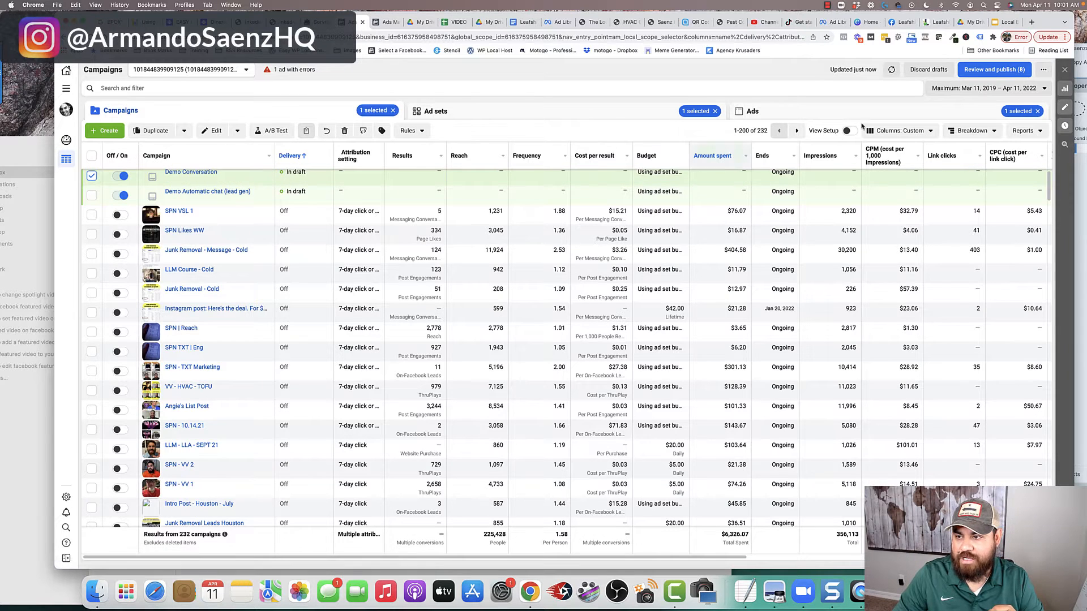
click(1065, 110)
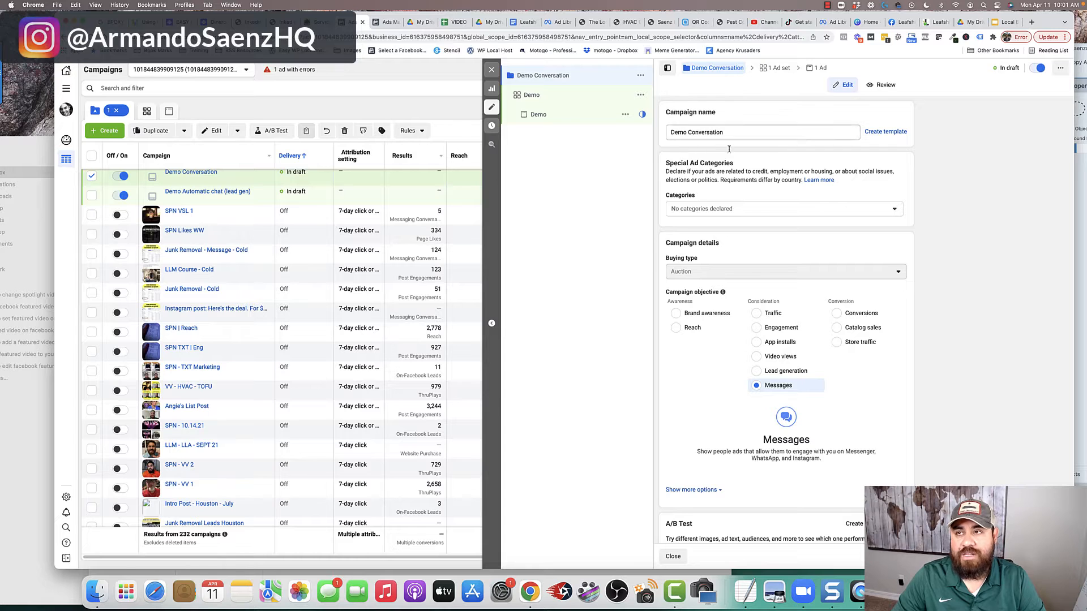
scroll(717, 249, down, 3)
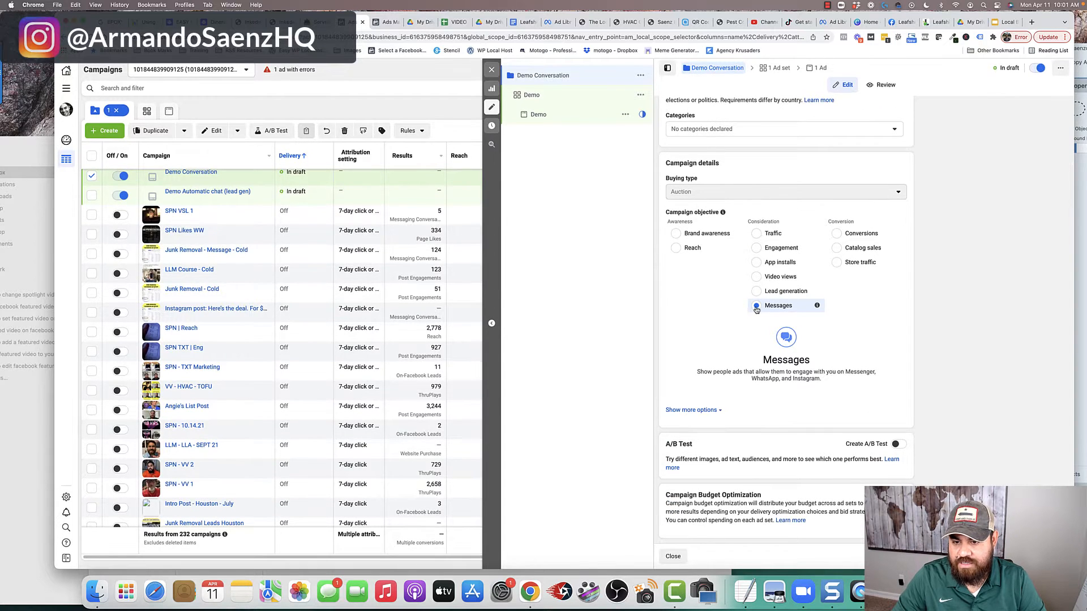
- Open the Demo ad set and review its ad type, messaging apps, Facebook Page and delivery settings
click(538, 100)
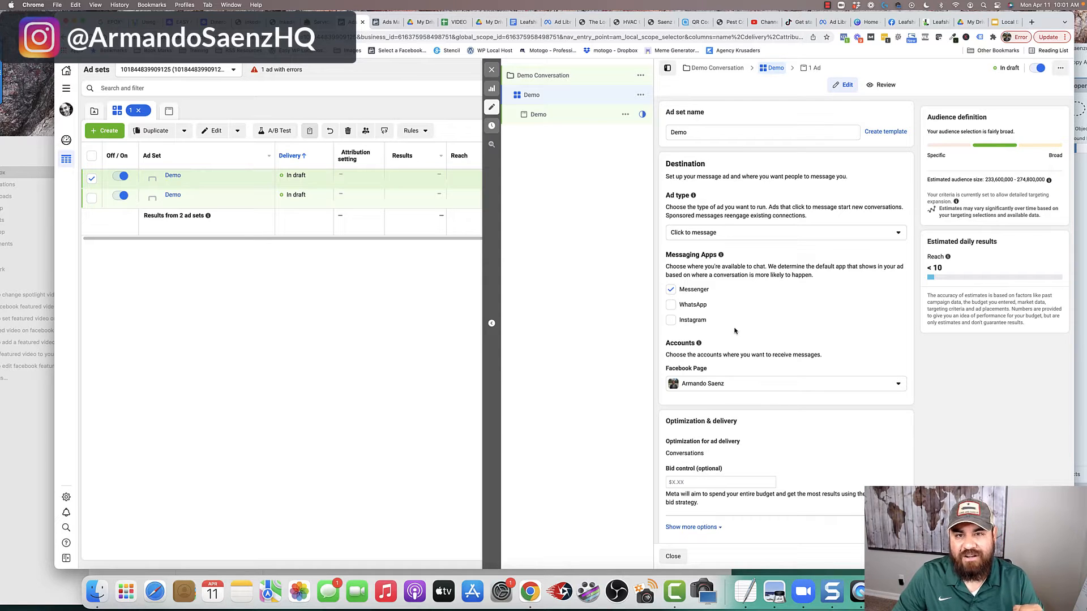
scroll(734, 331, down, 2)
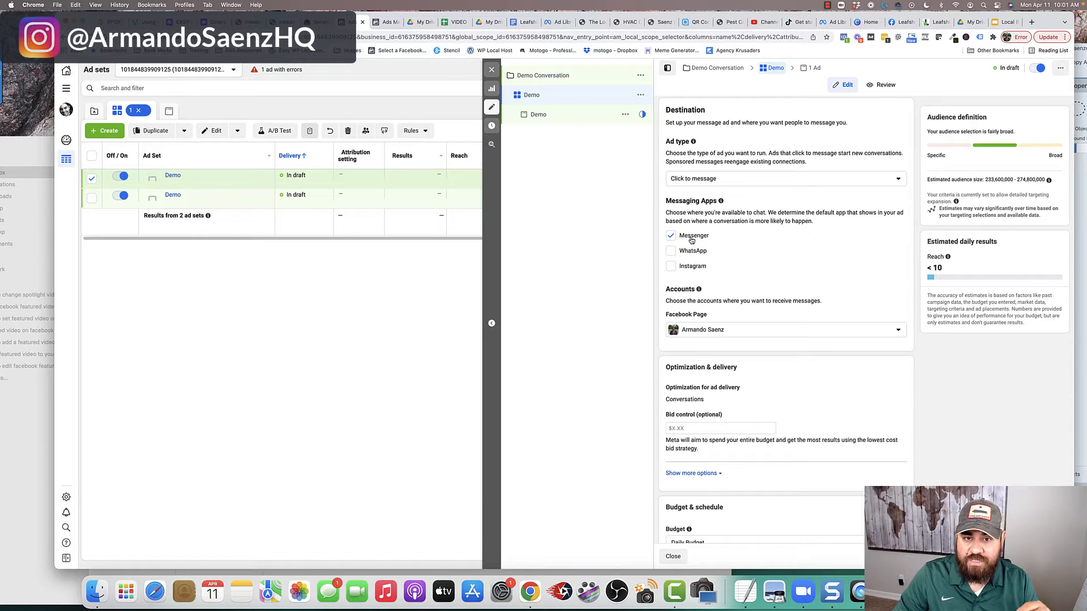
scroll(691, 241, down, 10)
- Open the Demo ad and add the photo of the man in orange sunglasses as its media
click(539, 117)
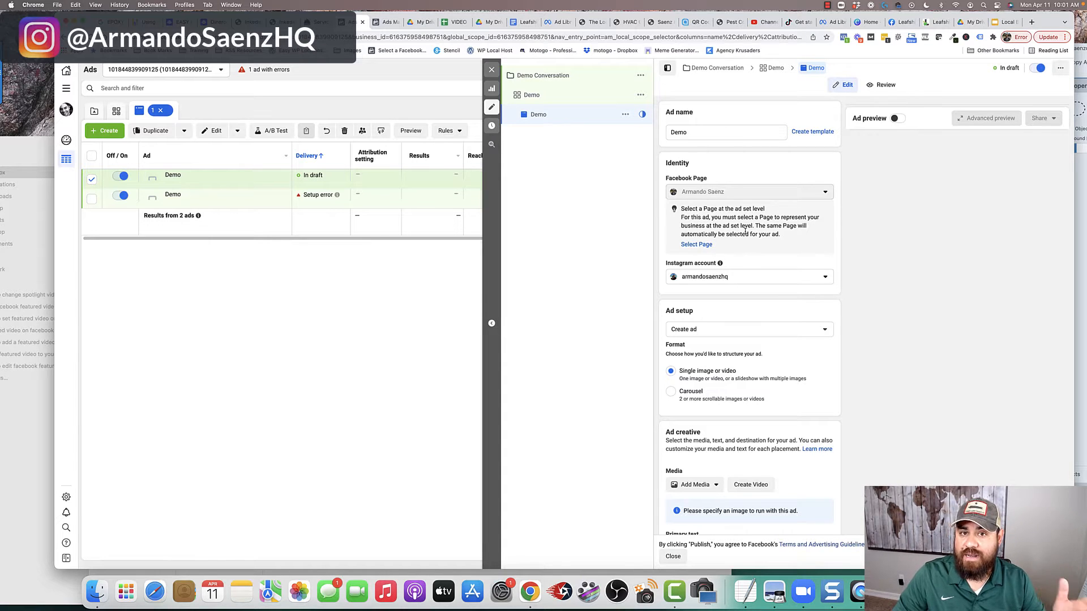
scroll(745, 232, down, 10)
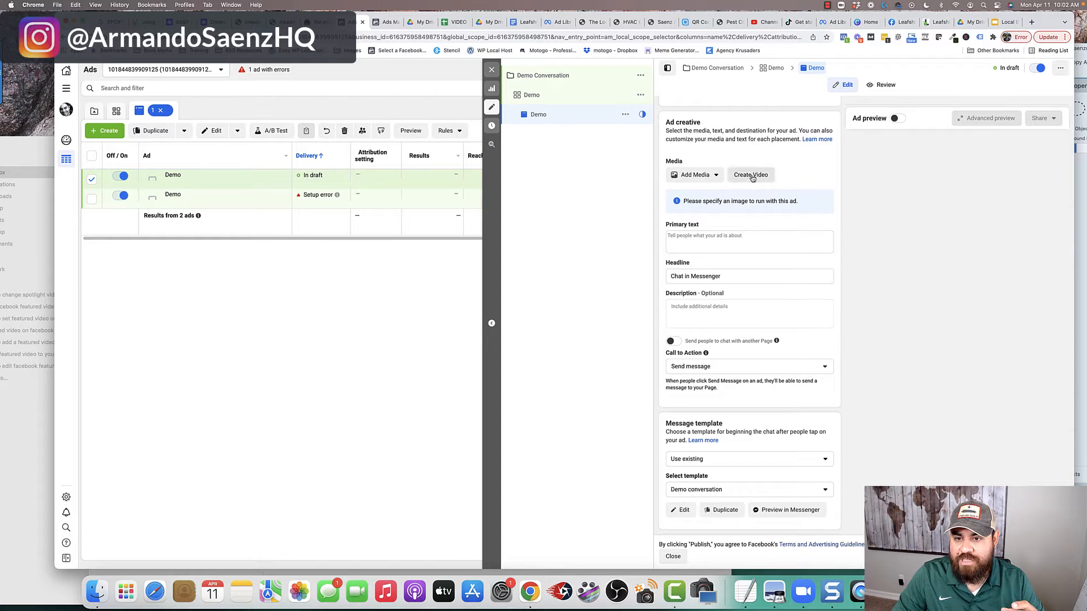
click(714, 176)
click(683, 196)
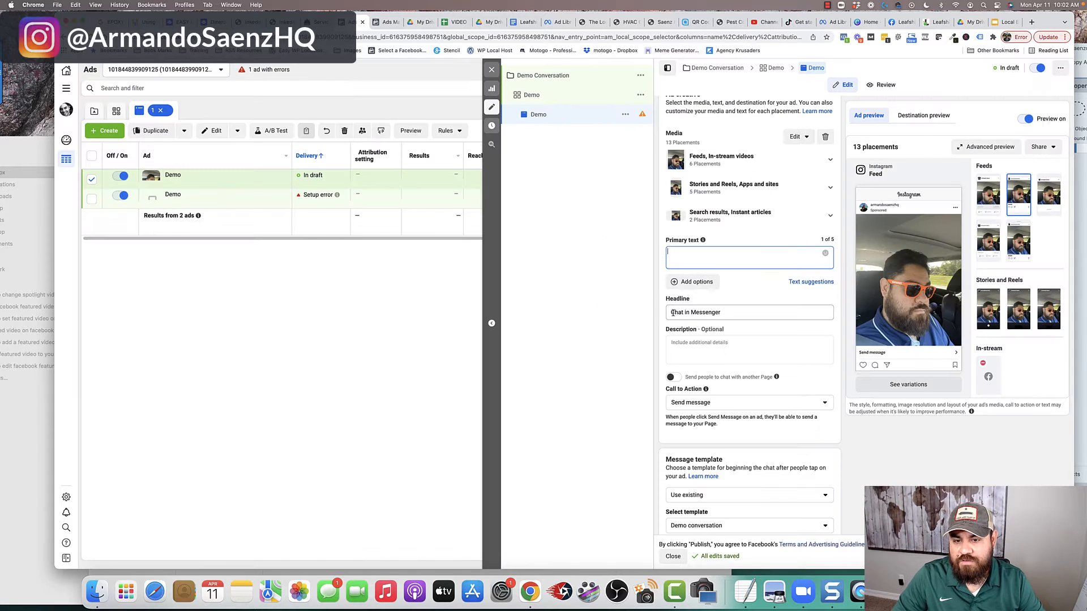
- Review the Demo ad's headline, call-to-action choices, message template and tracking settings
triple_click(740, 310)
scroll(736, 305, down, 2)
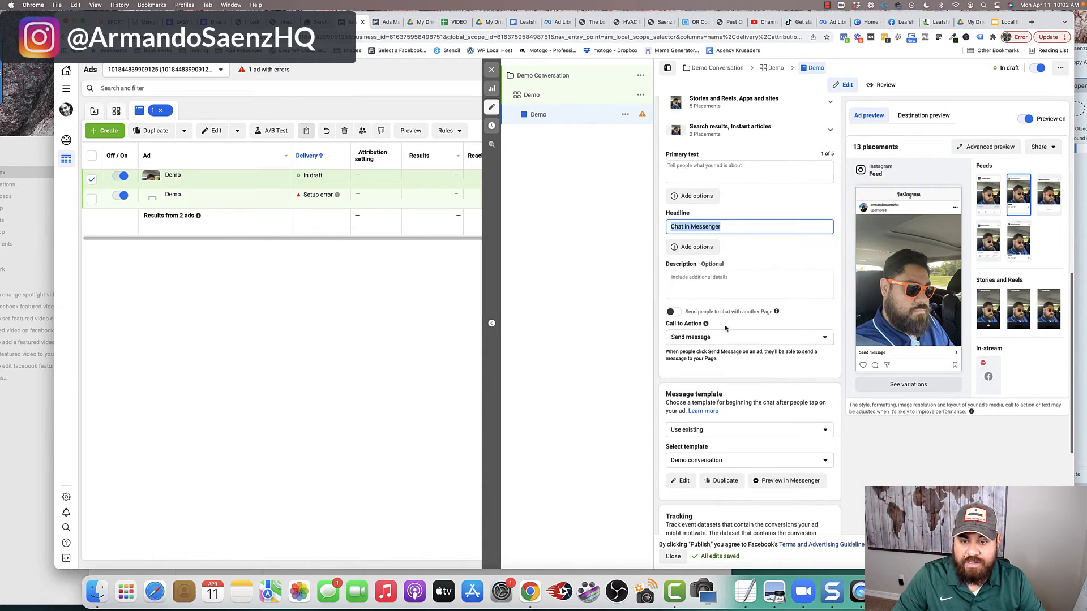
click(702, 338)
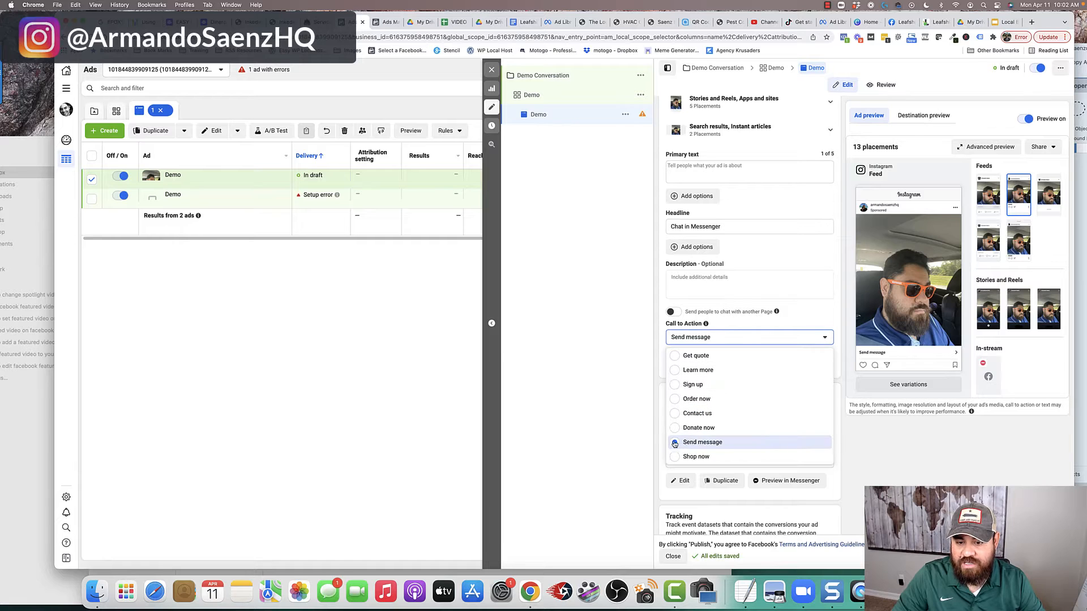
click(838, 330)
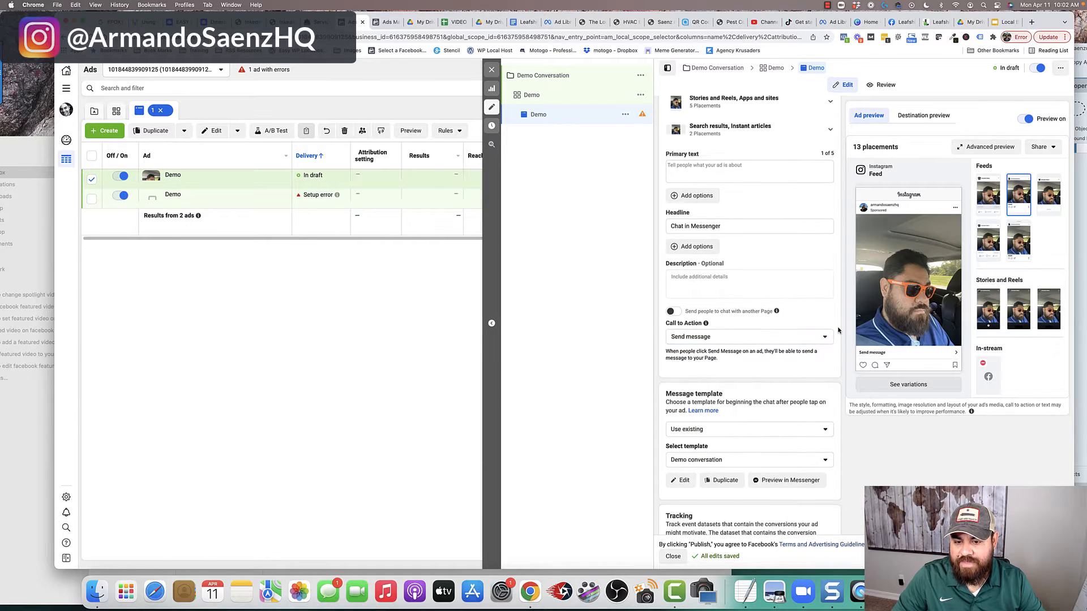
scroll(703, 376, down, 5)
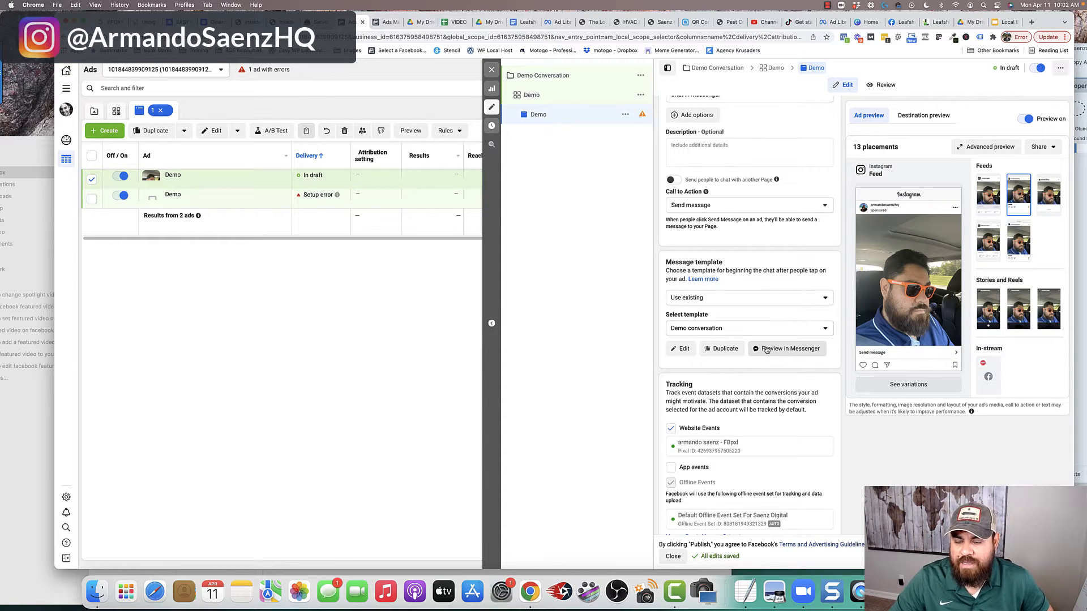
scroll(759, 354, down, 2)
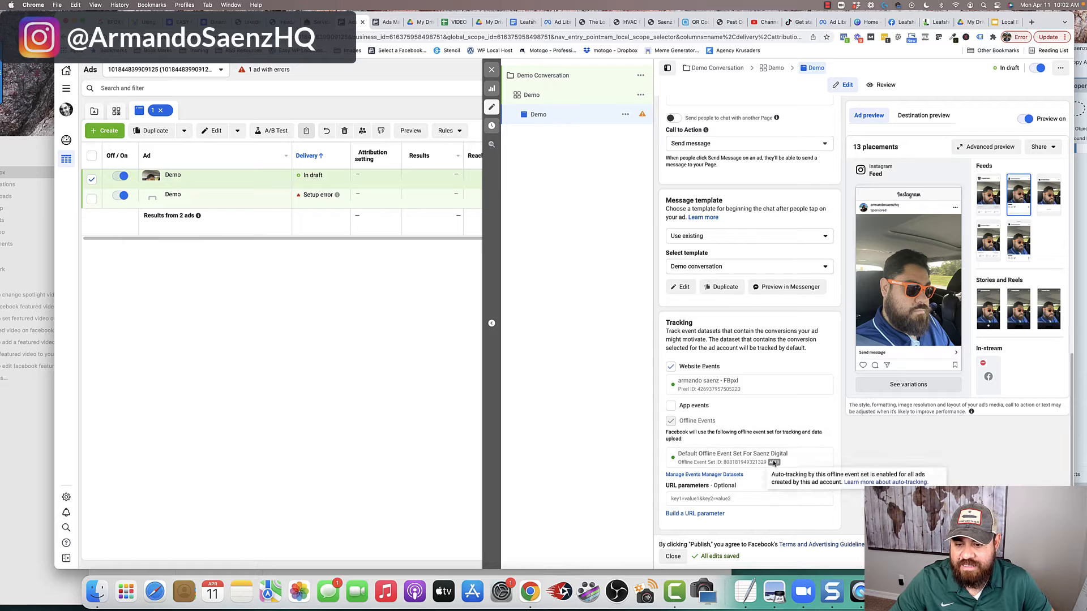
scroll(776, 372, up, 1)
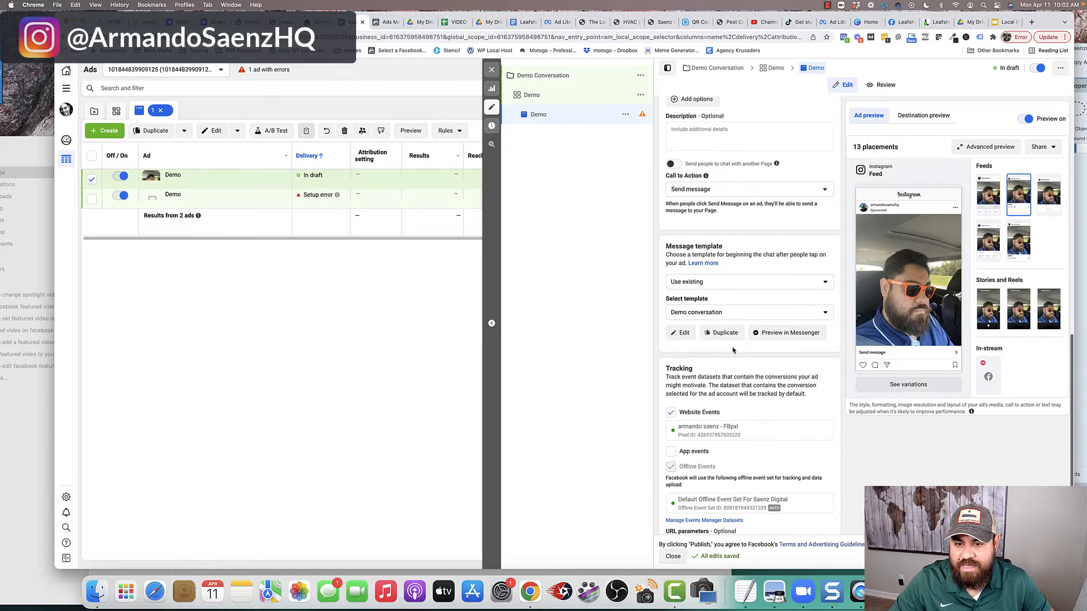
- Open the Demo conversation message template for editing and review its greeting text and customer actions
click(685, 335)
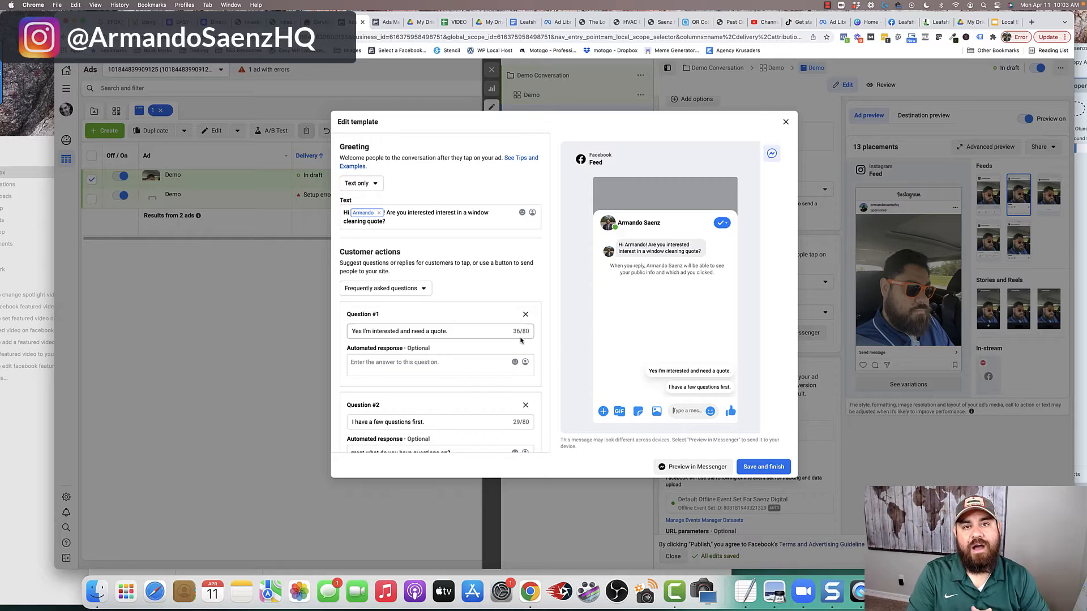
click(400, 213)
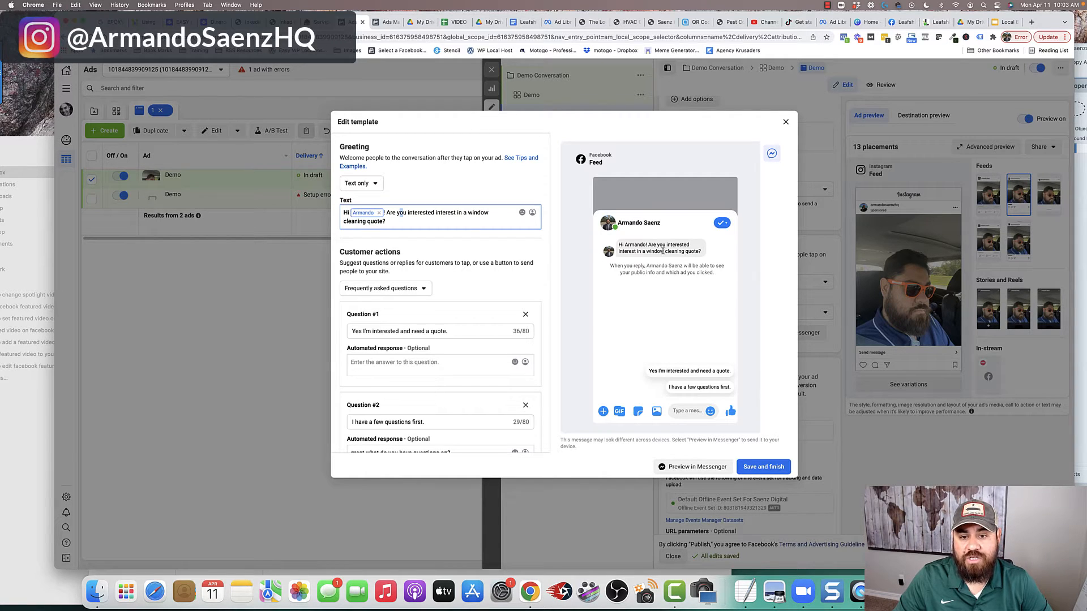
click(436, 223)
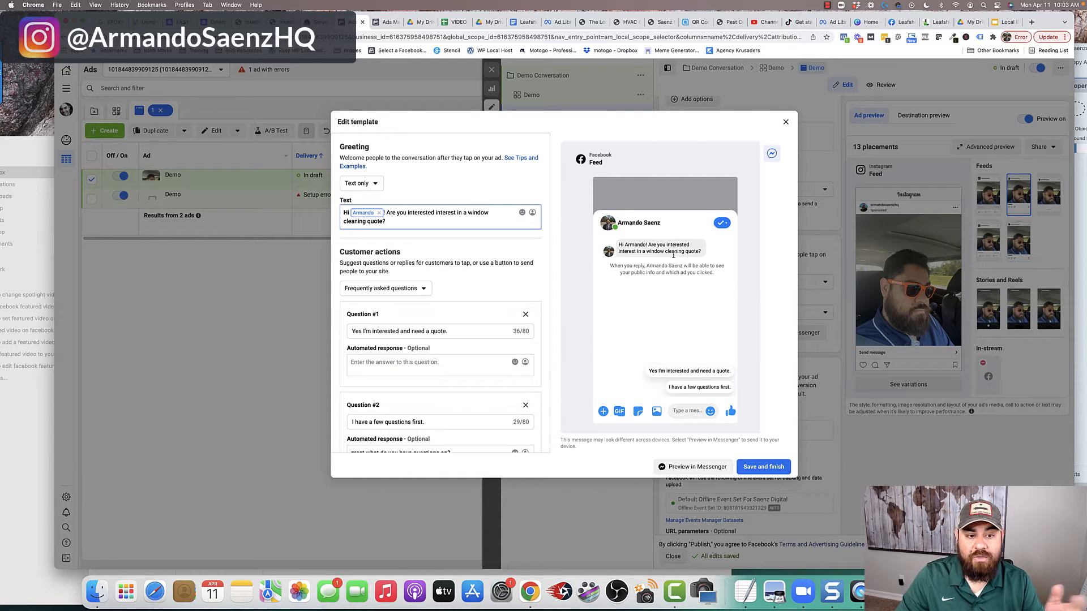
scroll(459, 309, down, 2)
scroll(459, 309, down, 3)
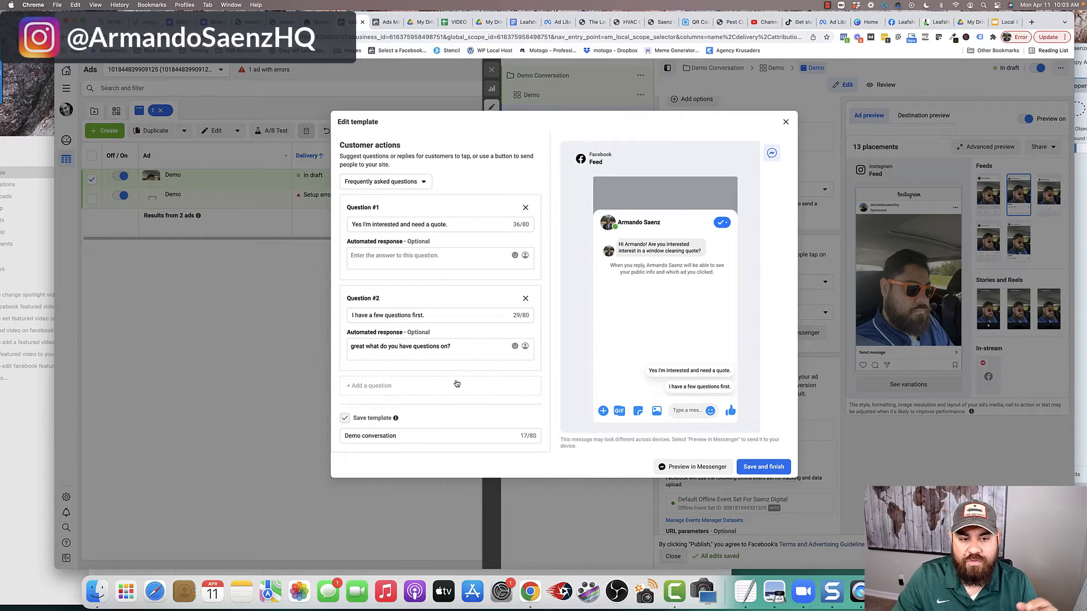
scroll(458, 385, up, 3)
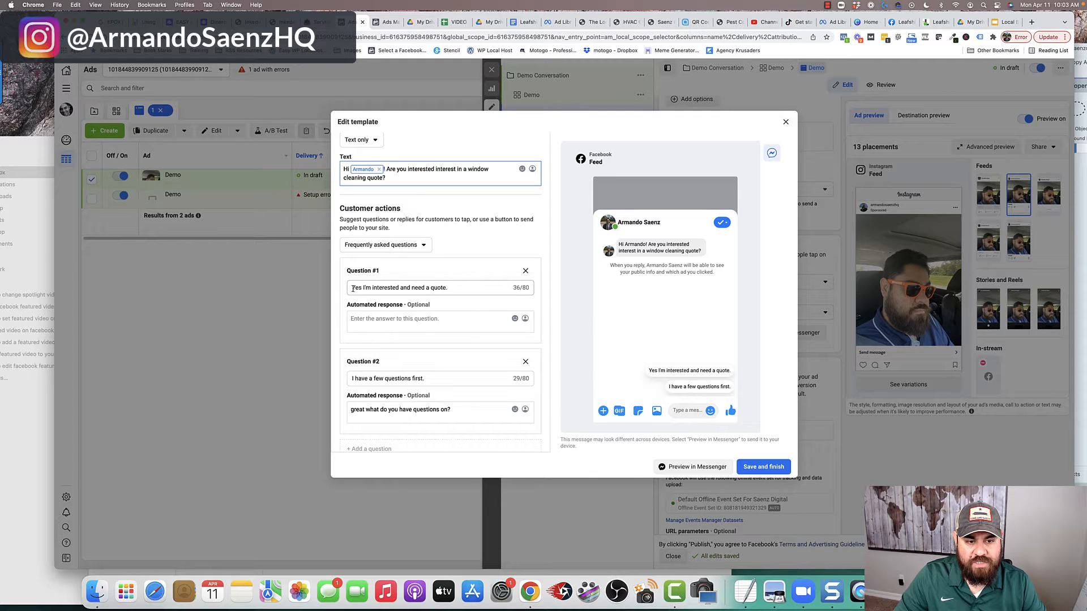
- Examine the template's two suggested customer questions and their automated responses
drag(353, 289, 451, 290)
click(446, 289)
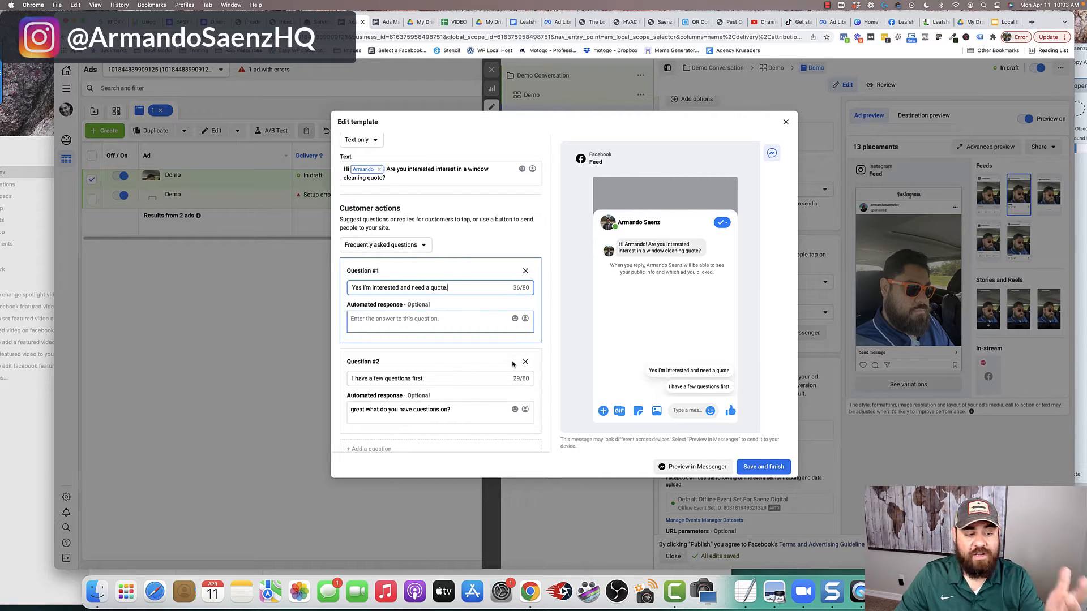
scroll(497, 361, down, 1)
scroll(497, 361, down, 1)
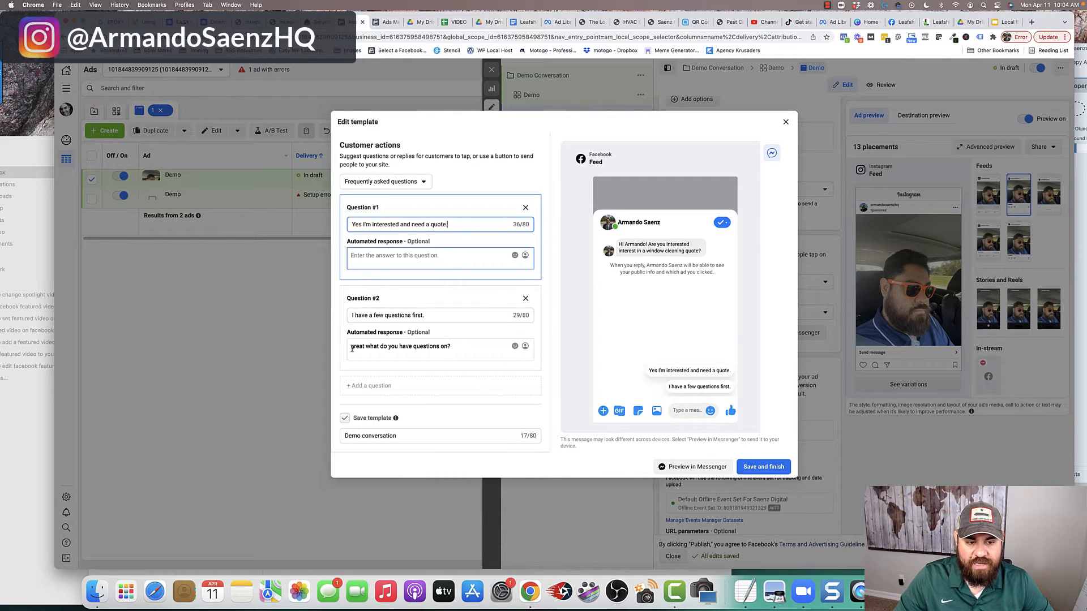
drag(350, 347, 455, 349)
click(458, 348)
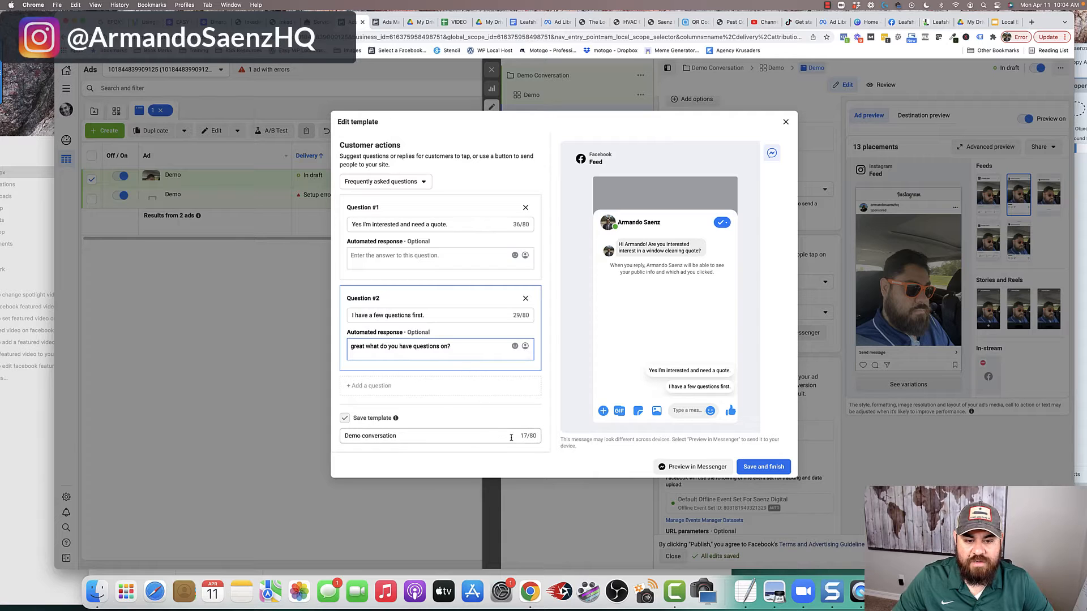
scroll(448, 383, down, 1)
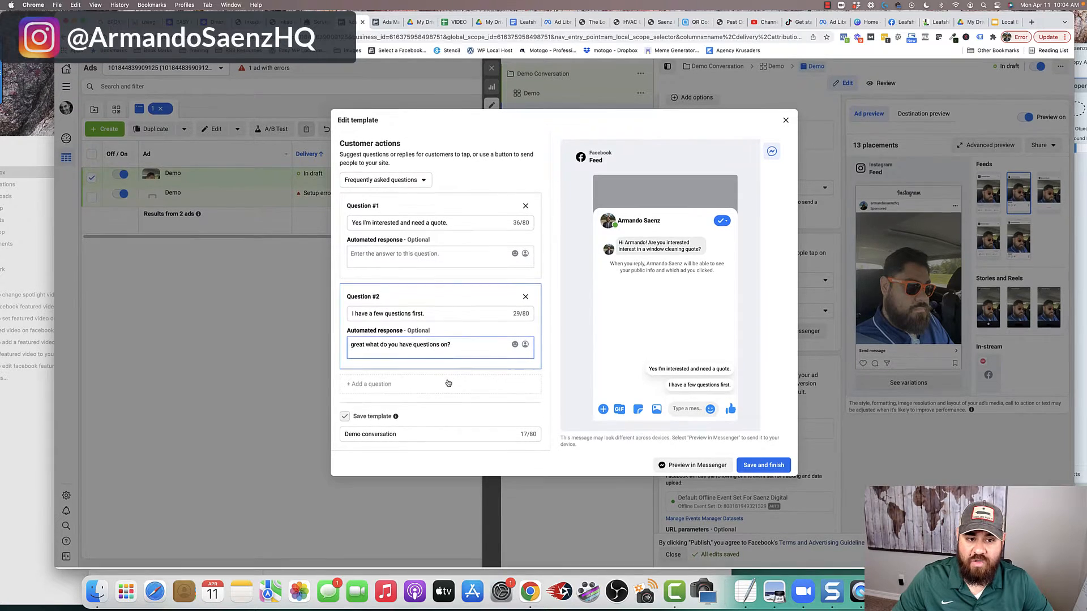
- Keep Demo conversation as the saved template's name, then save and finish the message template
click(405, 435)
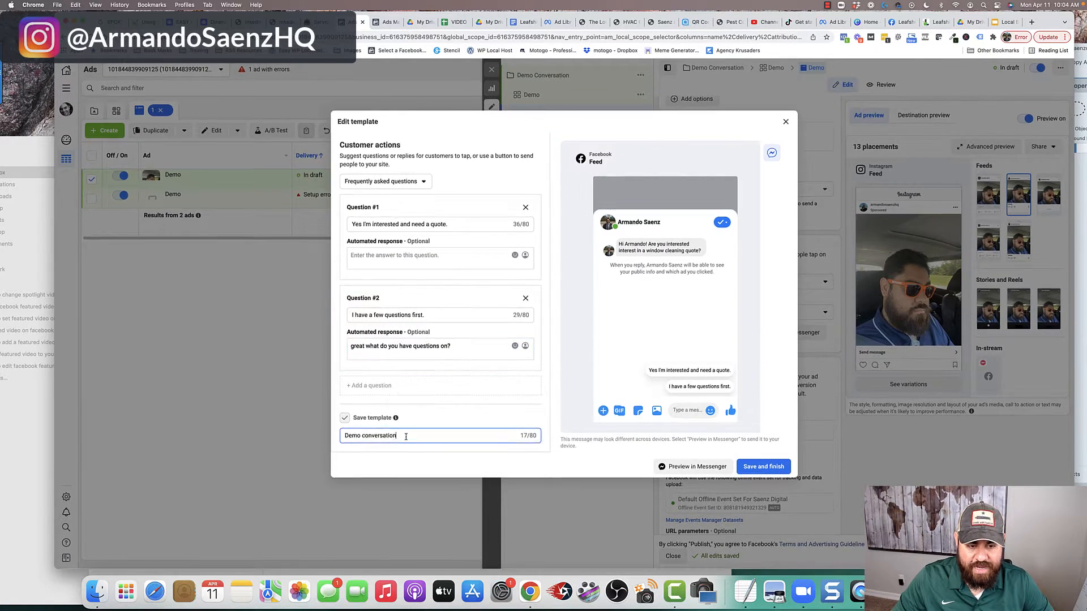
triple_click(406, 436)
drag(411, 437, 344, 437)
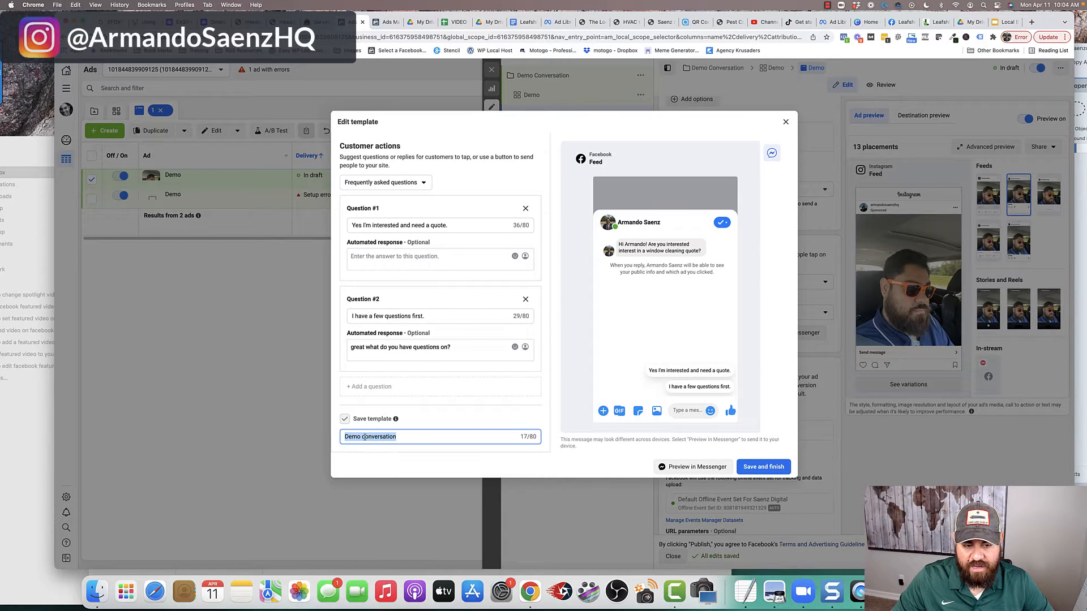
click(394, 437)
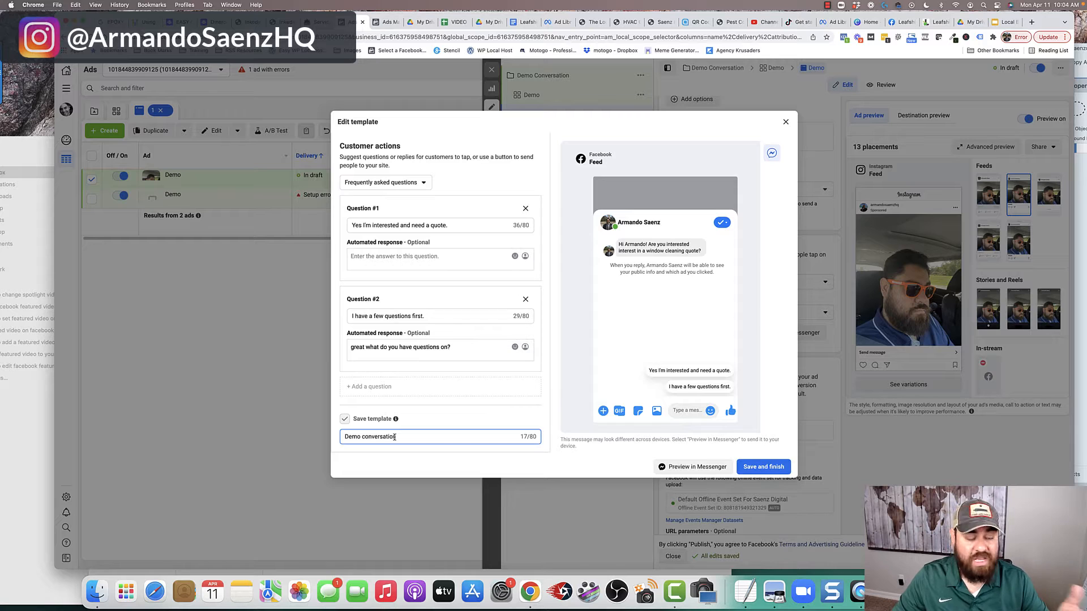
click(764, 469)
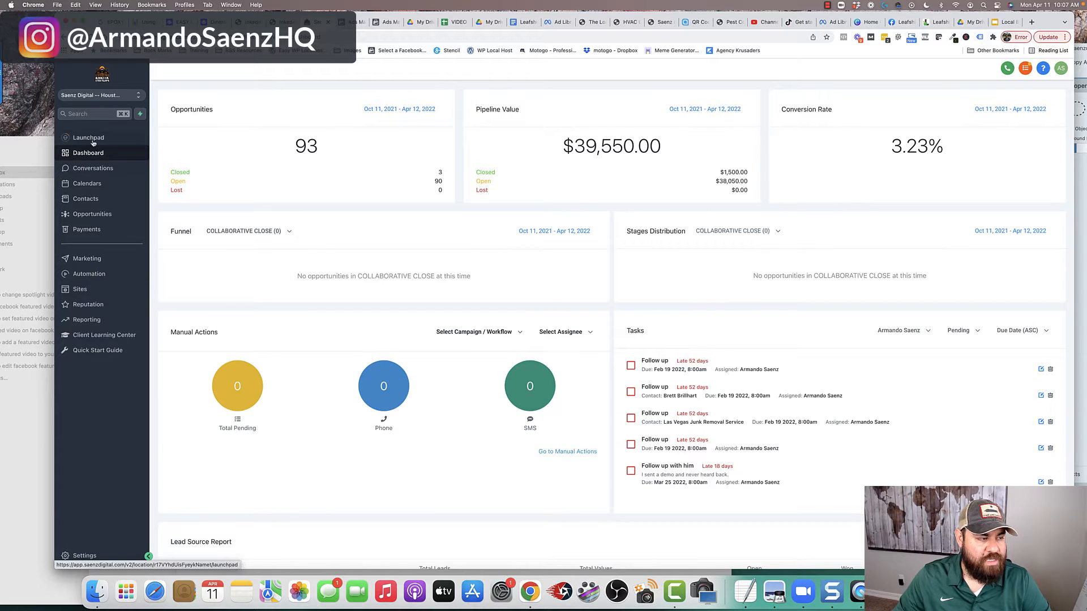
- In the Saenz Digital CRM, open the integration settings and review the Facebook and Instagram connection with its selected page
click(85, 557)
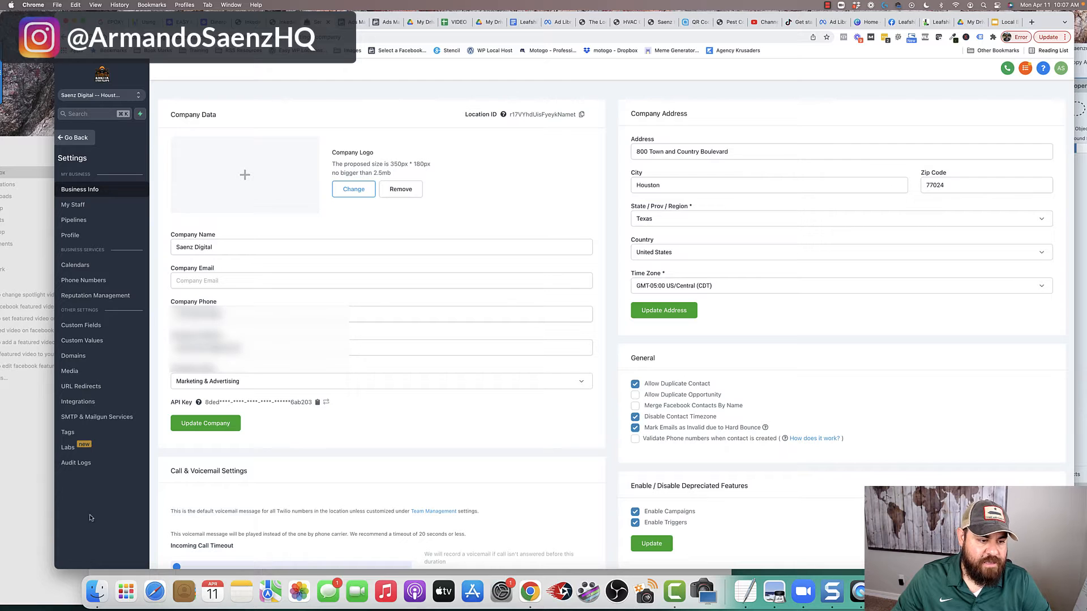
click(80, 405)
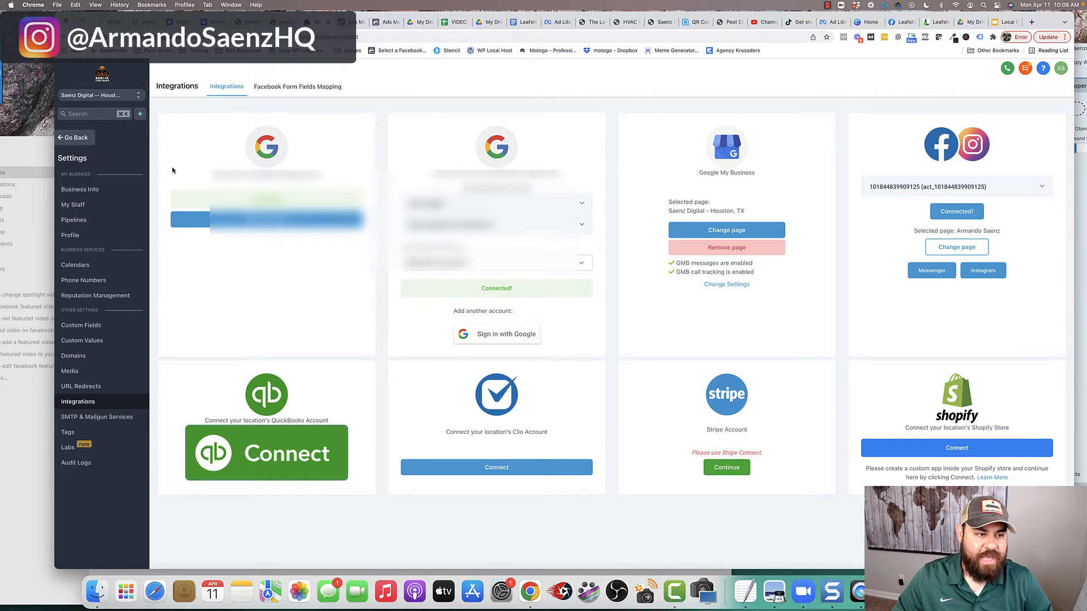
click(74, 138)
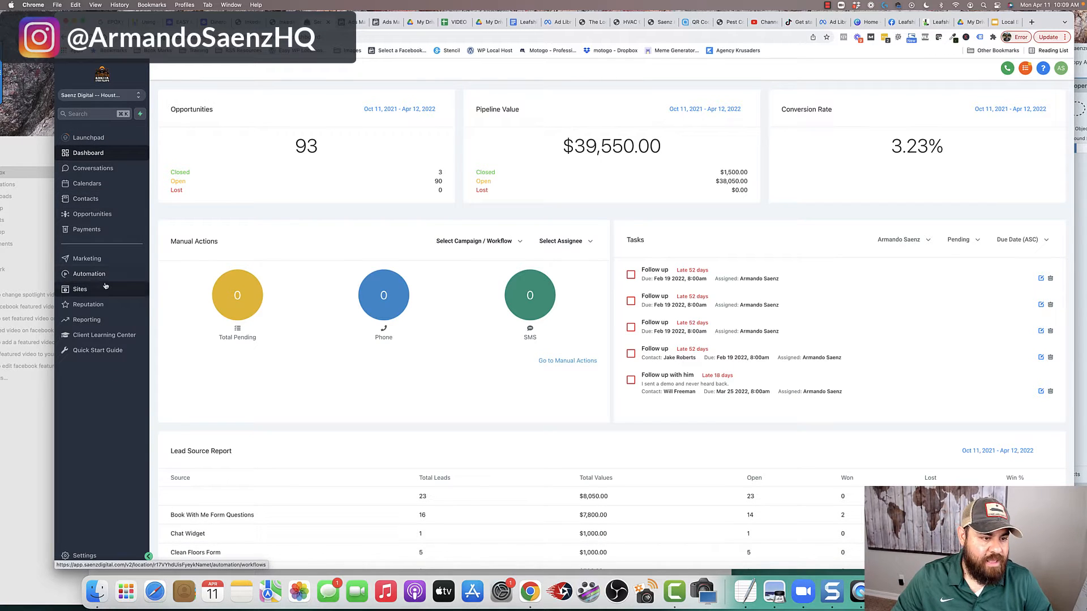
- Look through the workflow recipes and create a new automation workflow from scratch named Demo fb conversation
click(83, 275)
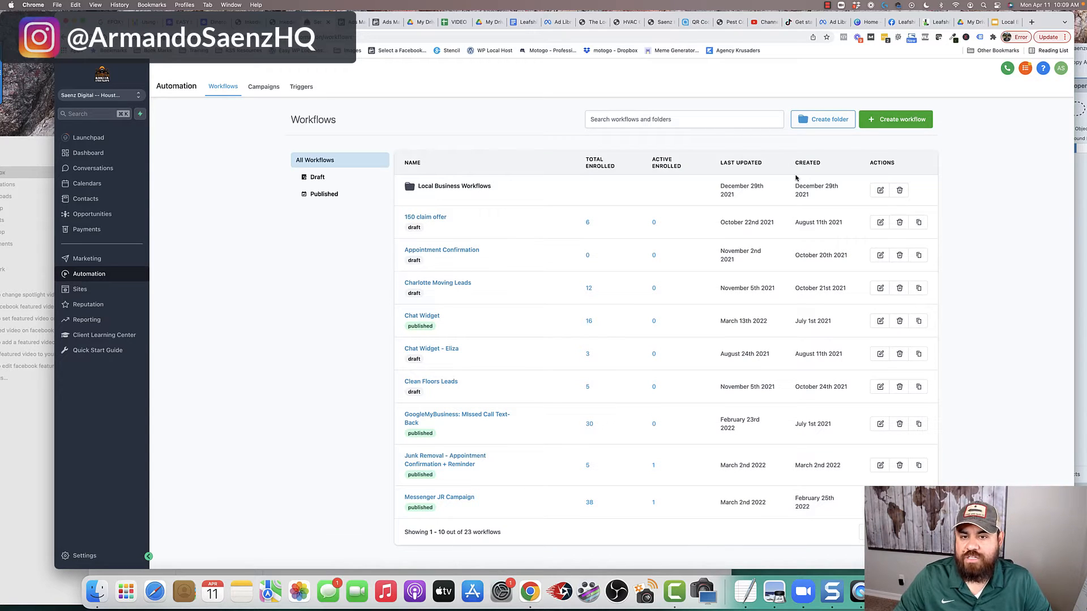
click(883, 120)
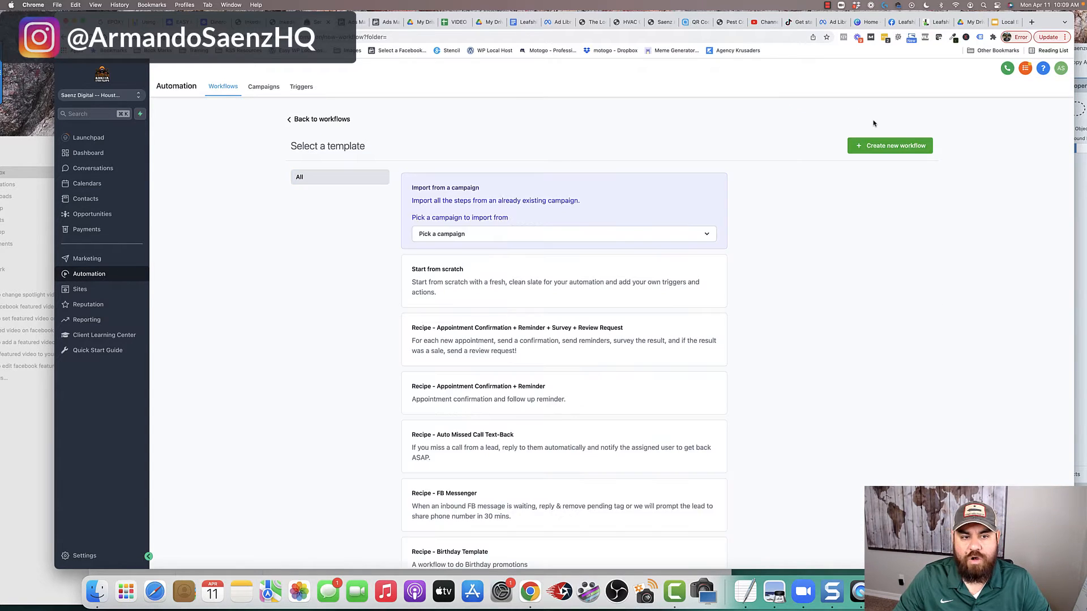
click(450, 235)
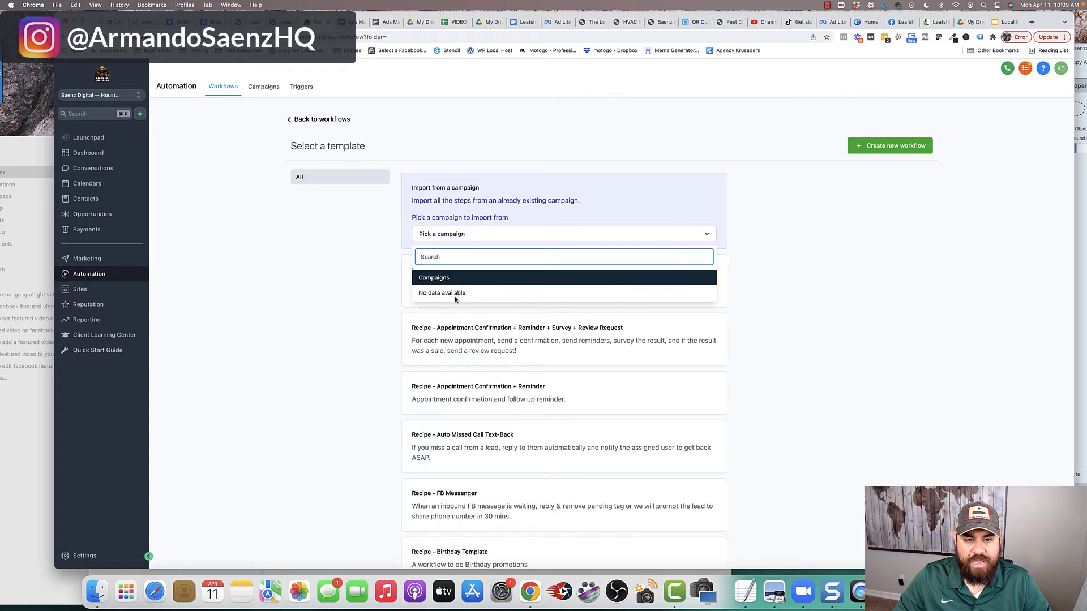
click(439, 286)
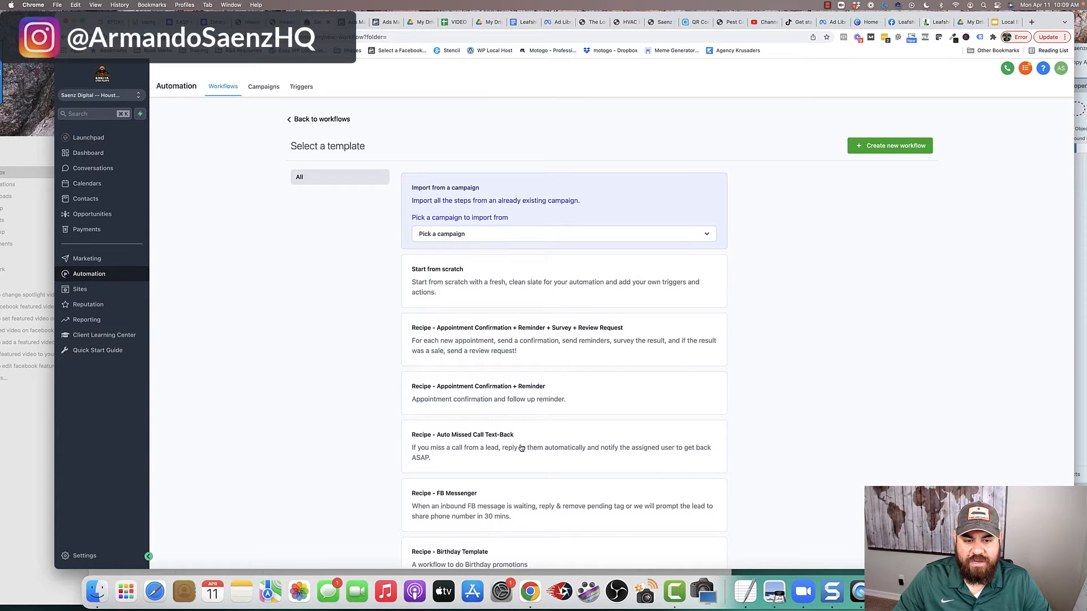
scroll(527, 459, down, 2)
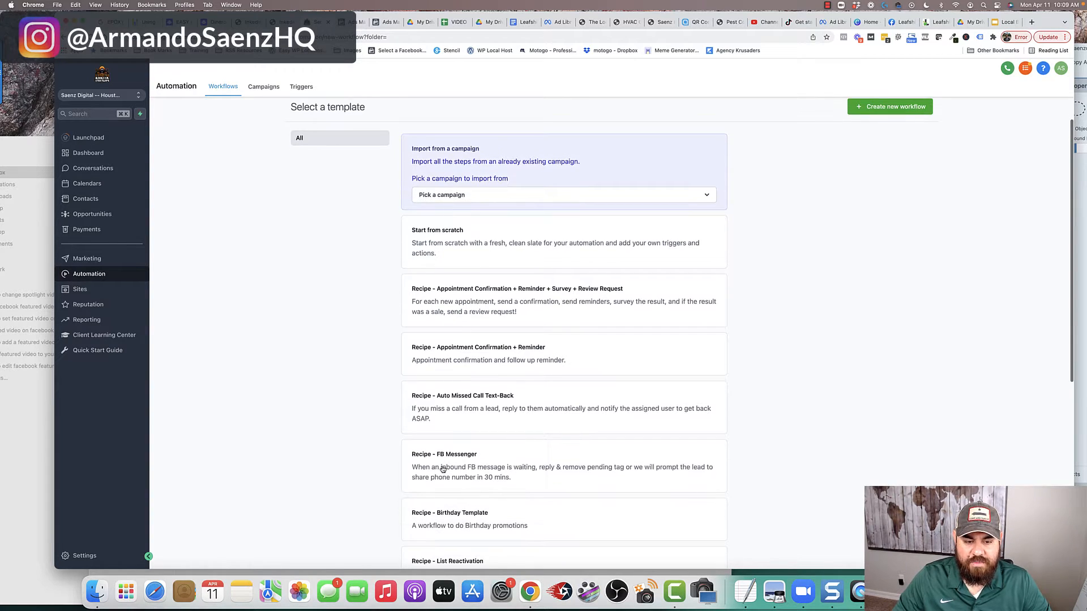
scroll(532, 470, down, 4)
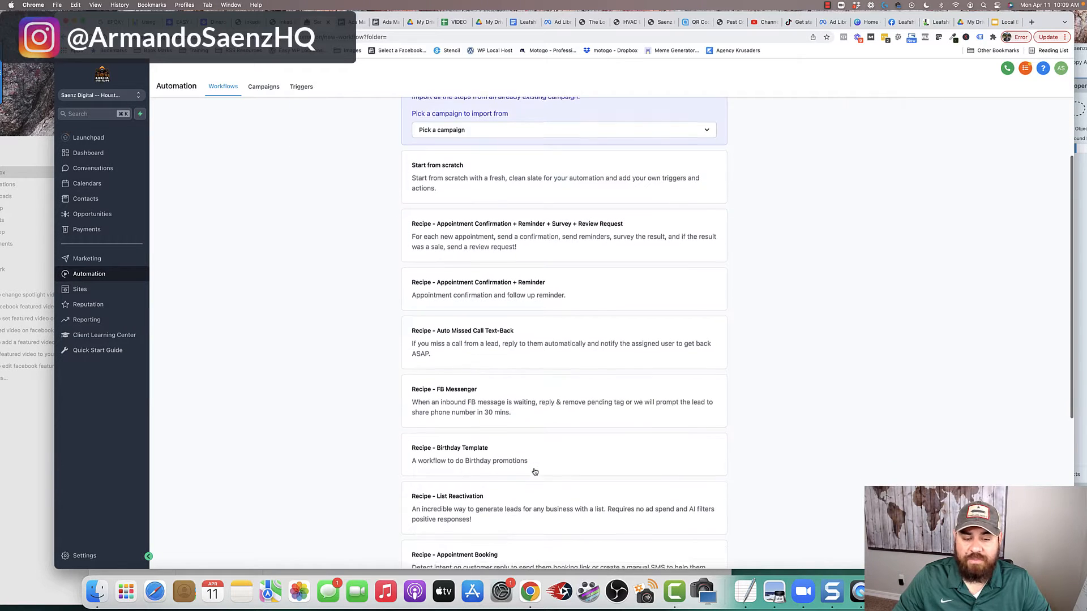
scroll(493, 462, down, 5)
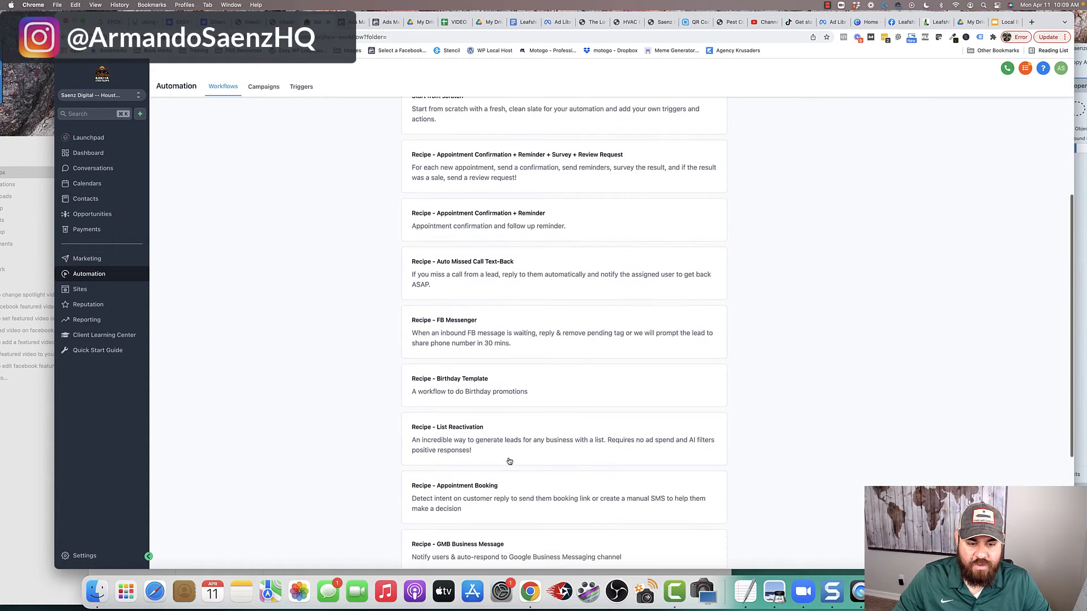
scroll(509, 462, down, 10)
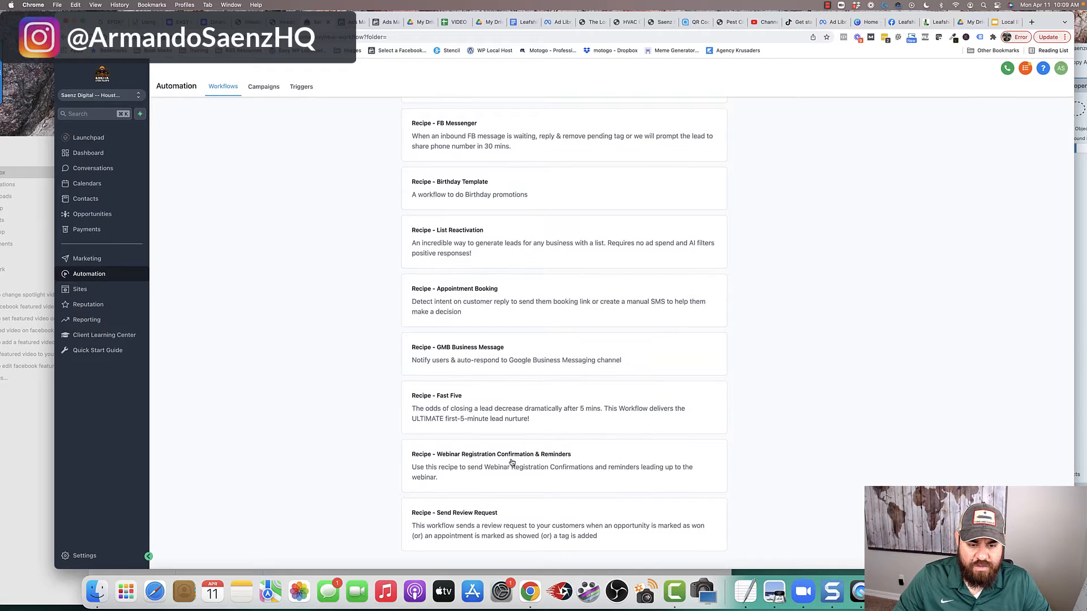
scroll(484, 501, up, 20)
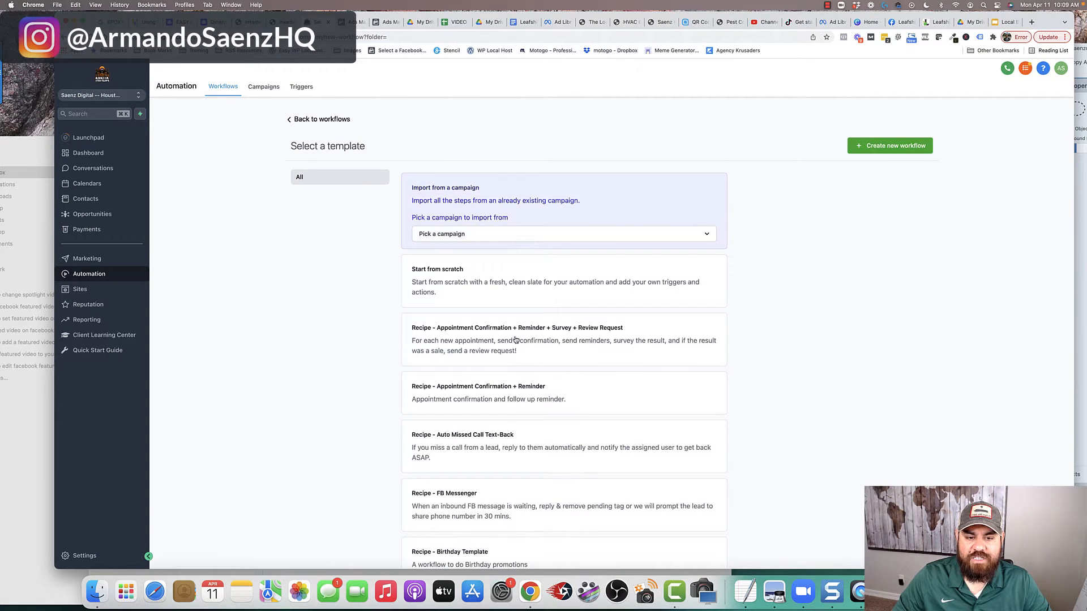
click(481, 285)
click(886, 149)
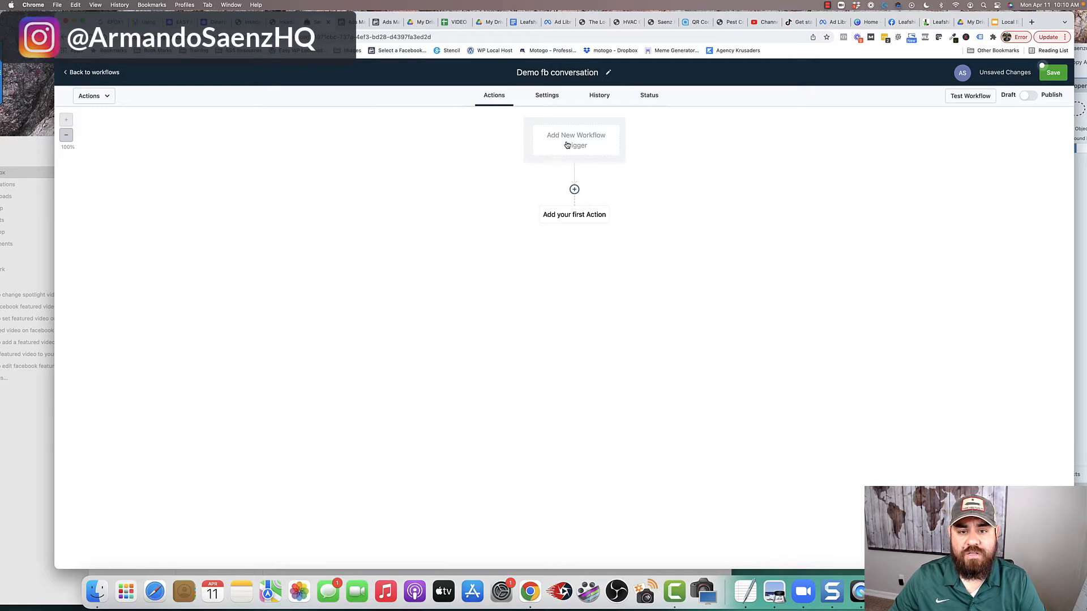
- Add a CRM workflow trigger named Facebook messenger and set it to run on Customer replied
click(571, 143)
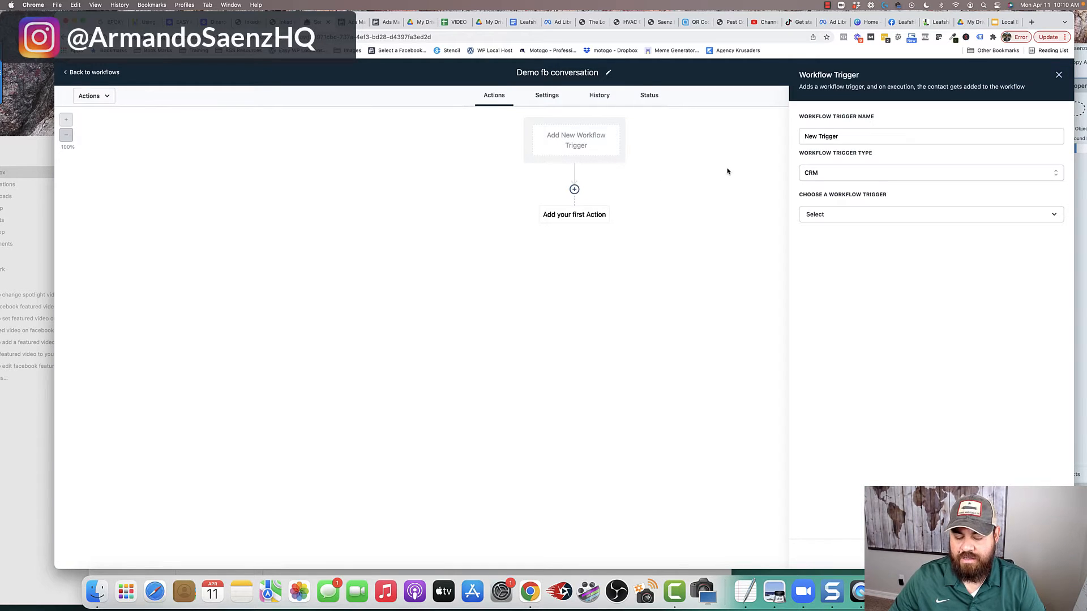
drag(839, 136, 800, 139)
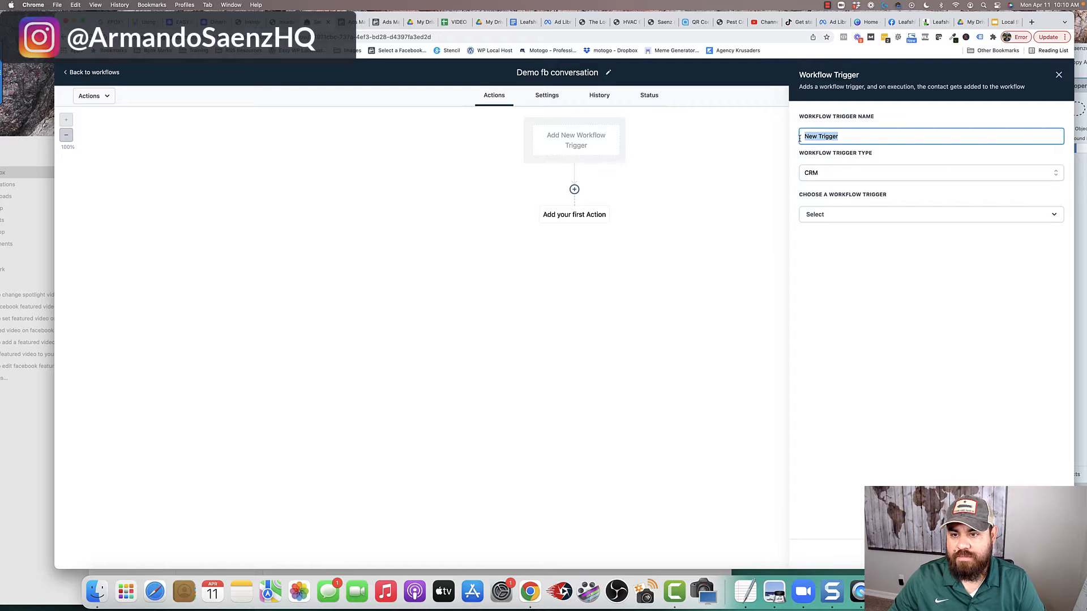
text(Facebook)
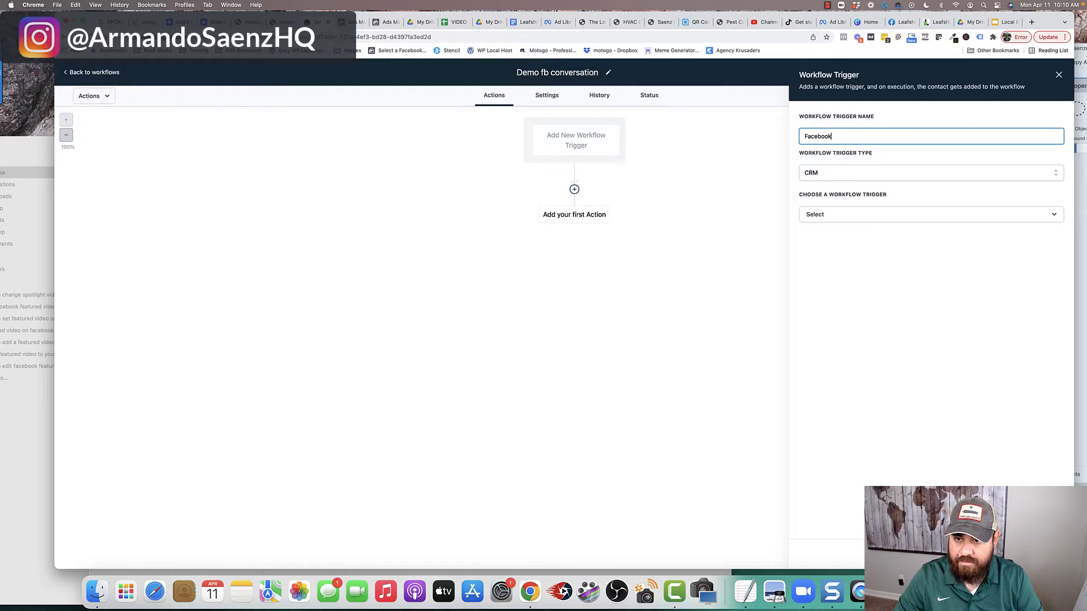
text( messenger)
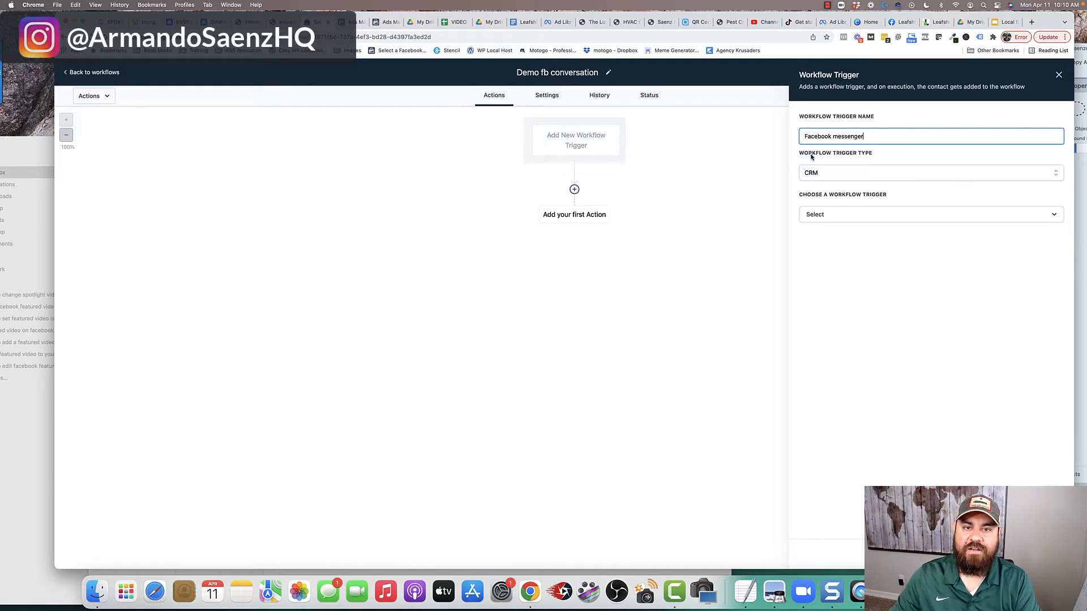
click(887, 159)
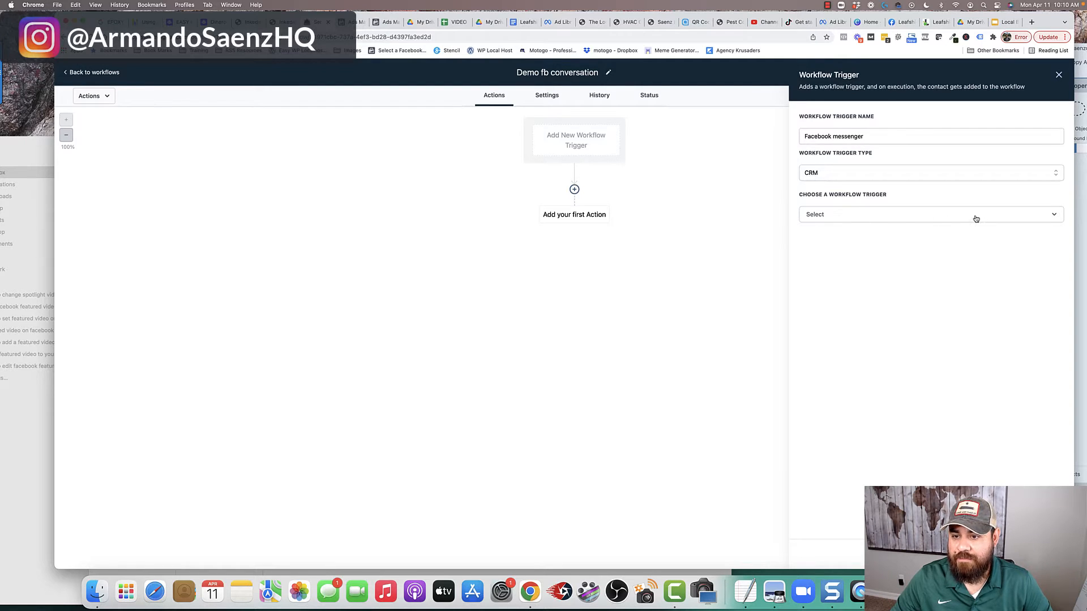
click(916, 216)
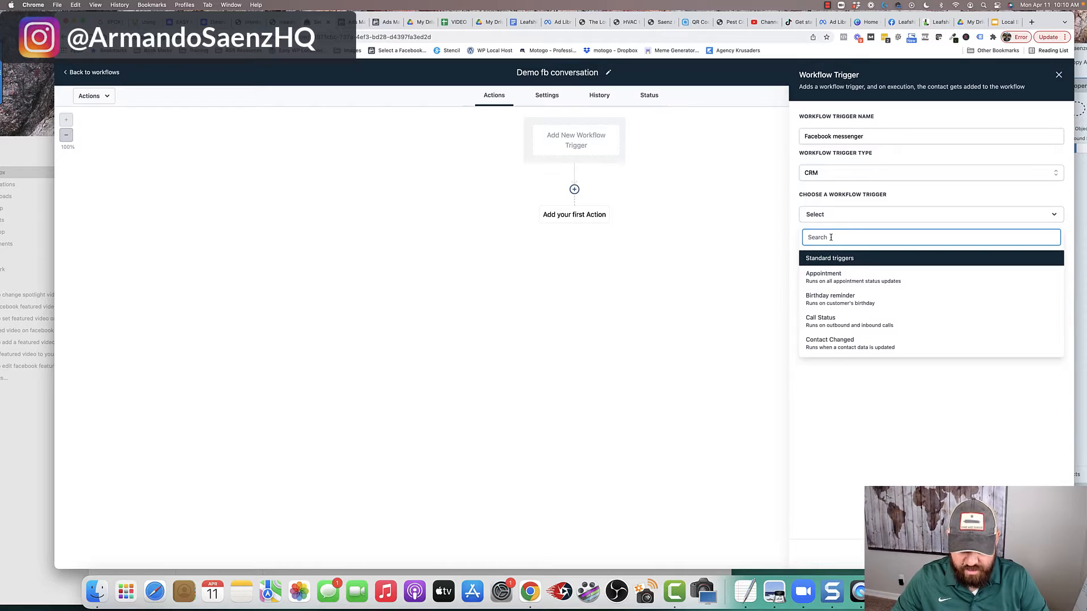
text(repl)
click(830, 276)
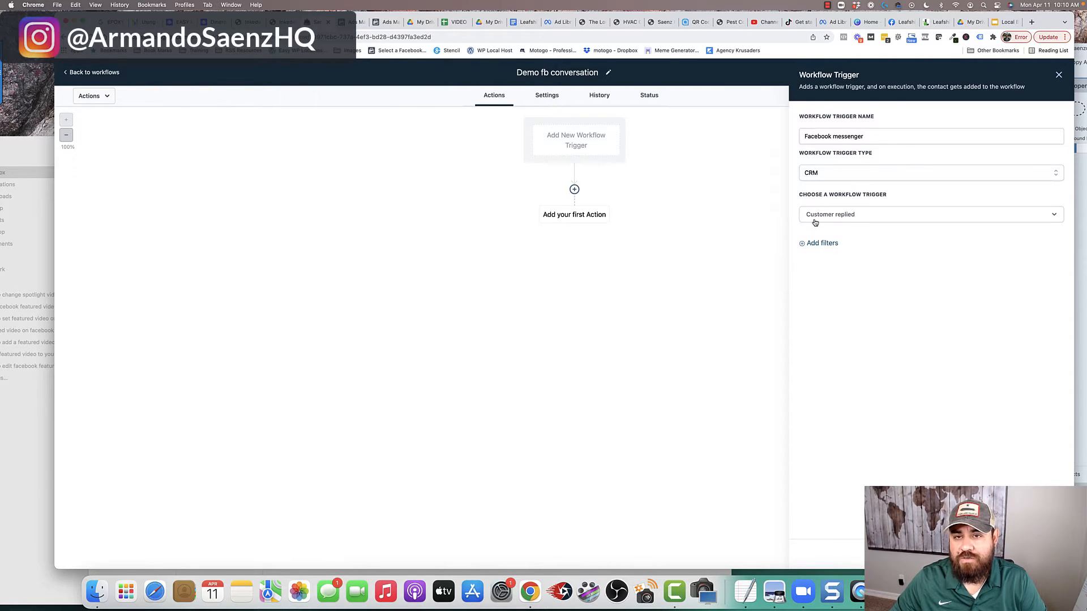
- Add a filter to the trigger that limits the reply channel to Facebook Messenger
click(816, 243)
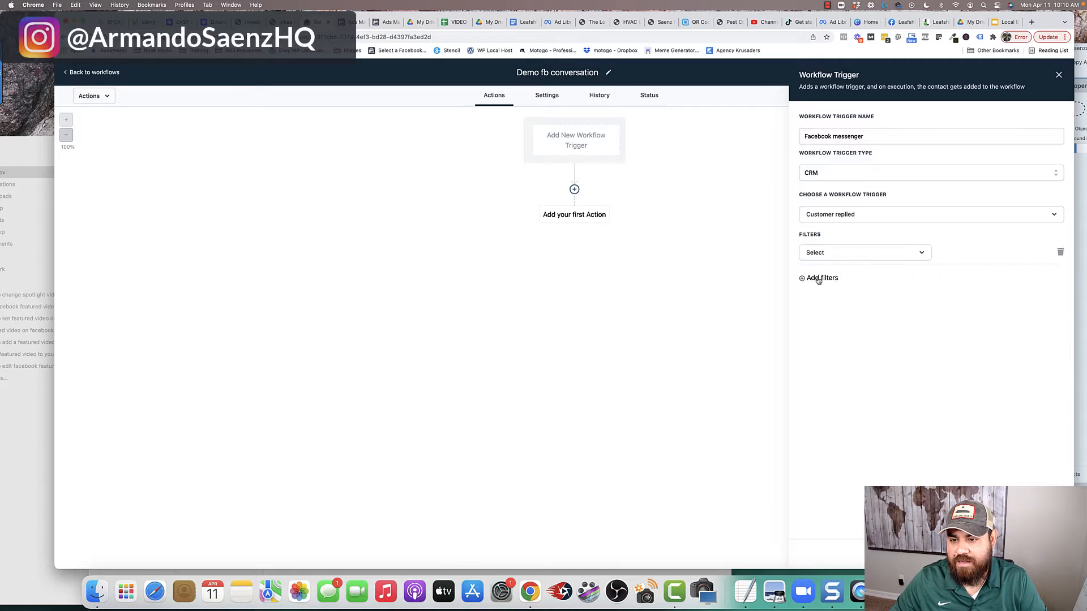
click(903, 254)
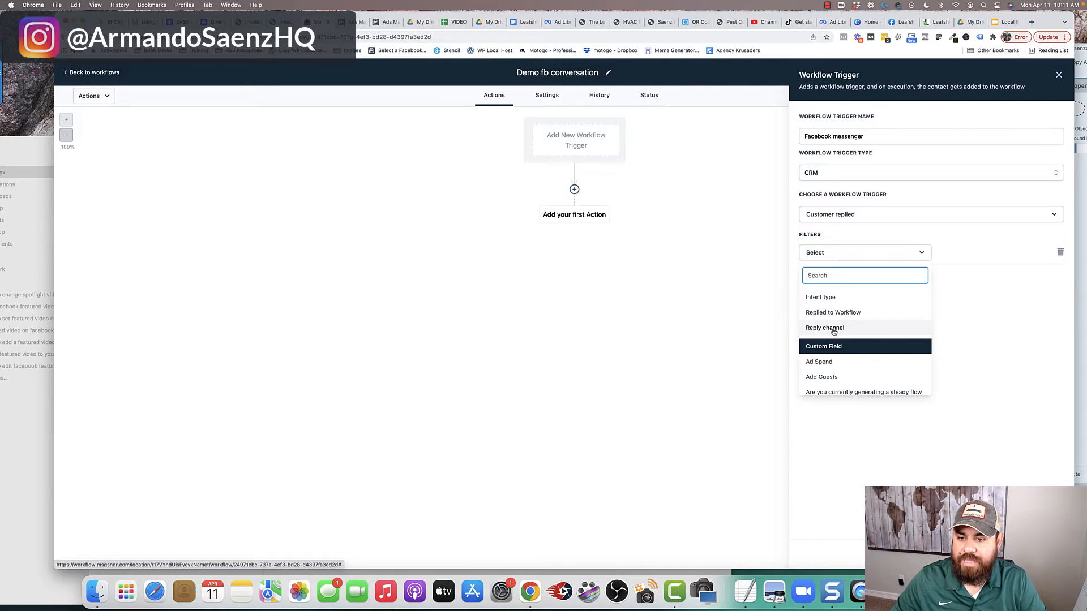
click(833, 329)
click(1013, 253)
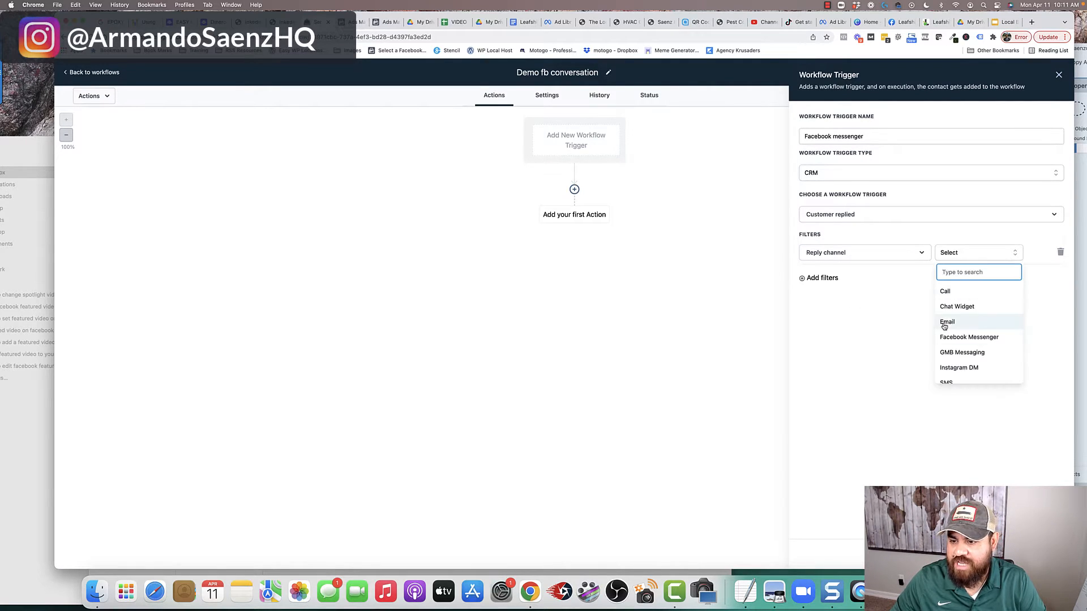
scroll(956, 345, down, 1)
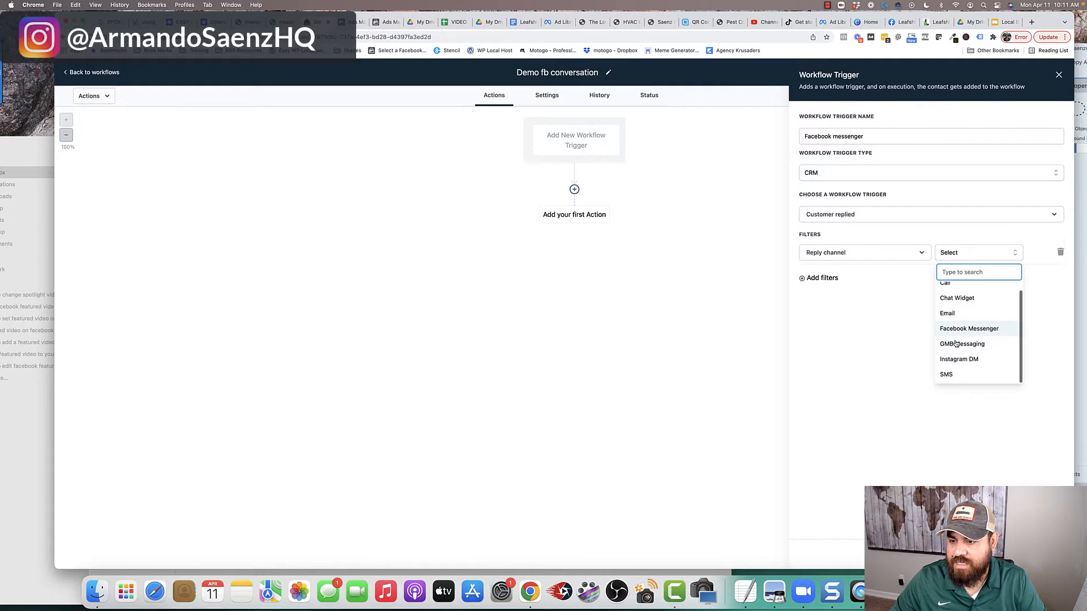
click(982, 329)
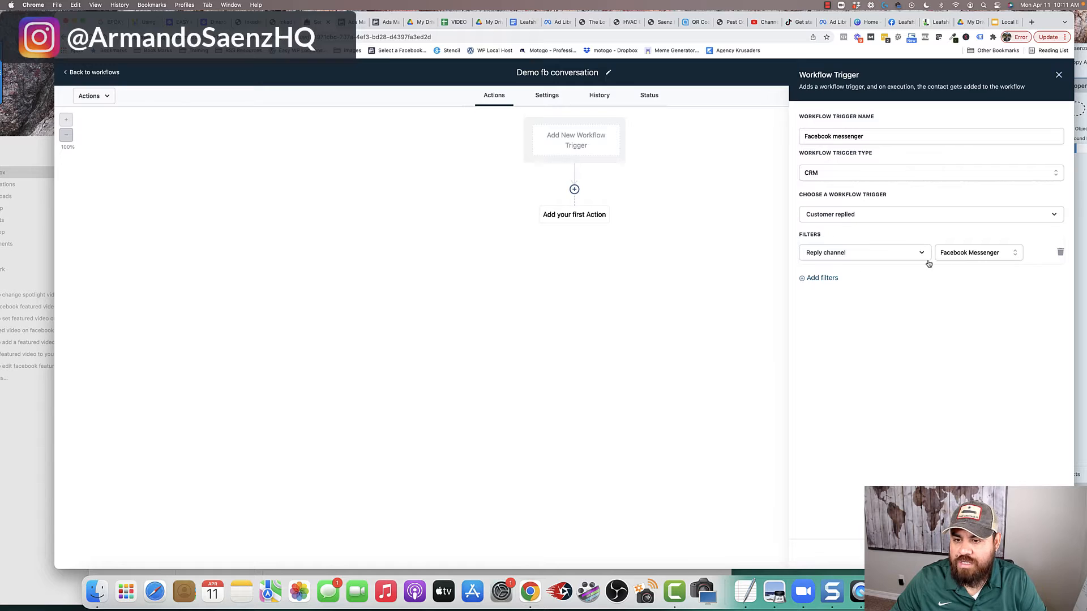
- Add a second filter to the workflow trigger, using the standard field Exact match phrase
click(828, 279)
click(913, 278)
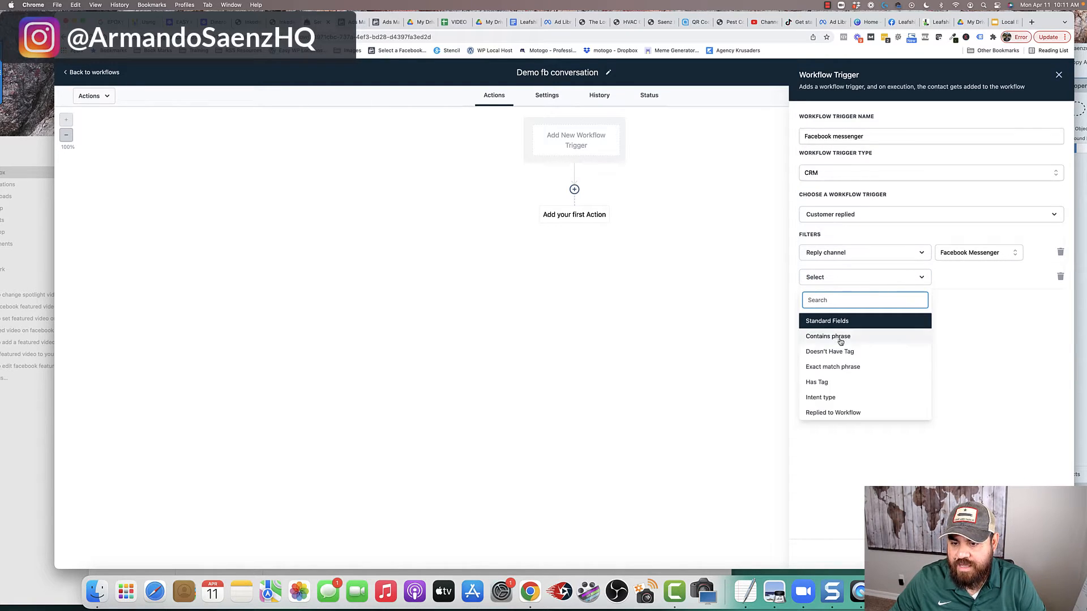
scroll(830, 365, down, 3)
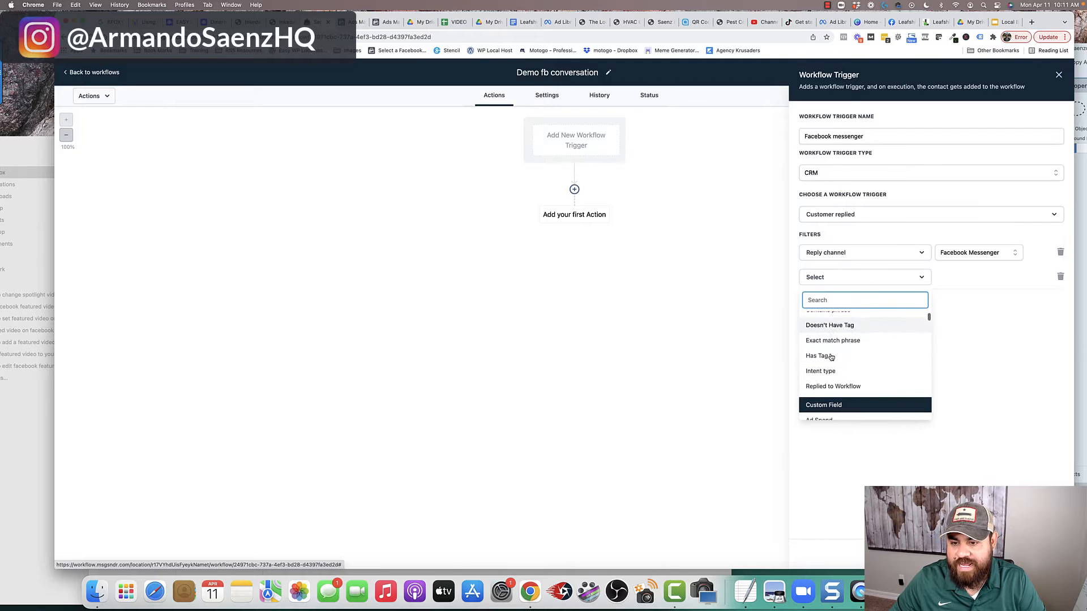
scroll(830, 378, up, 3)
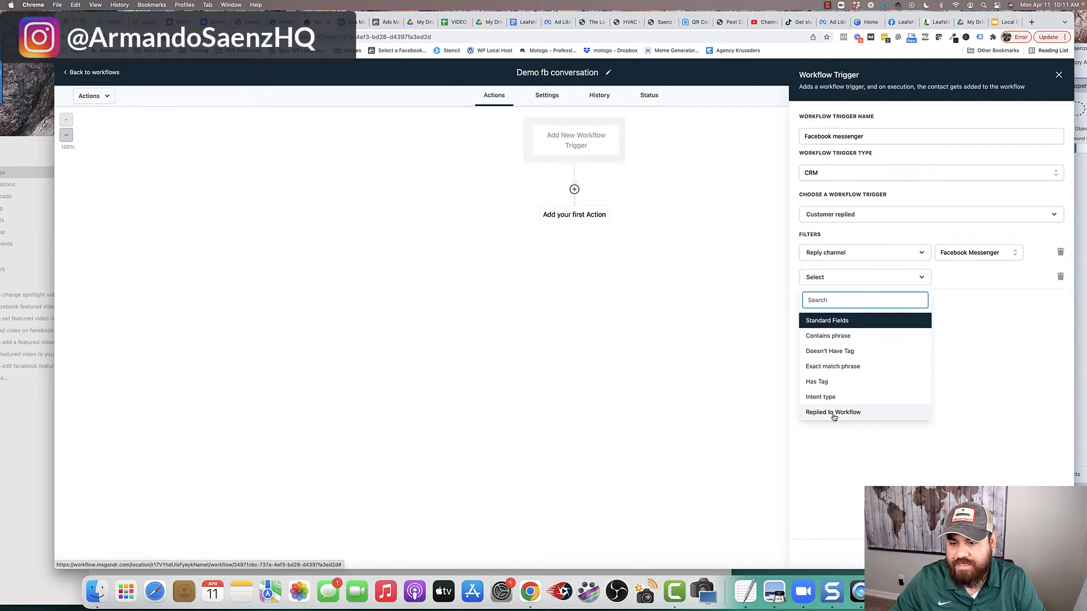
scroll(854, 340, down, 4)
scroll(854, 338, down, 1)
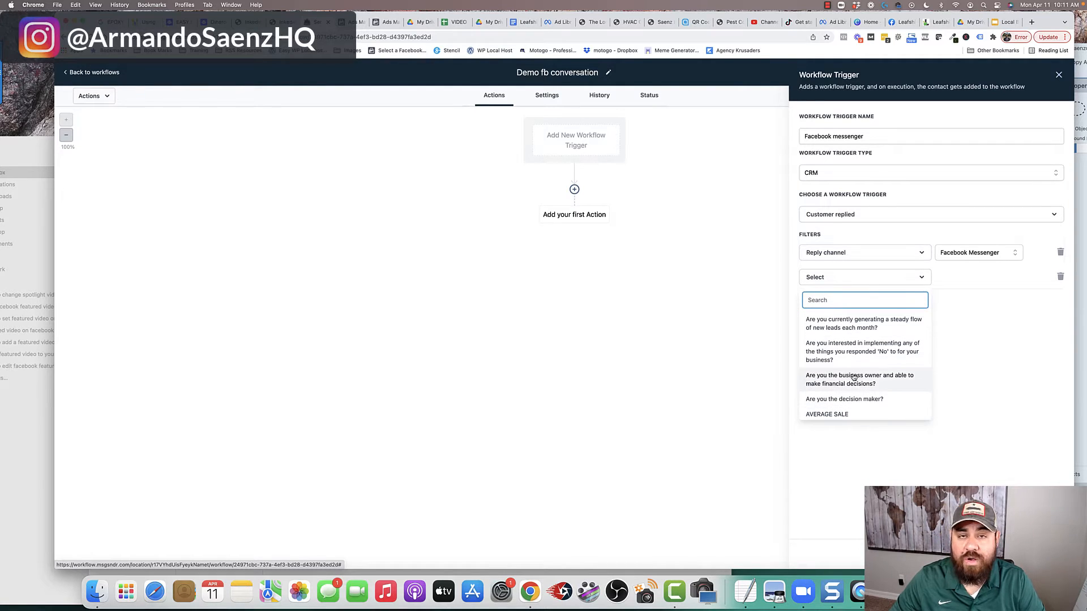
scroll(852, 378, up, 5)
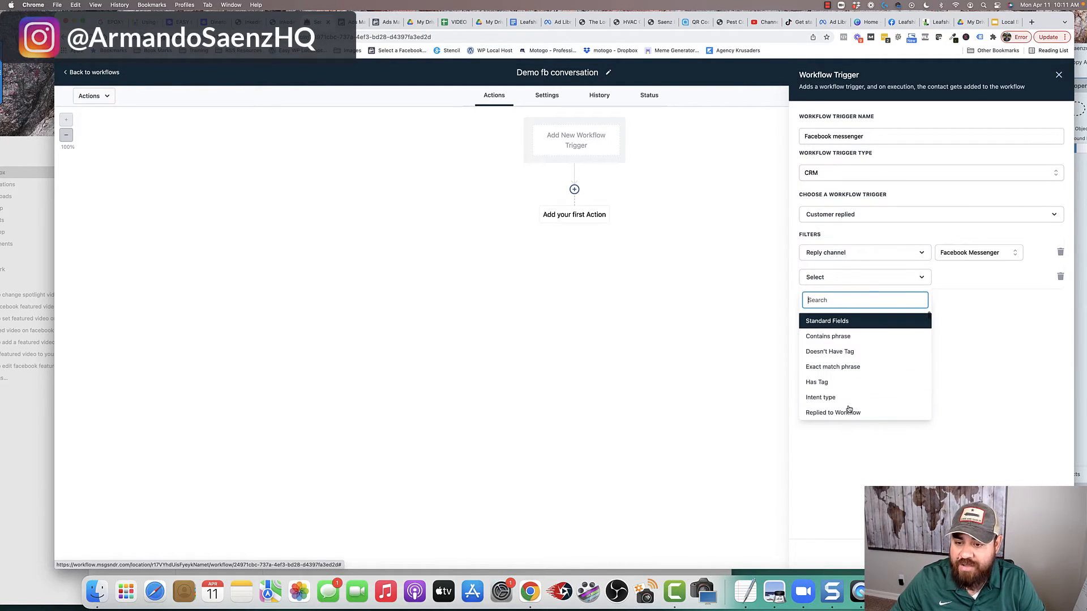
click(827, 368)
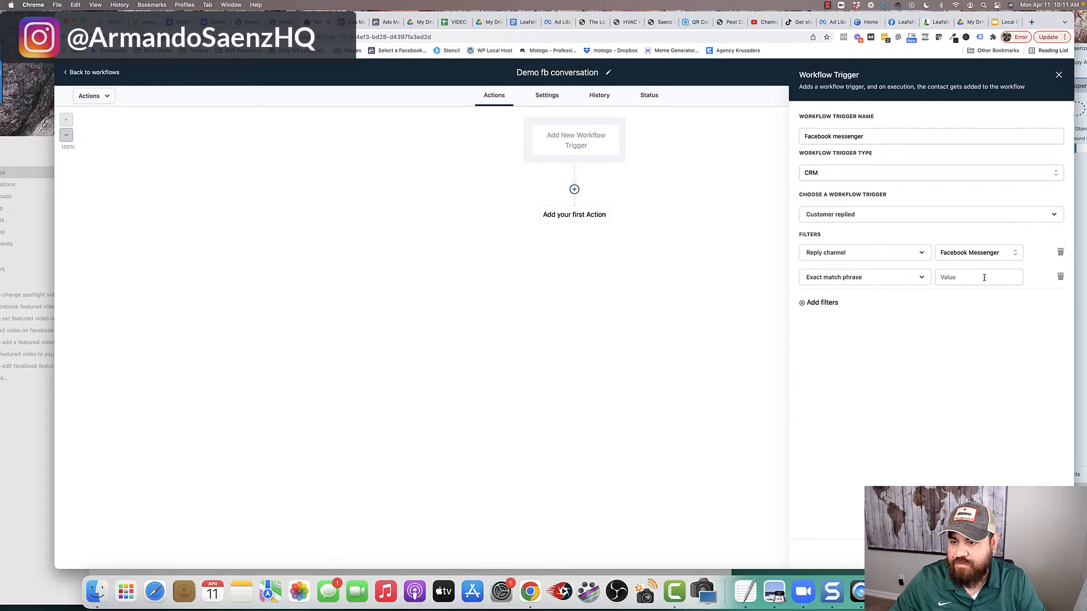
- In Facebook Ads Manager, open the ad's Demo conversation message template for editing and copy the text of Question #1
click(346, 23)
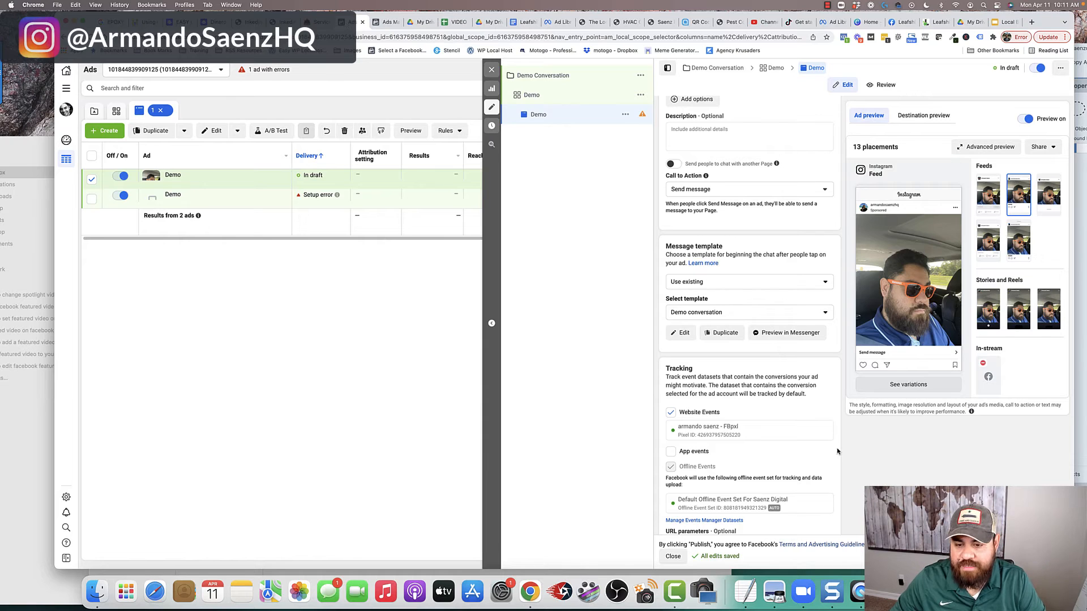
click(687, 337)
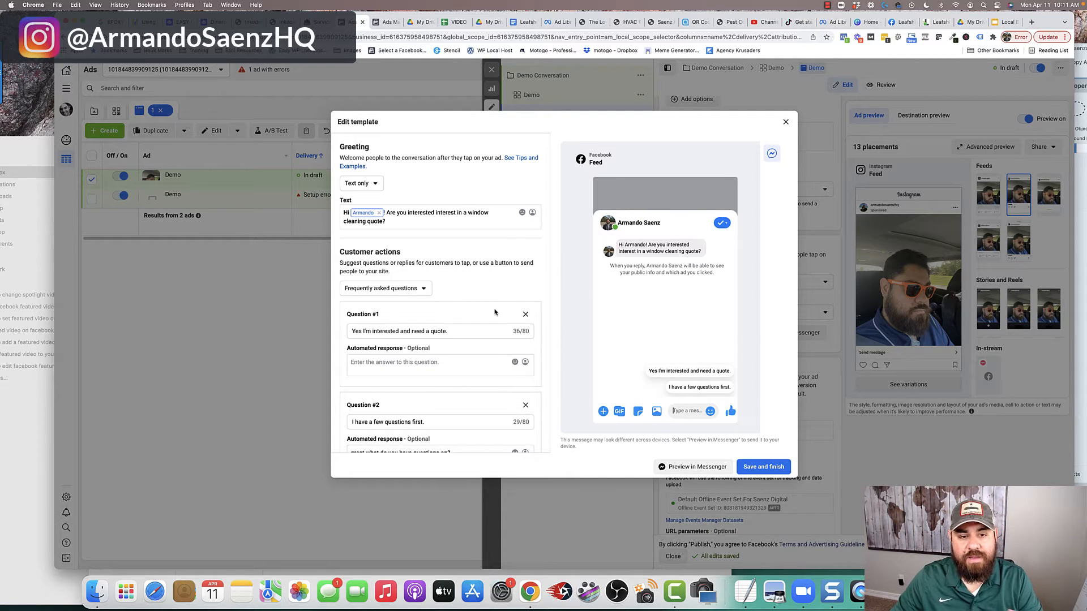
scroll(497, 311, down, 1)
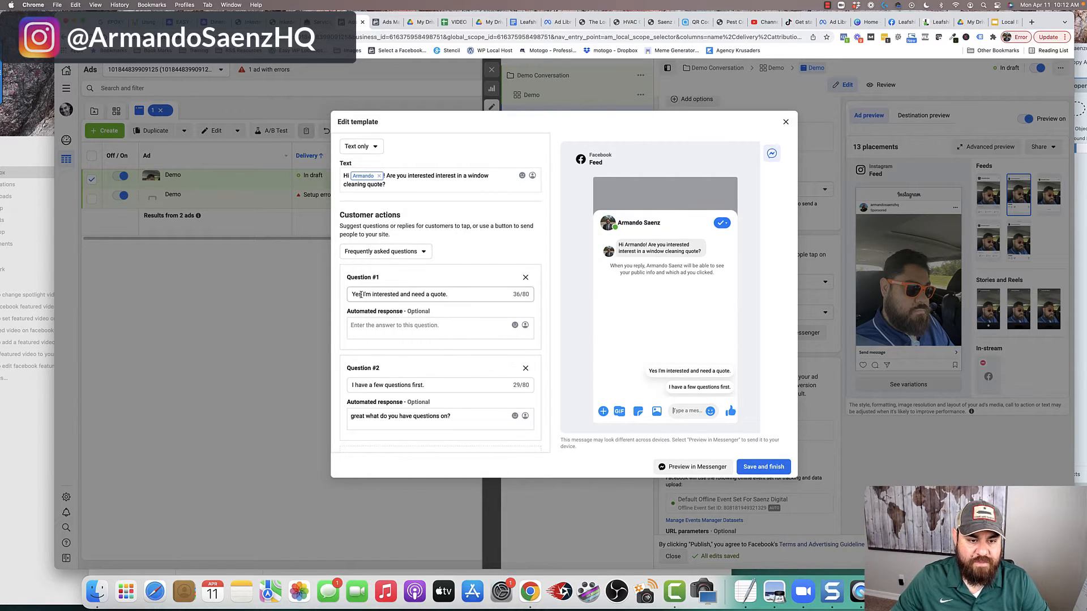
drag(351, 295, 450, 295)
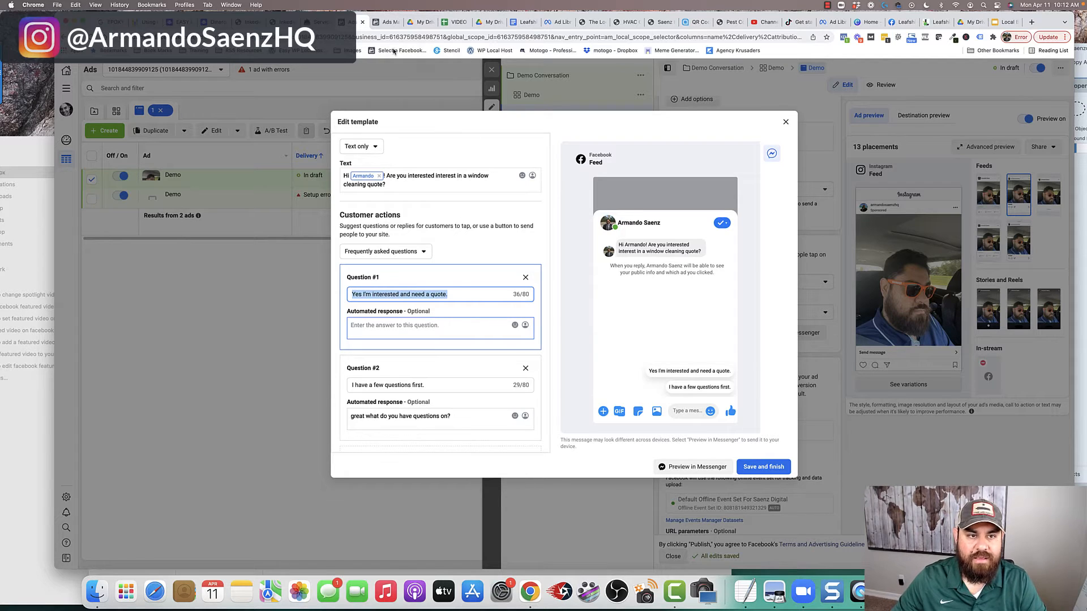
- Back in the CRM workflow, set the exact match phrase to "Yes I'm interested and need a quote.", save the trigger and review its filters
click(317, 23)
click(967, 280)
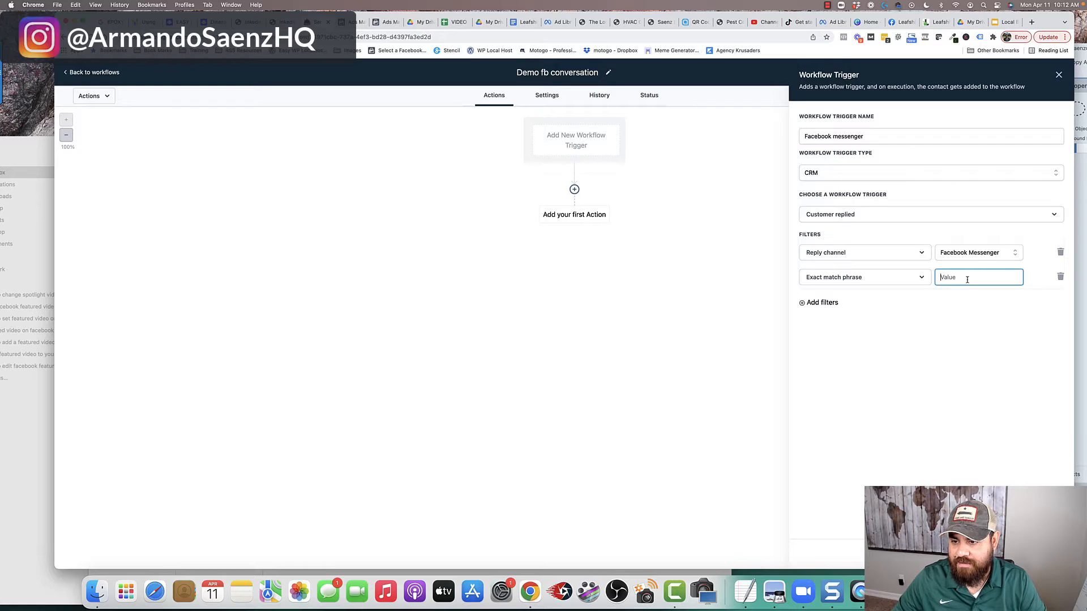
key(super+v)
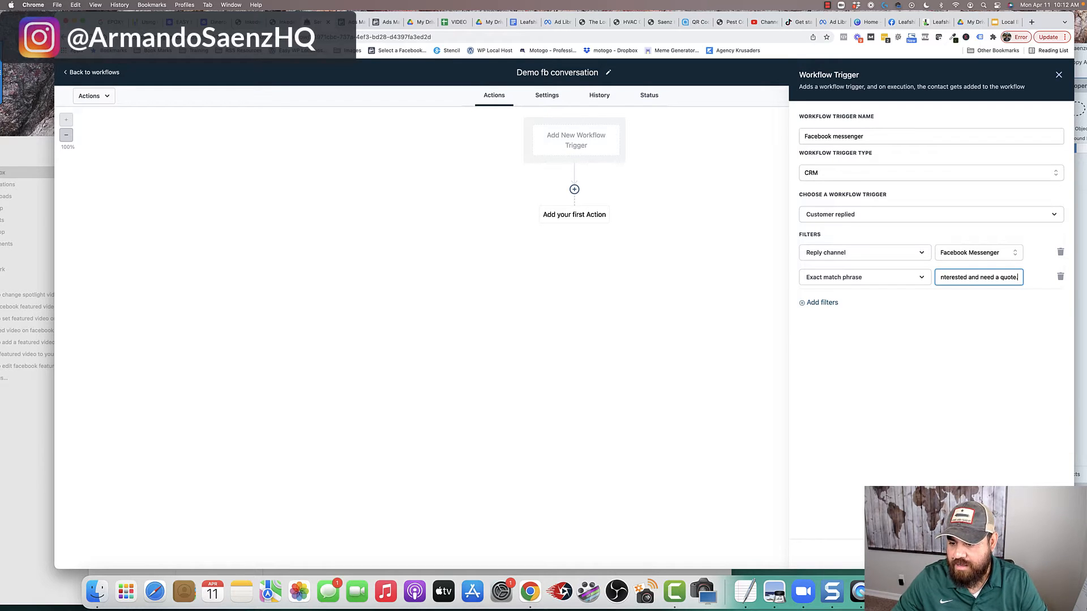
click(1039, 555)
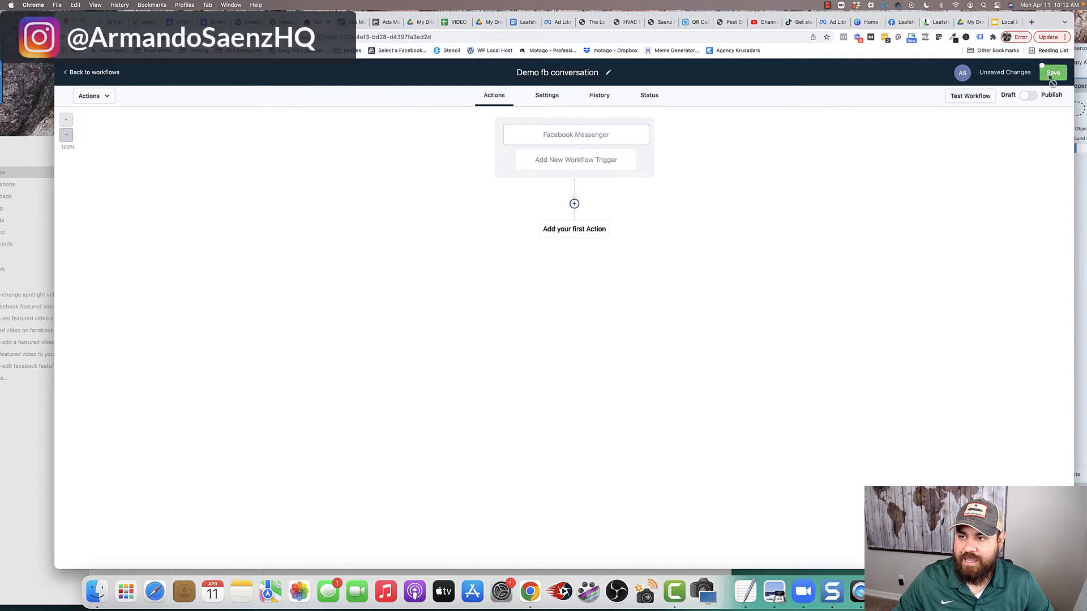
click(588, 138)
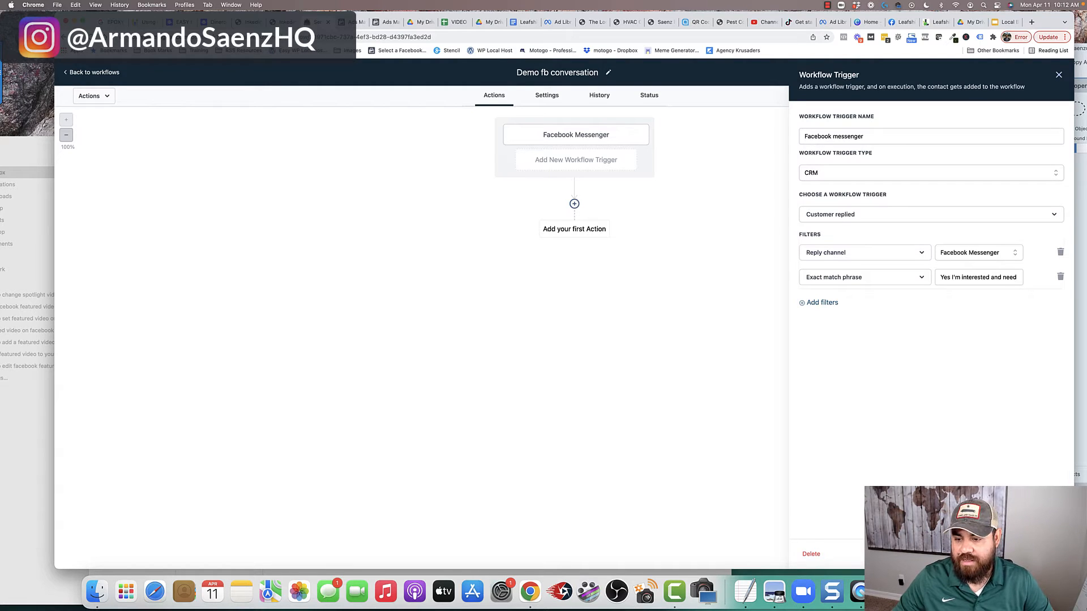
click(662, 269)
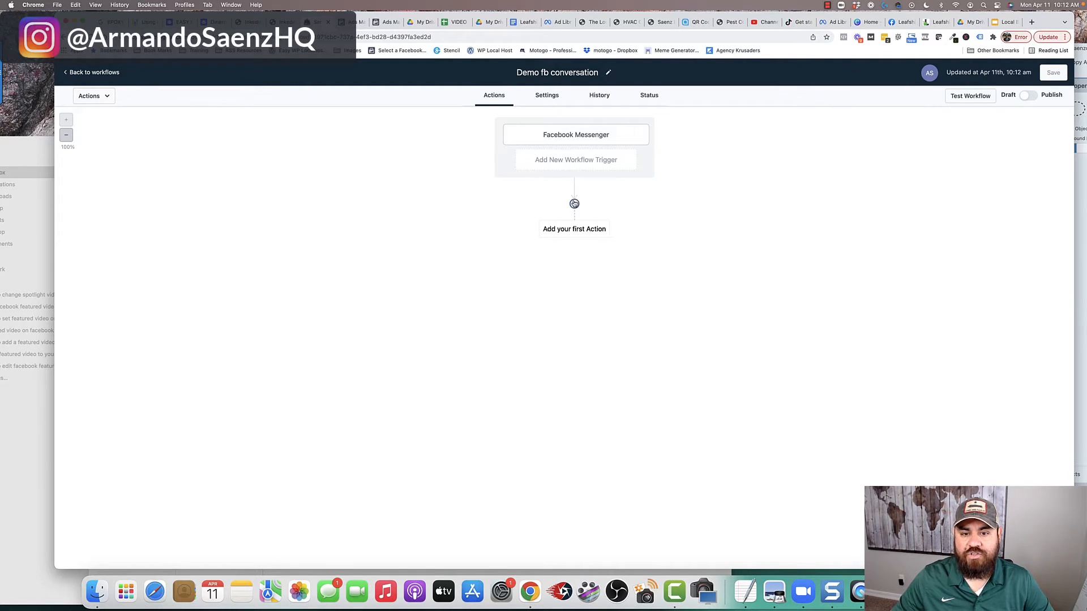
- Add a Messenger action below the trigger with the message "Great tell me more about your business." and save it
click(574, 204)
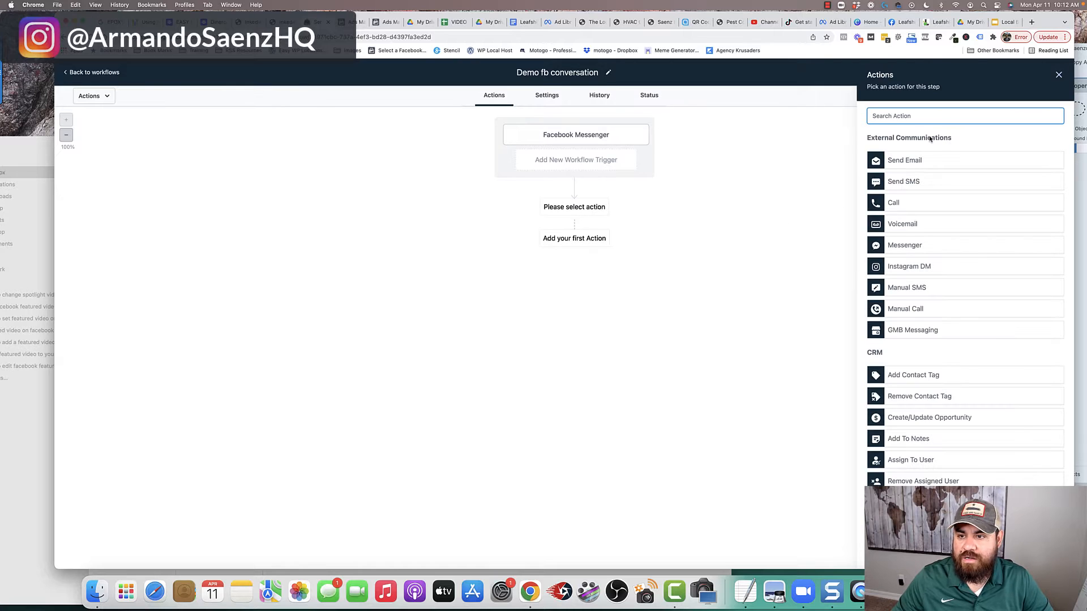
click(900, 249)
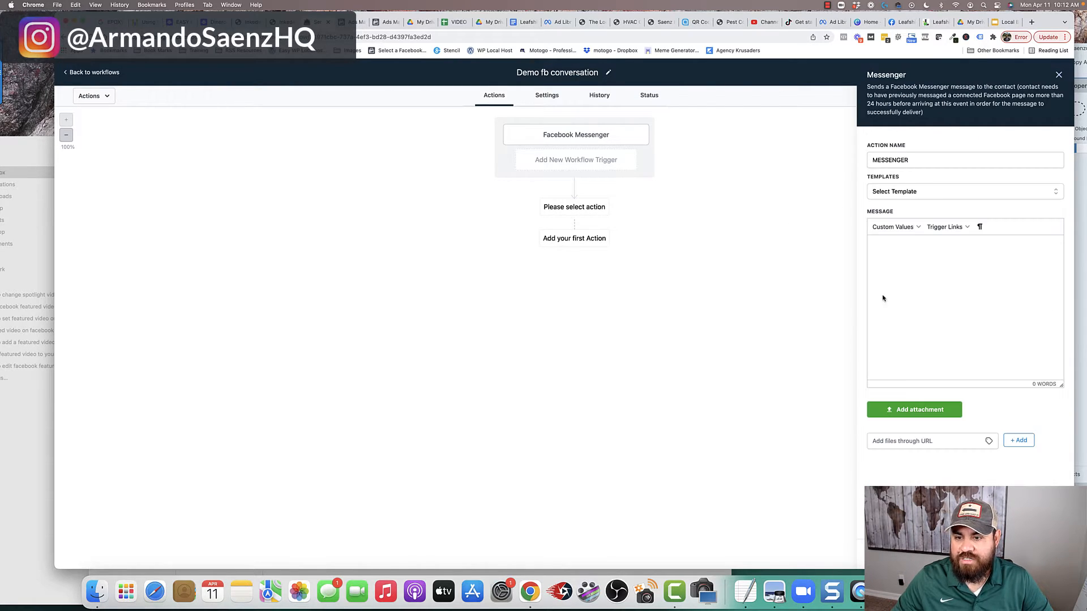
text(Grea)
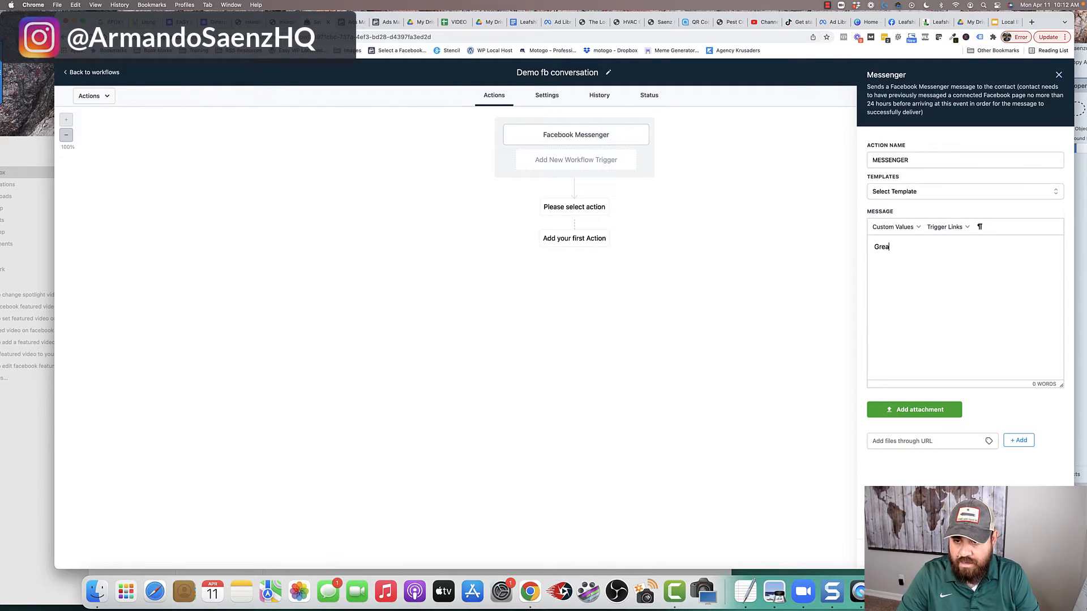
text(t tell me more)
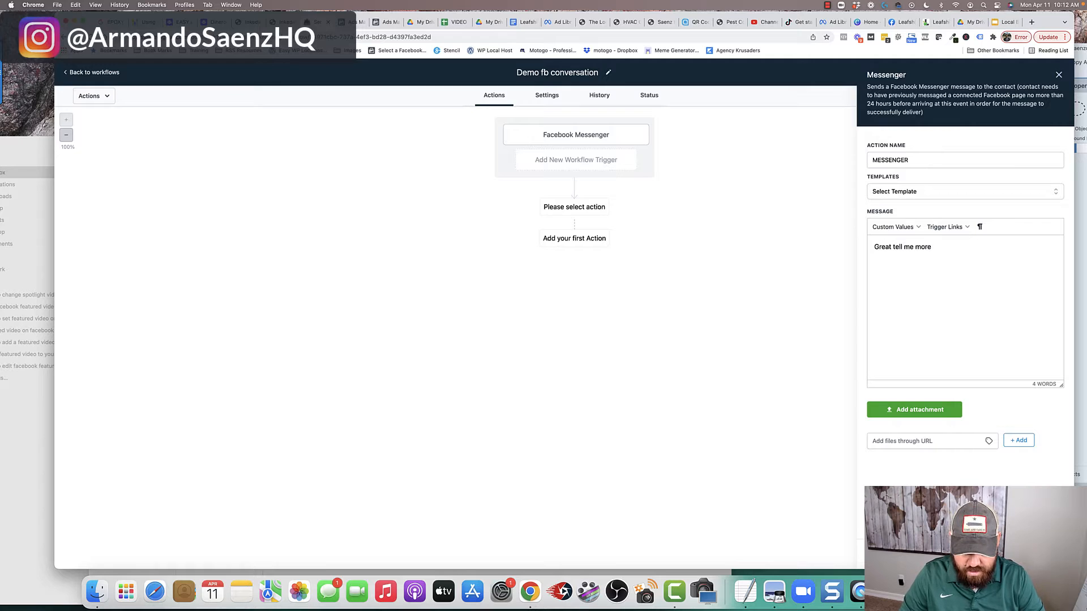
text( about your )
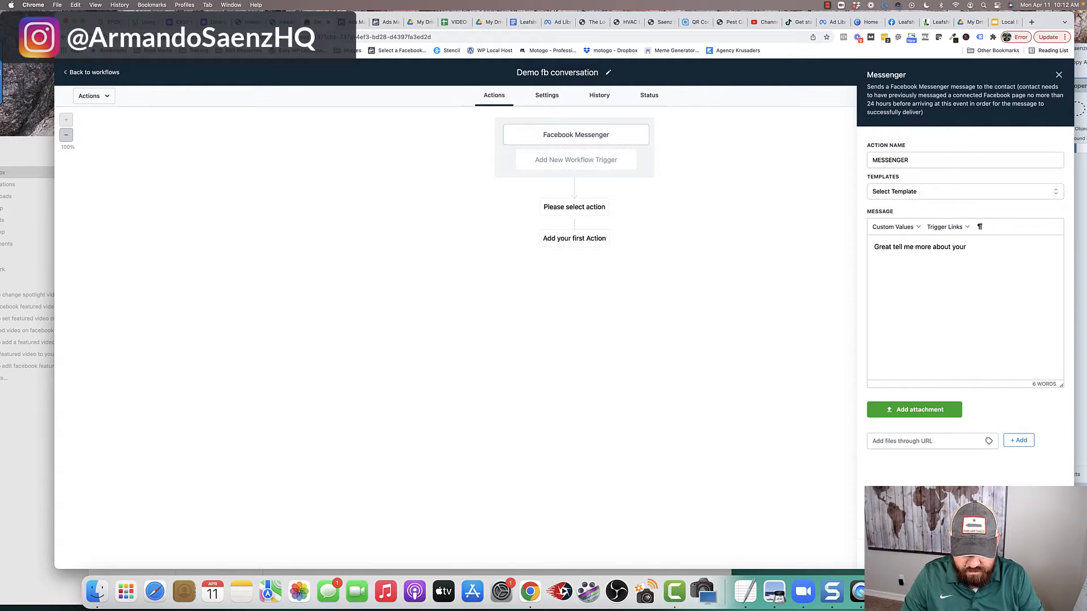
text(business.)
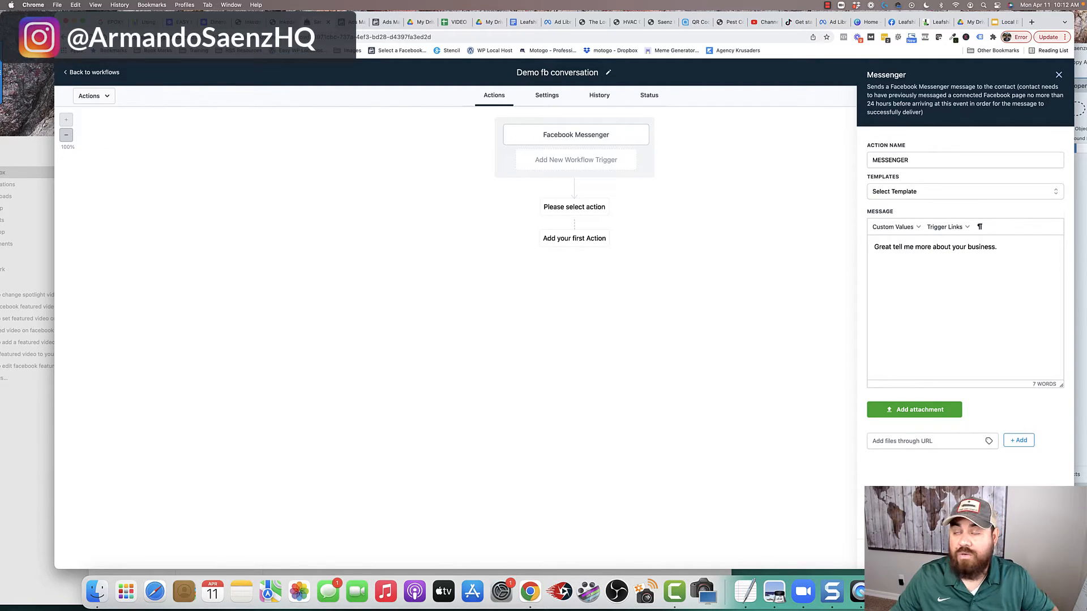
click(1037, 554)
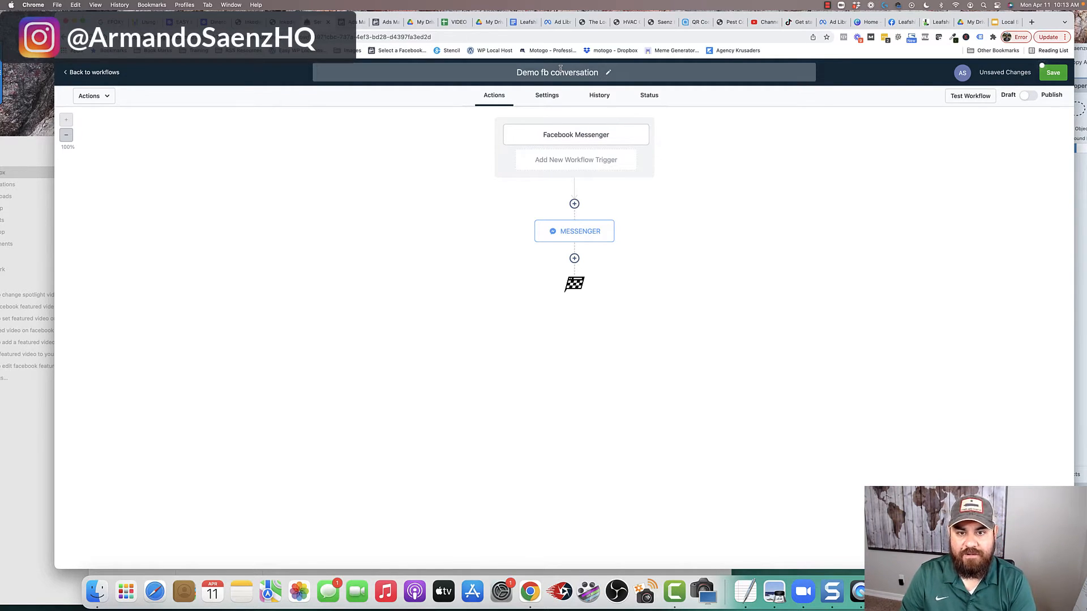
- Leave the workflow editor and open the CRM's Conversations, showing all messages
click(72, 74)
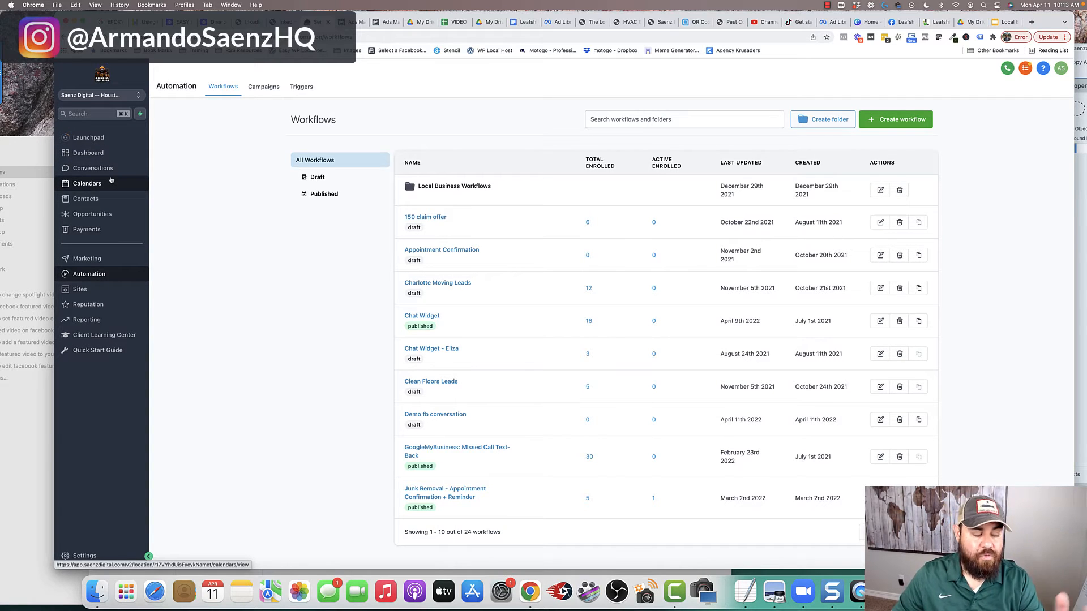
click(97, 172)
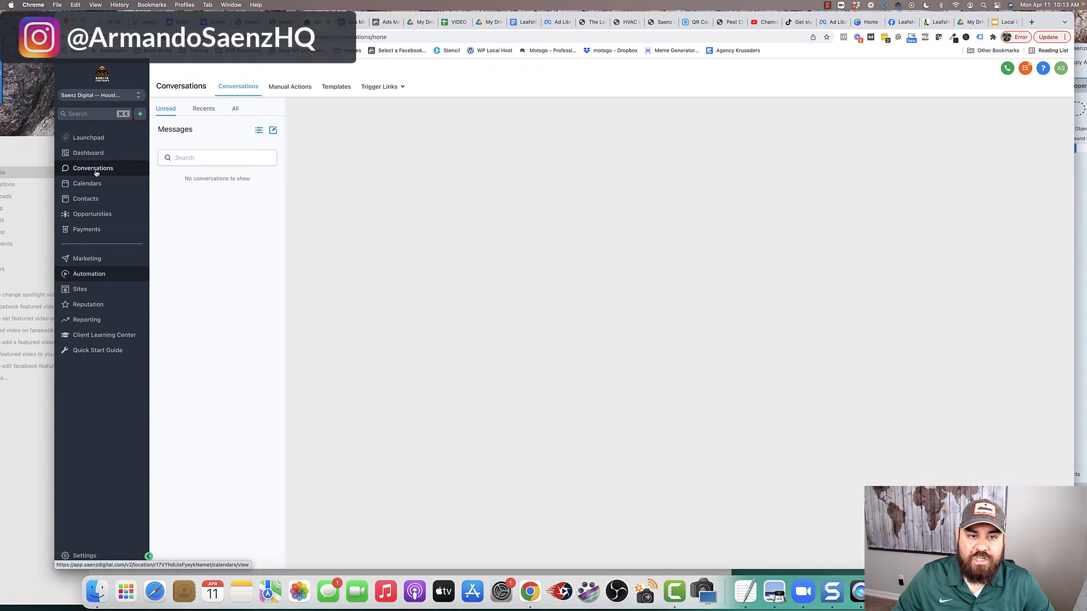
click(237, 110)
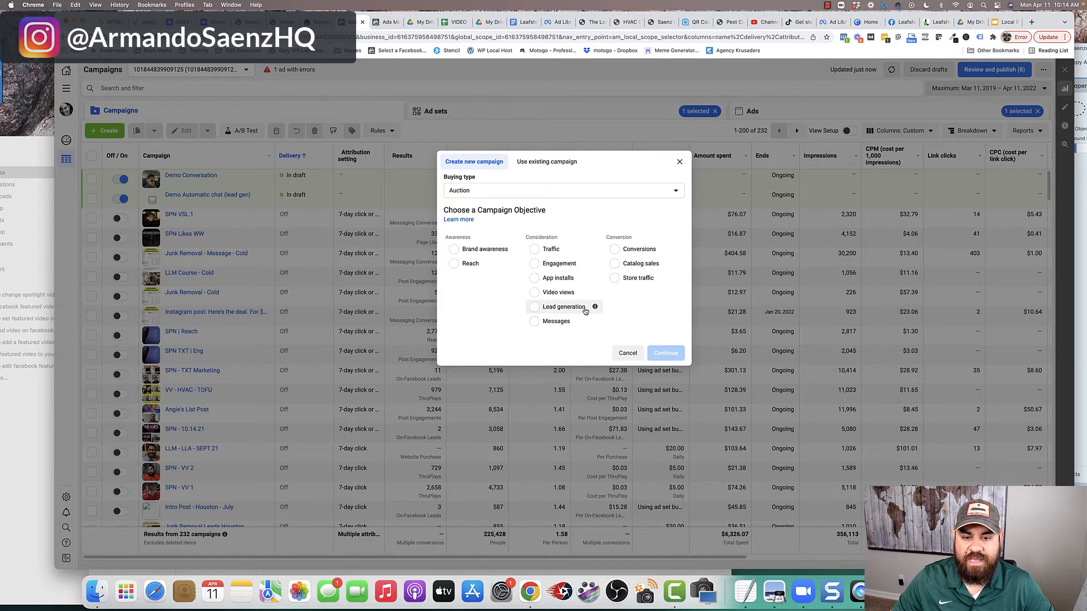
- Switch to the saenzdigitalacademy.com/LLM21 page and look through its lead ad result images and the offer text below them
mouse_move(595, 310)
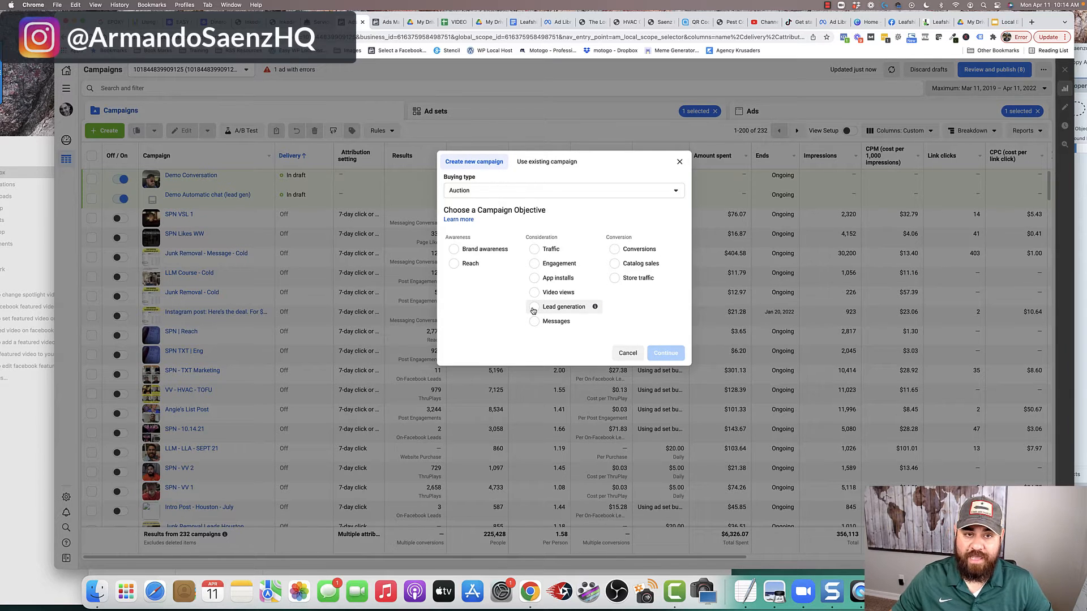
key(ctrl+Tab)
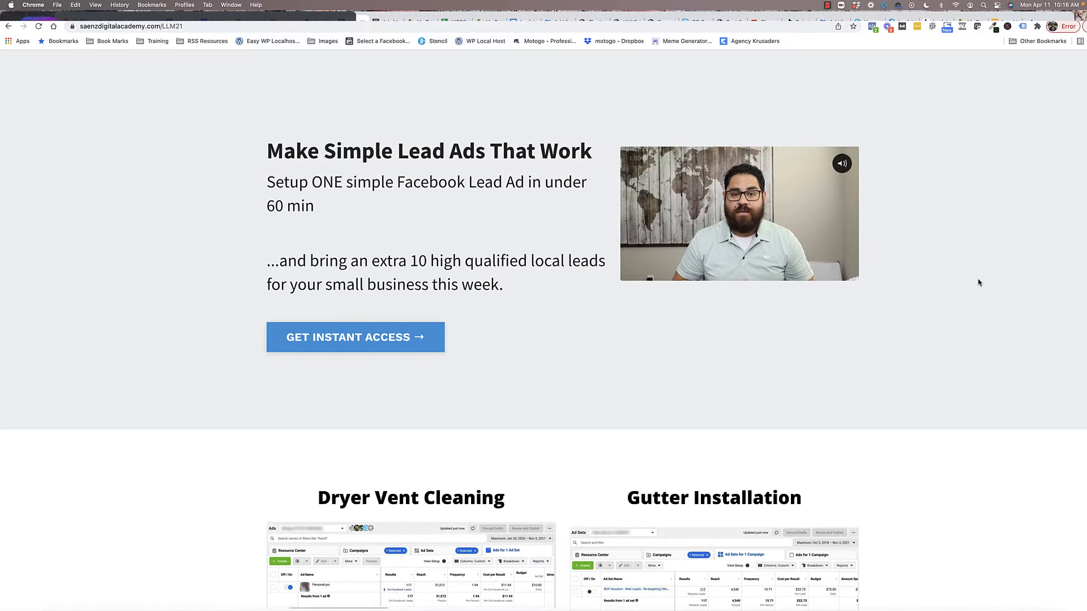
scroll(977, 281, down, 5)
click(767, 291)
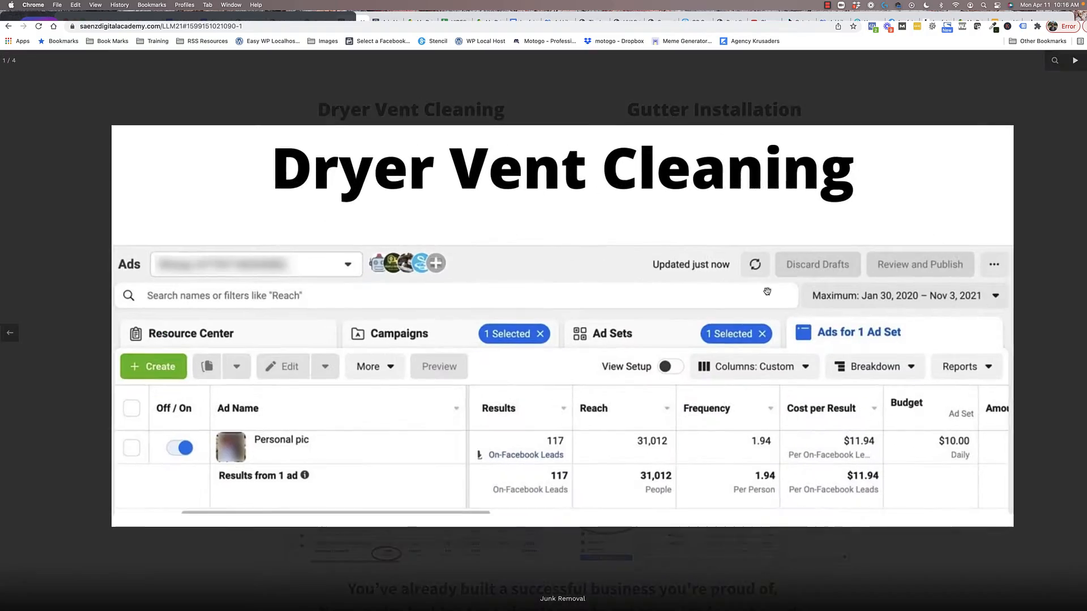
key(Right)
key(Right)
key(Right)
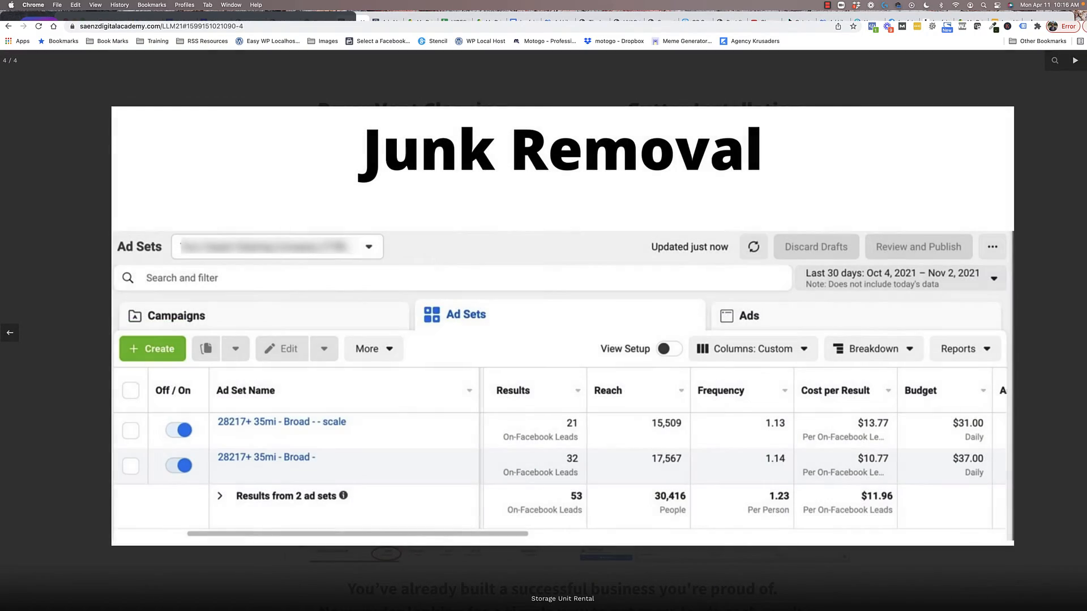
key(Escape)
scroll(994, 320, down, 8)
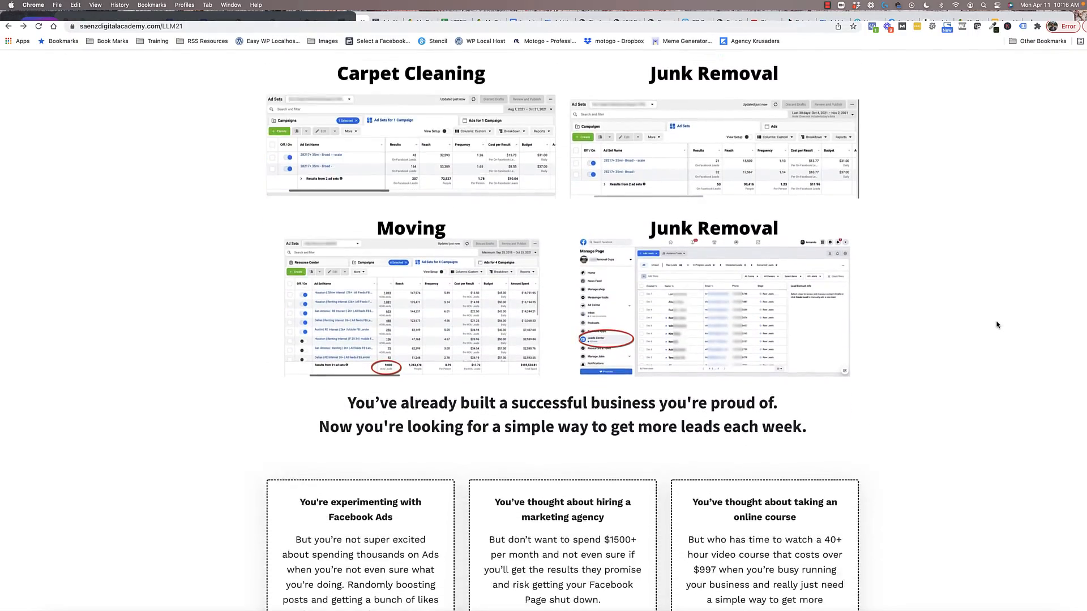
scroll(997, 324, down, 10)
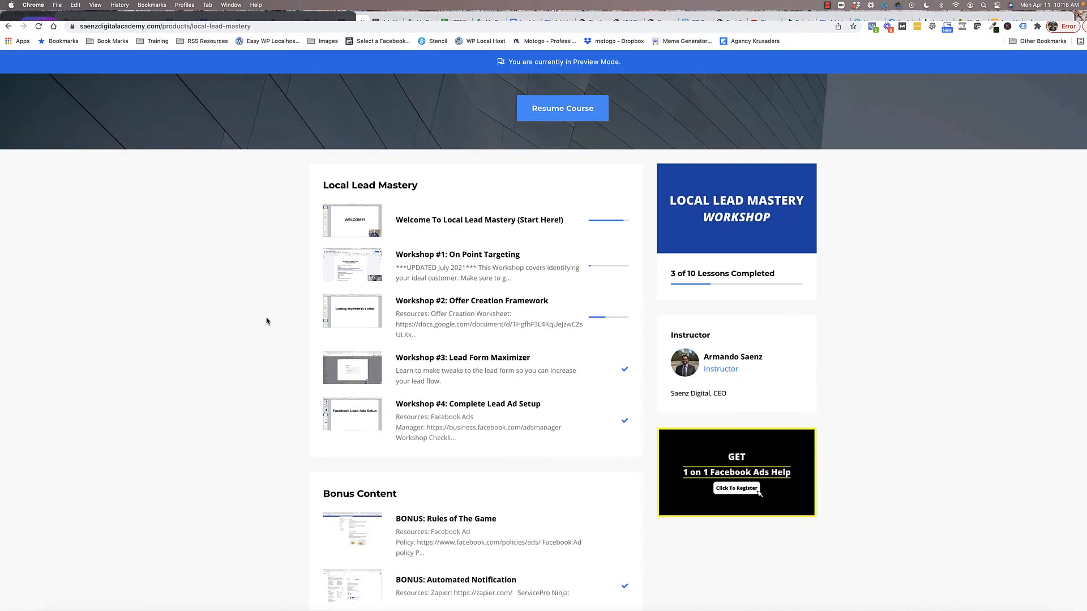
- Look through the Local Lead Mastery course's workshops and bonus content, and open Workshop #1: On Point Targeting
scroll(266, 321, down, 3)
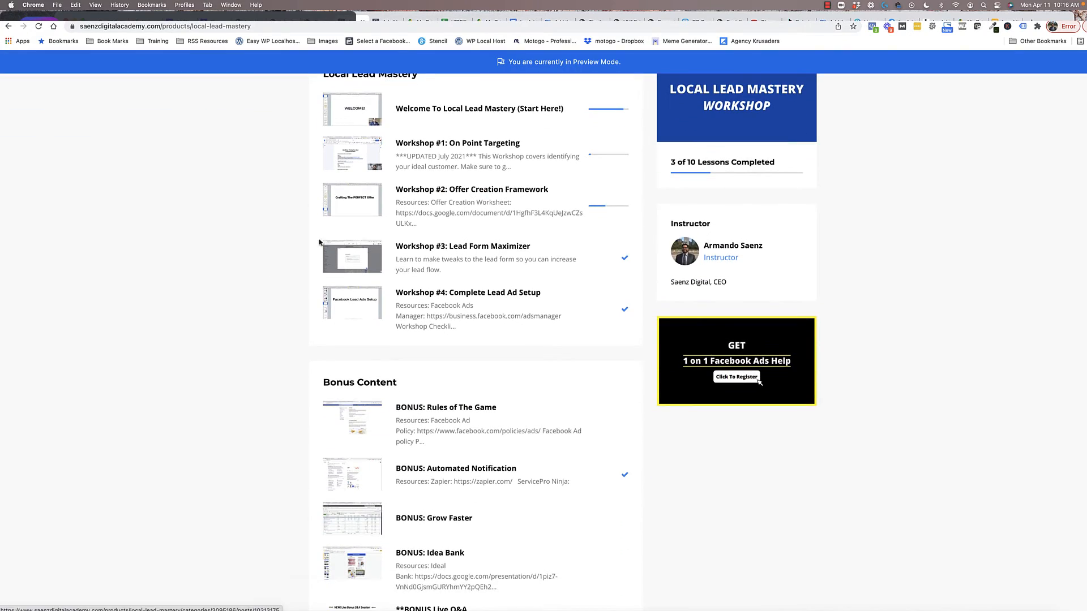
scroll(339, 297, down, 4)
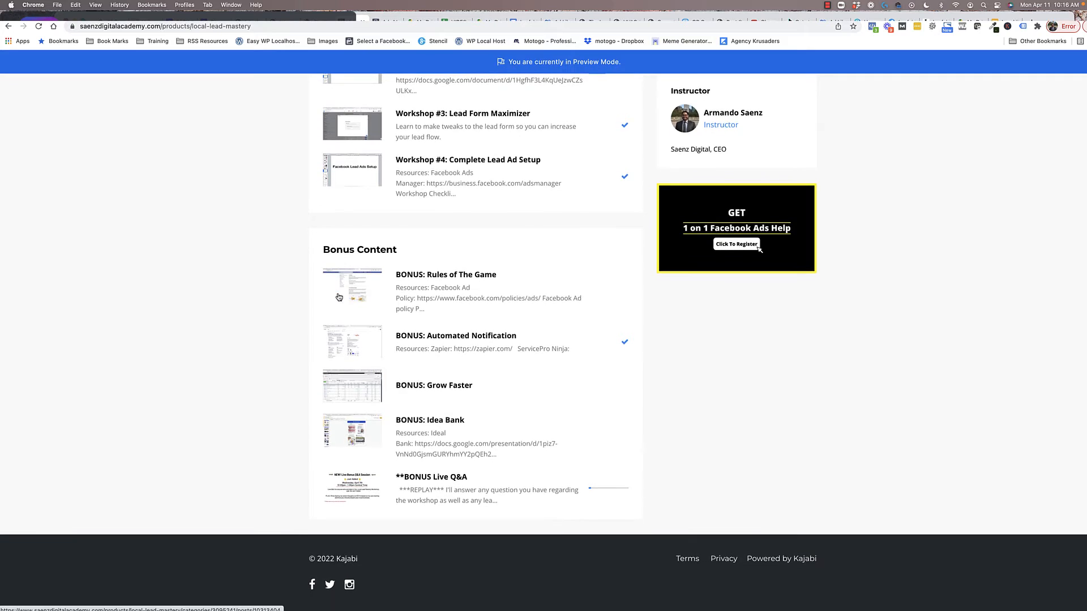
scroll(338, 297, up, 8)
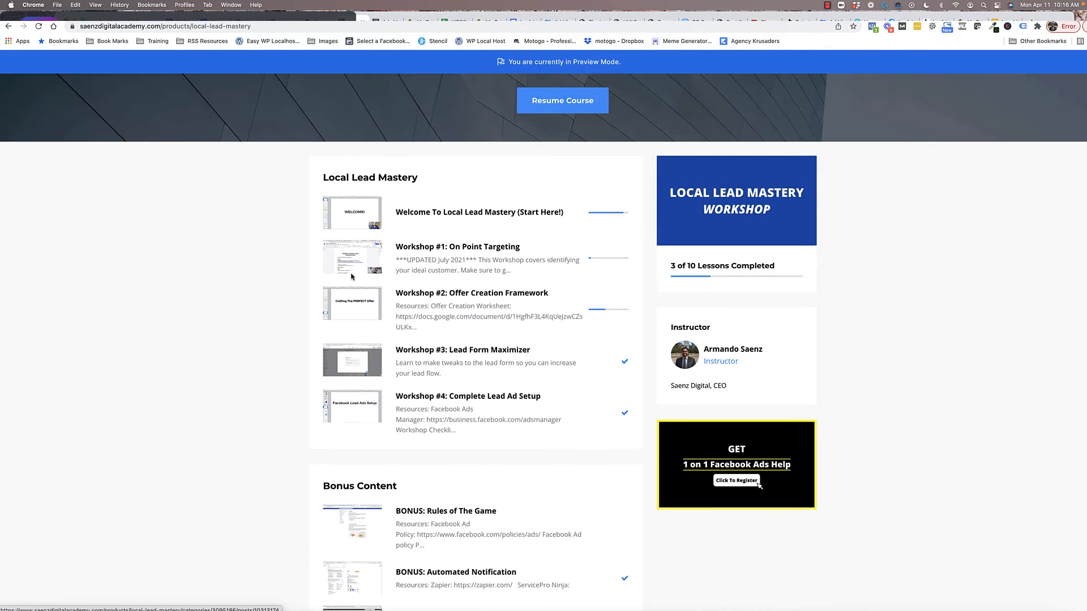
click(370, 260)
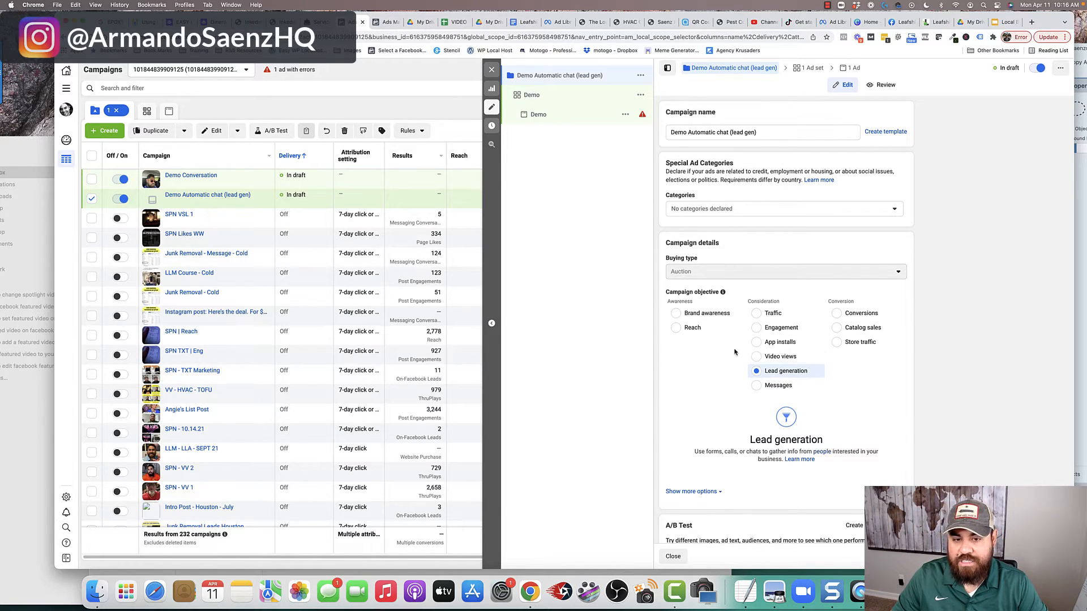
- Open the Demo ad set of the lead gen campaign and review its lead method, budget, schedule, audience and placements
click(534, 97)
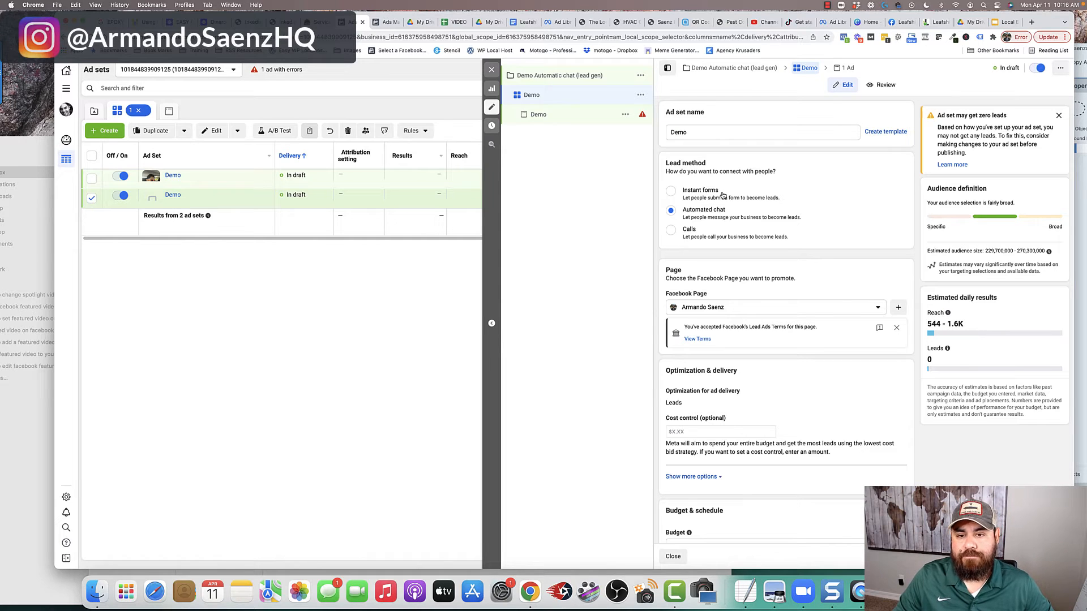
scroll(671, 200, down, 1)
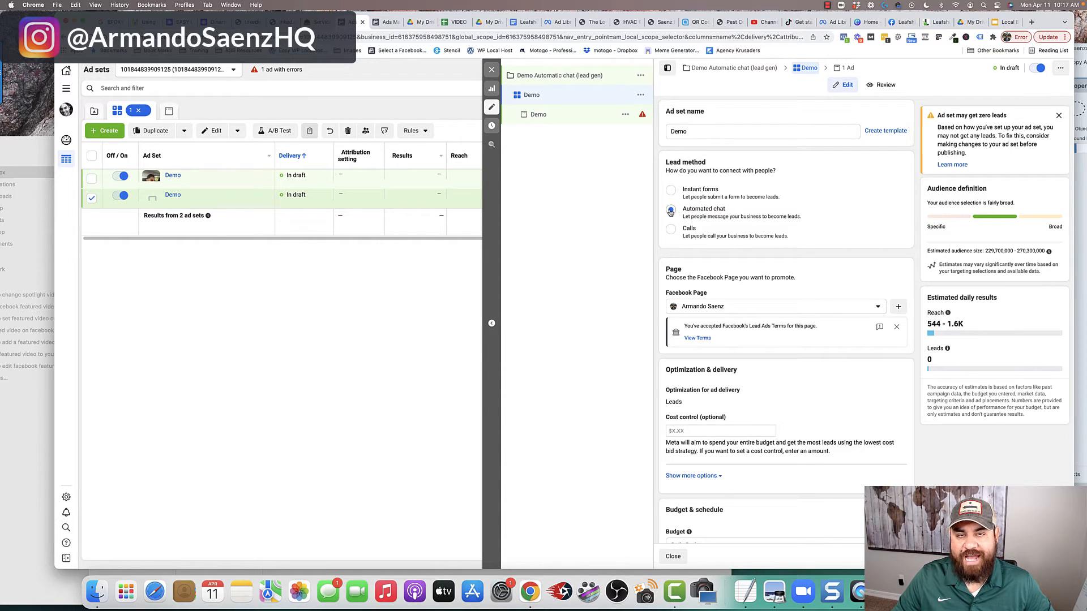
scroll(673, 212, down, 15)
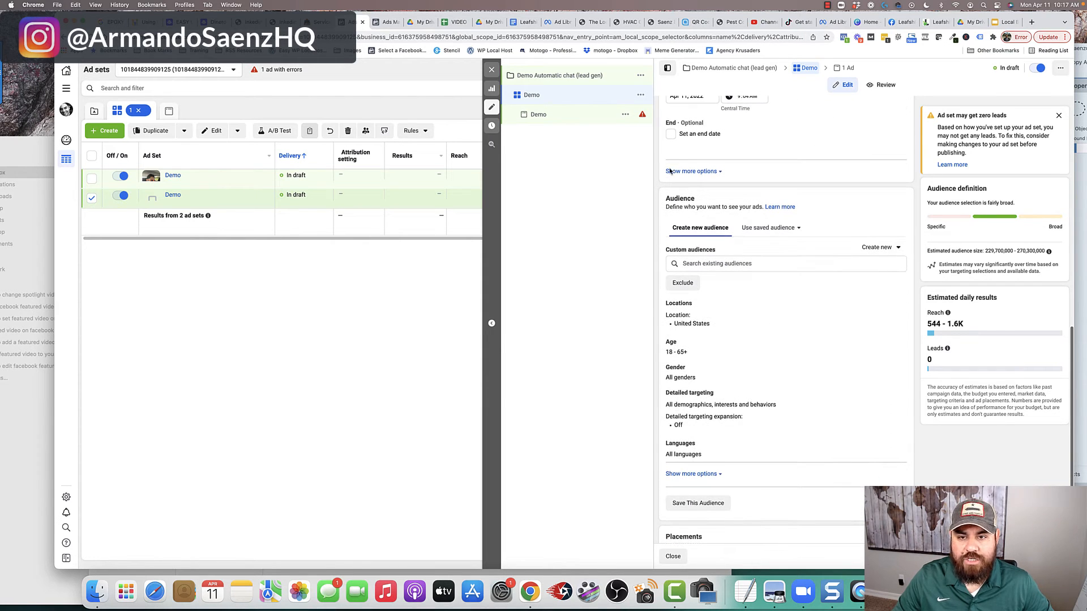
scroll(713, 247, down, 4)
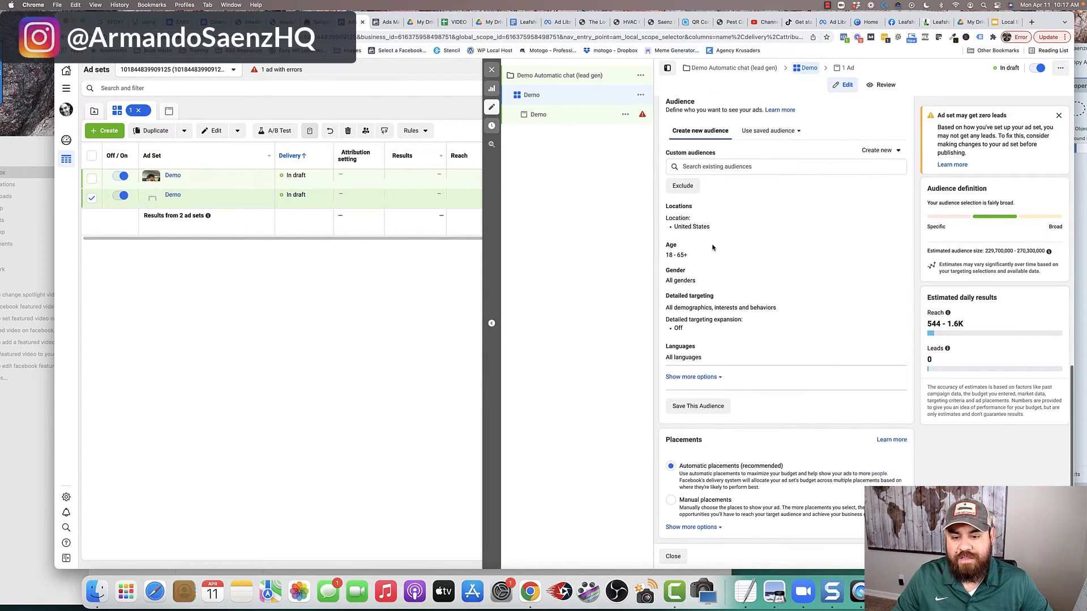
scroll(713, 248, up, 7)
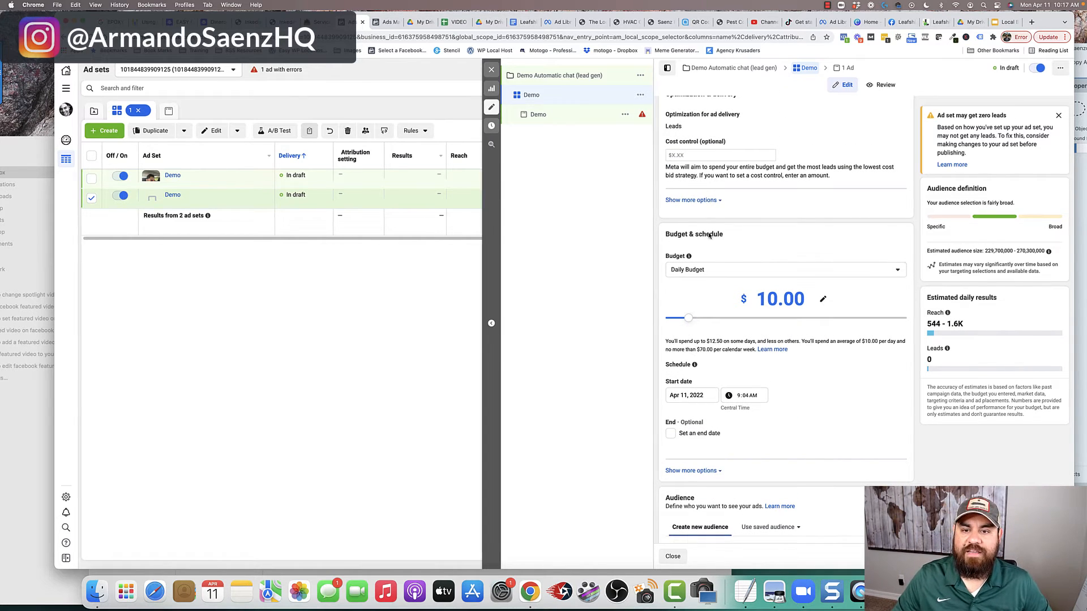
scroll(688, 217, down, 1)
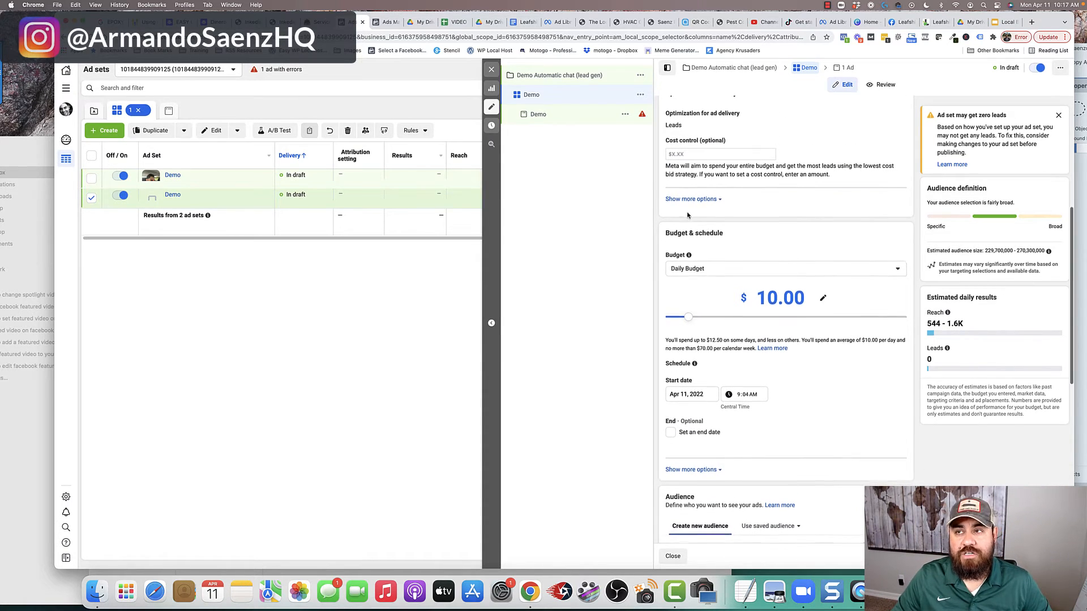
- Open the Demo ad and add the "A SIMPLE WAY TO PROMOTE YOUR LOCAL BUSINESS" media to its creative
click(539, 115)
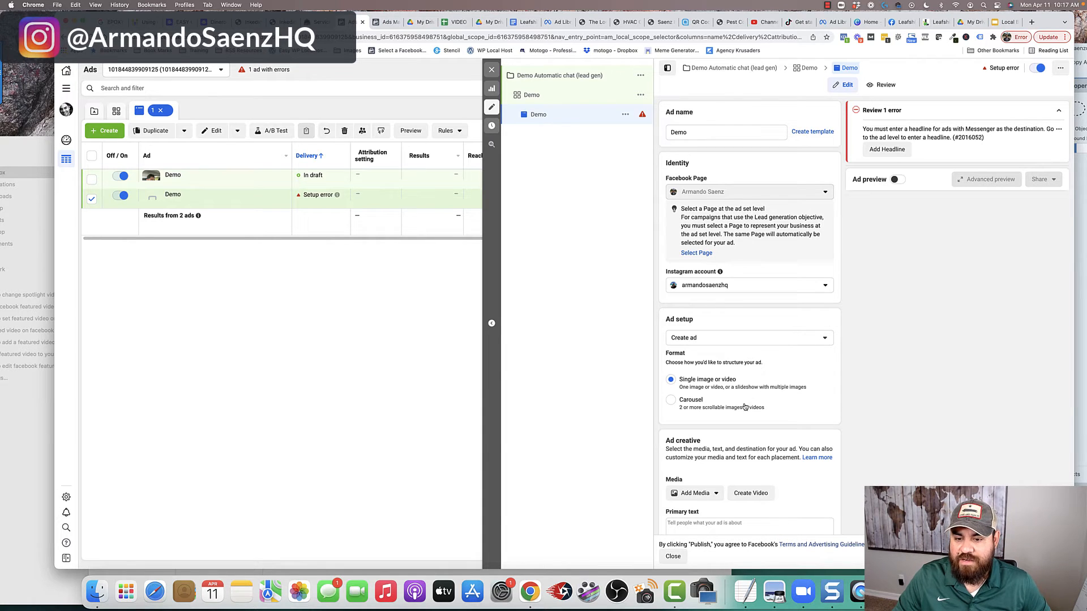
scroll(804, 310, down, 5)
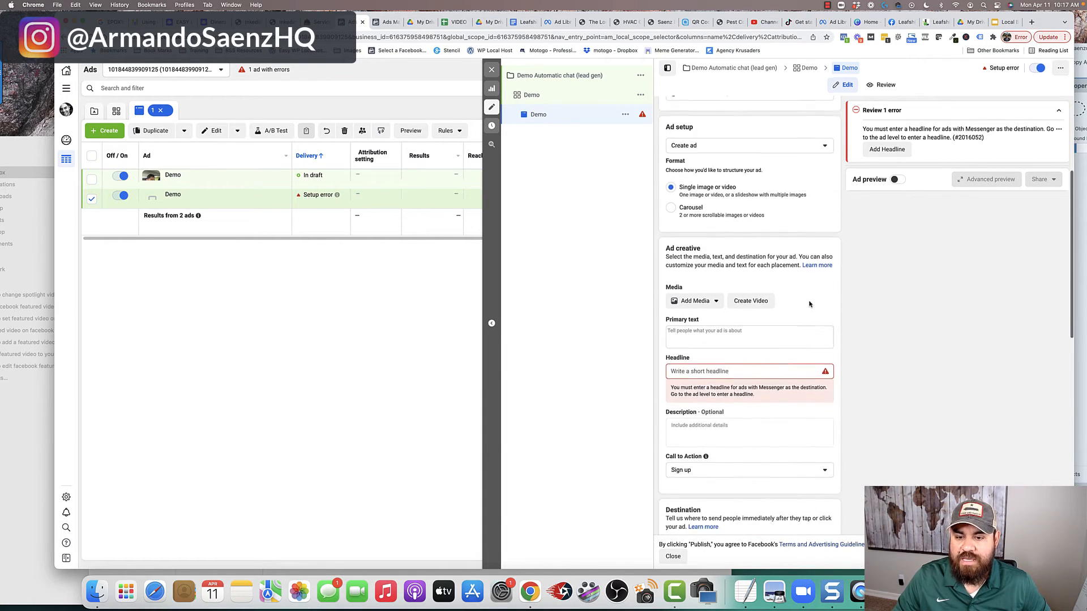
scroll(733, 170, down, 2)
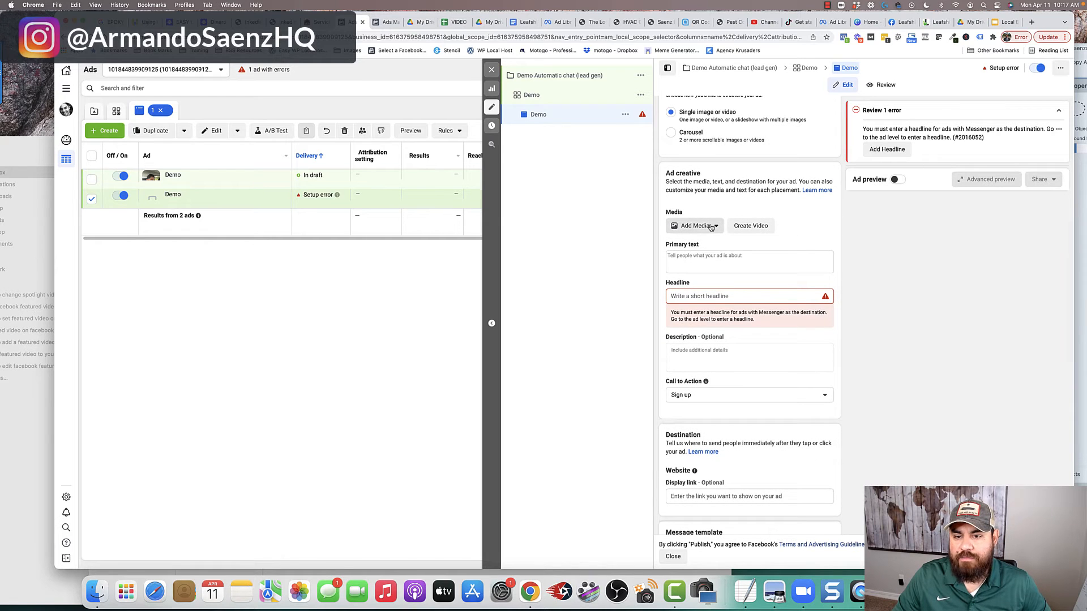
click(712, 227)
click(691, 249)
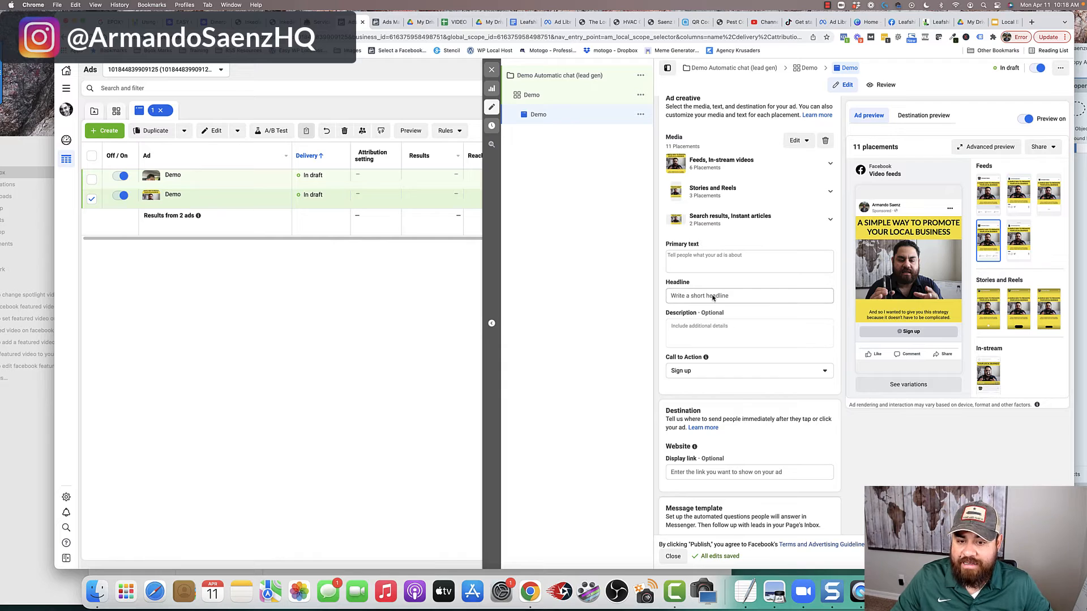
- Review the ad's call-to-action choices without changing the selection, and examine the message template options below
scroll(740, 316, down, 2)
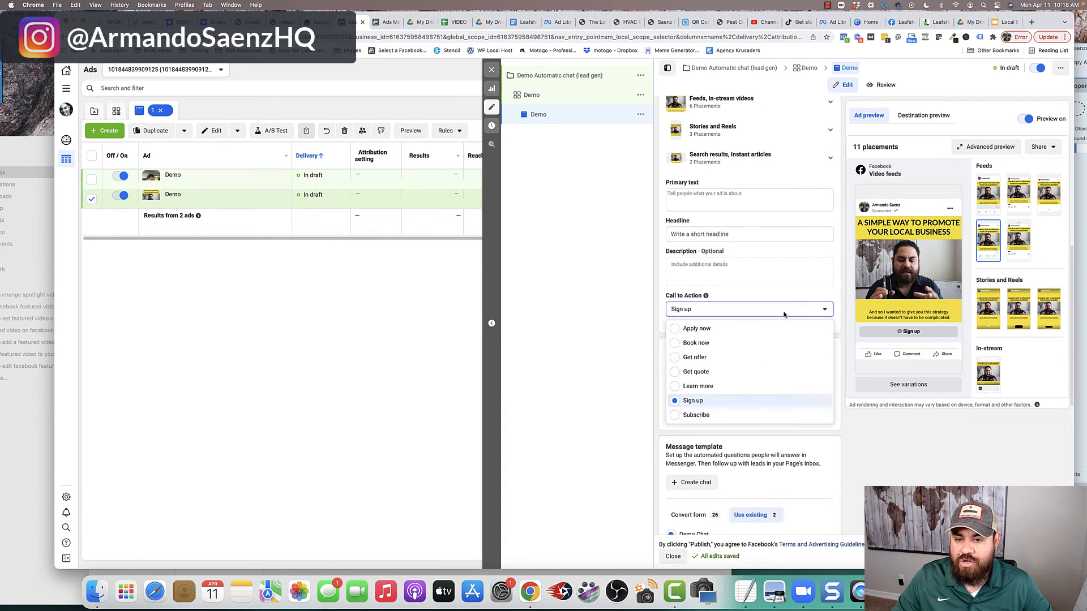
click(800, 313)
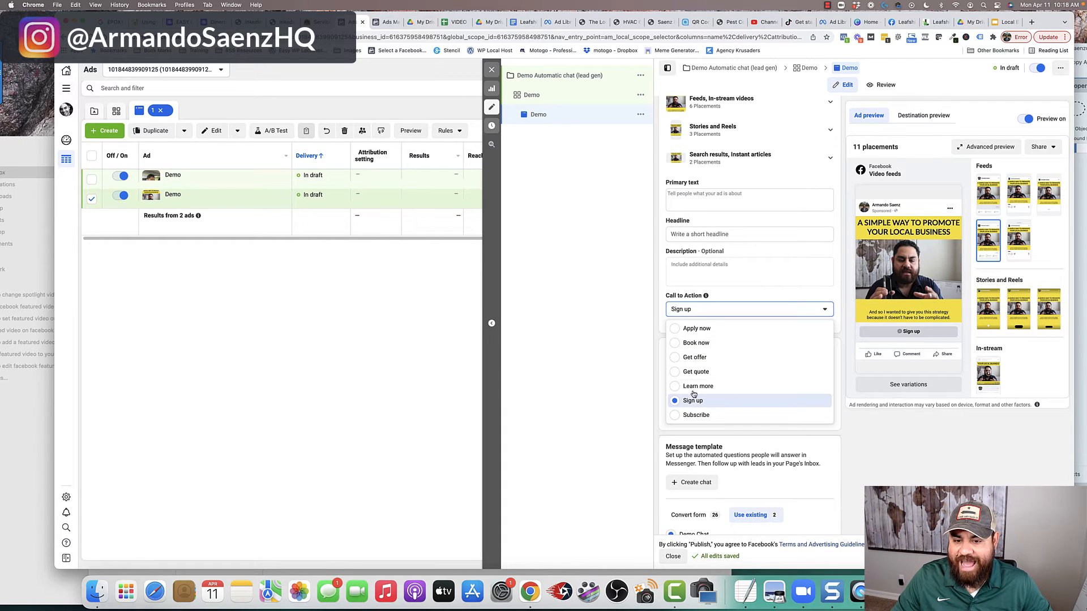
click(818, 294)
scroll(741, 327, down, 5)
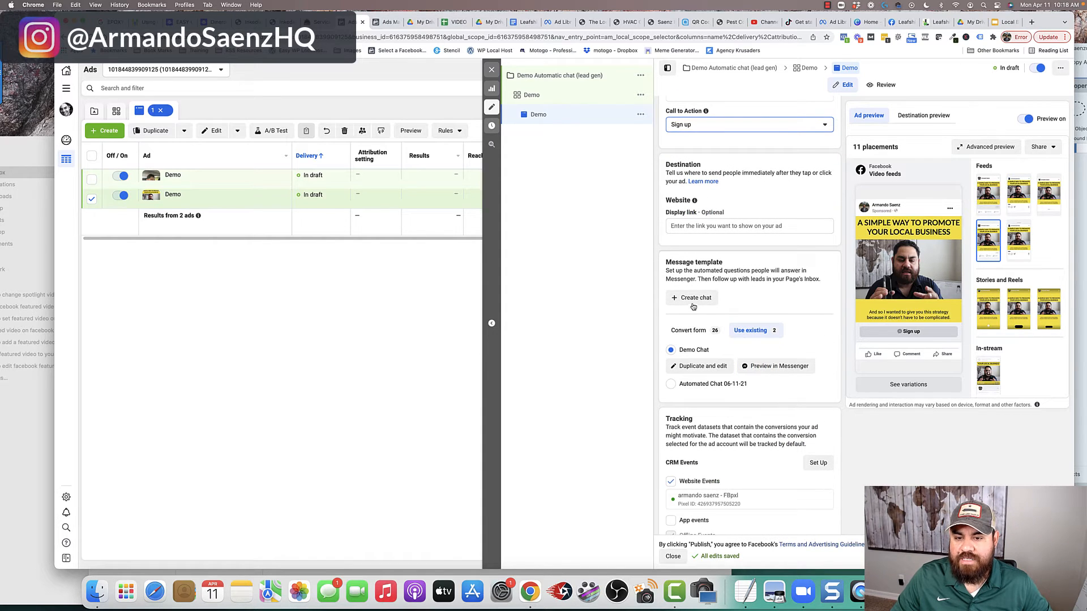
click(668, 264)
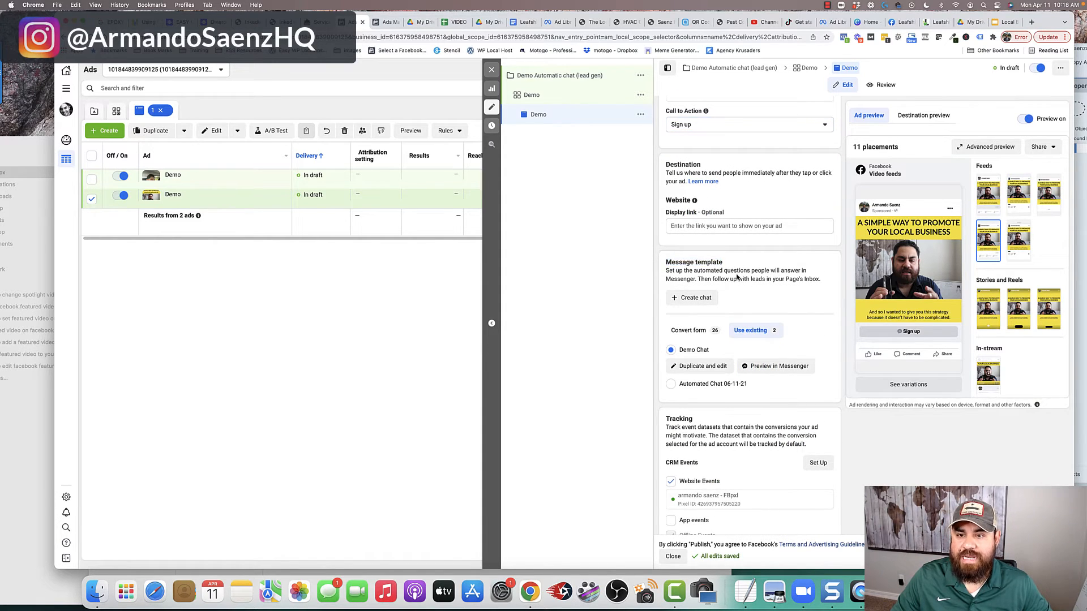
scroll(716, 368, down, 1)
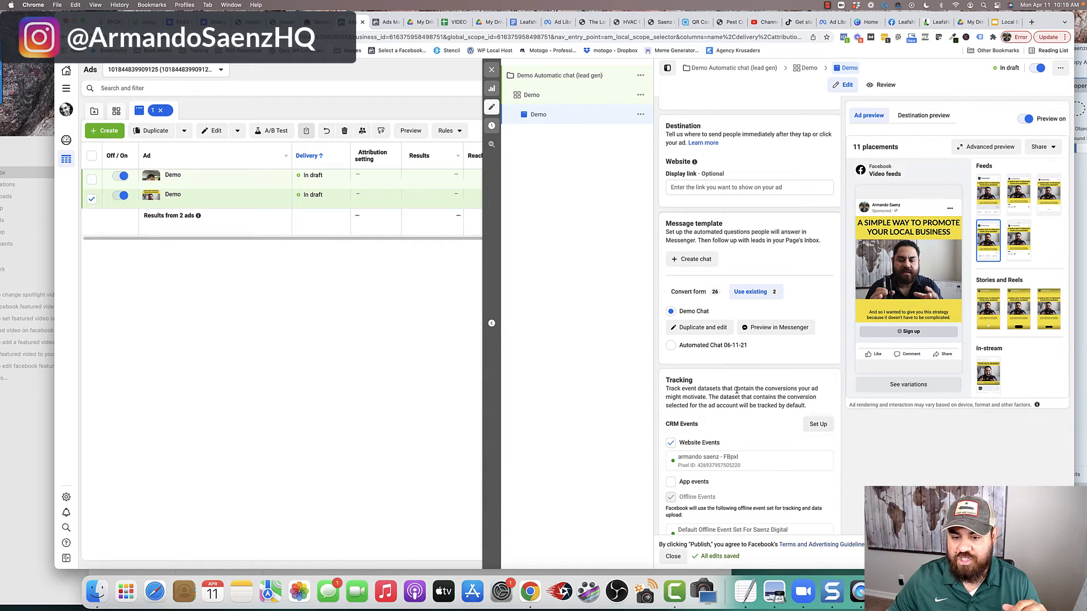
scroll(708, 339, down, 1)
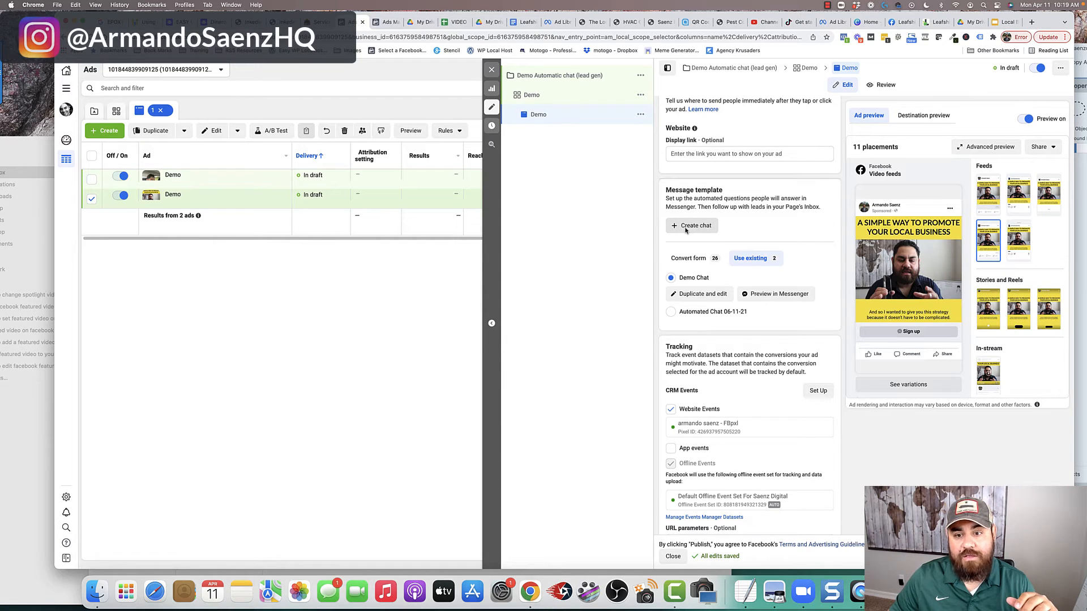
- Open a duplicate of the Demo Chat template for editing and review its advanced settings and welcome message
click(697, 295)
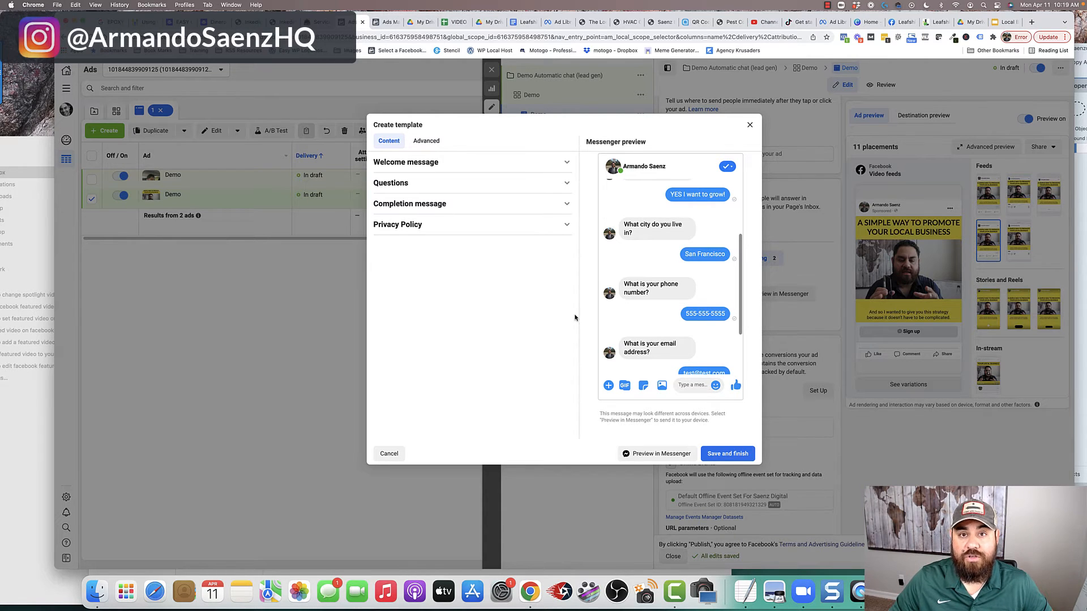
click(430, 145)
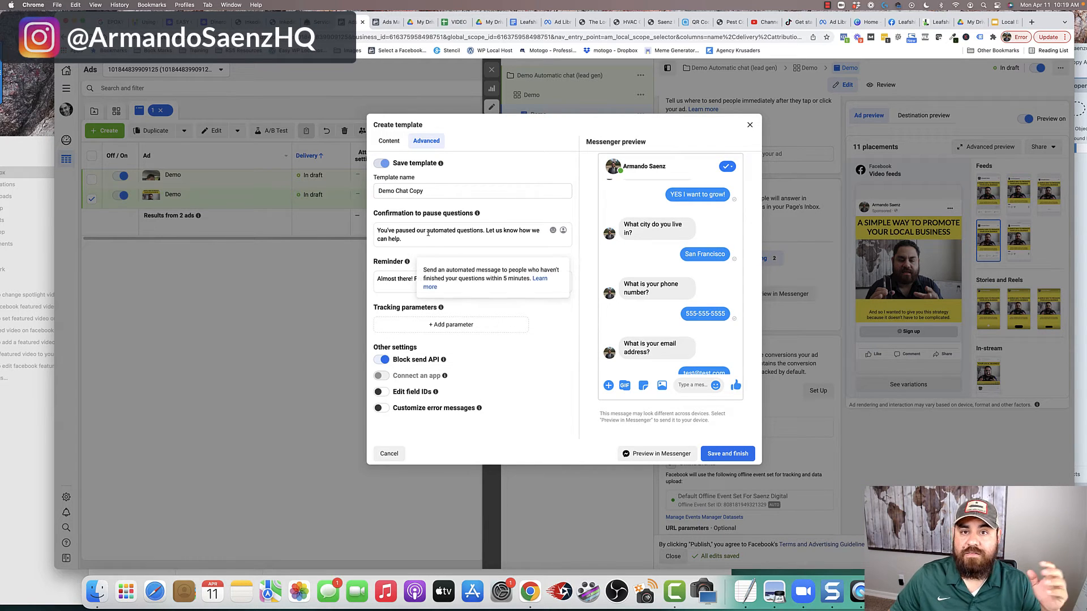
click(389, 142)
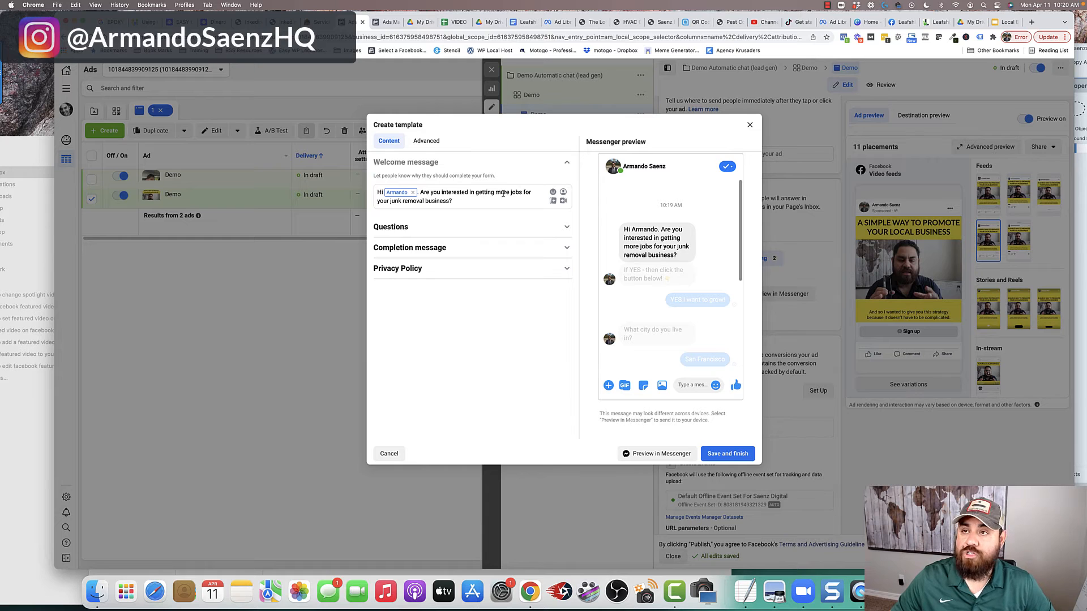
- Expand the template's Questions section and look through the custom, city, phone number and email questions
click(567, 228)
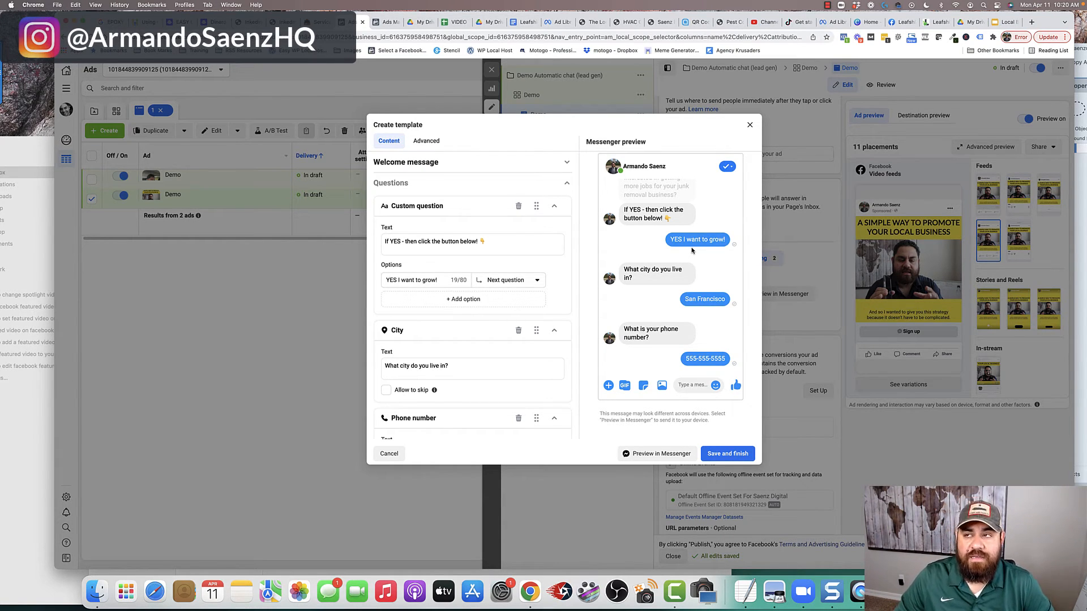
scroll(557, 286, down, 2)
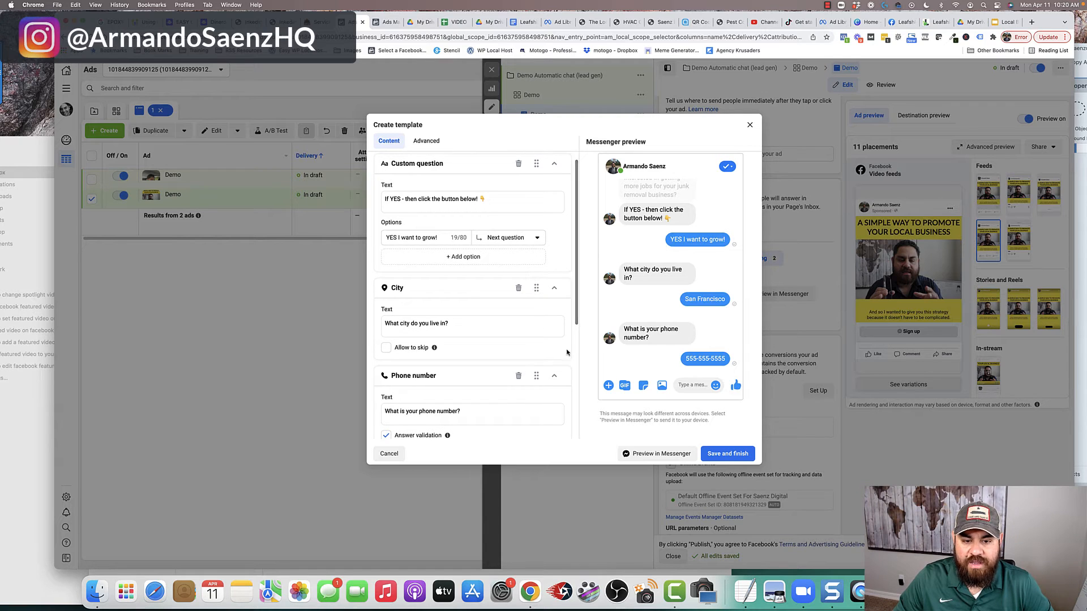
scroll(567, 352, down, 3)
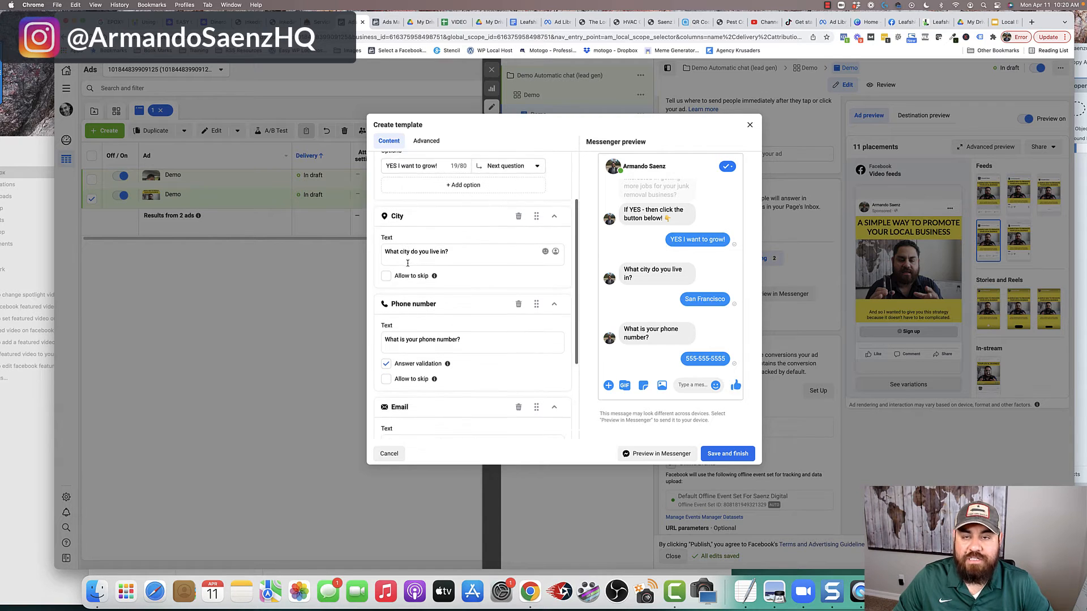
scroll(408, 264, down, 1)
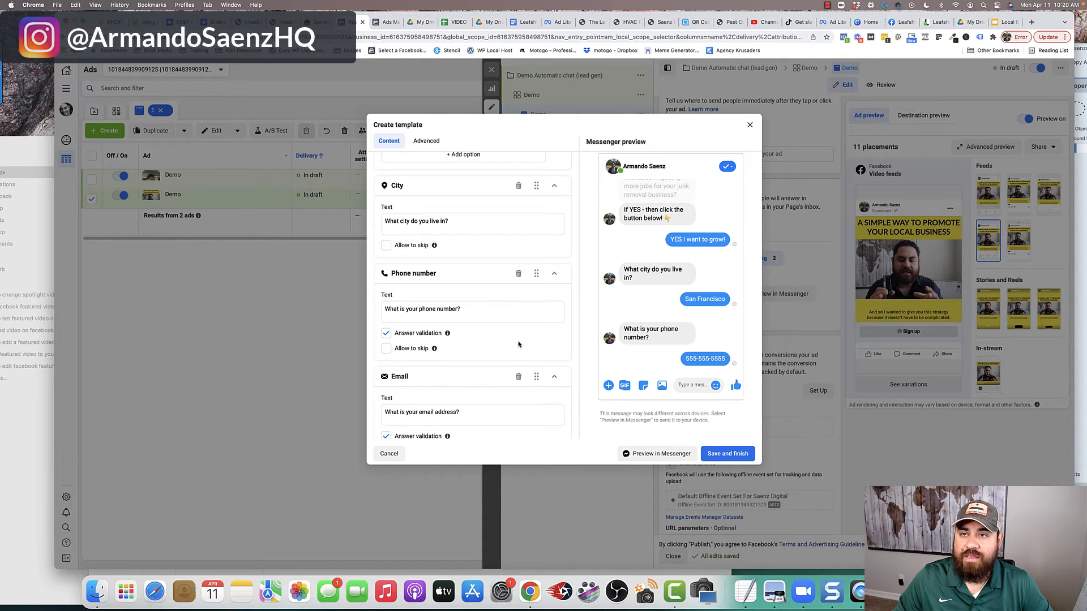
scroll(518, 344, down, 4)
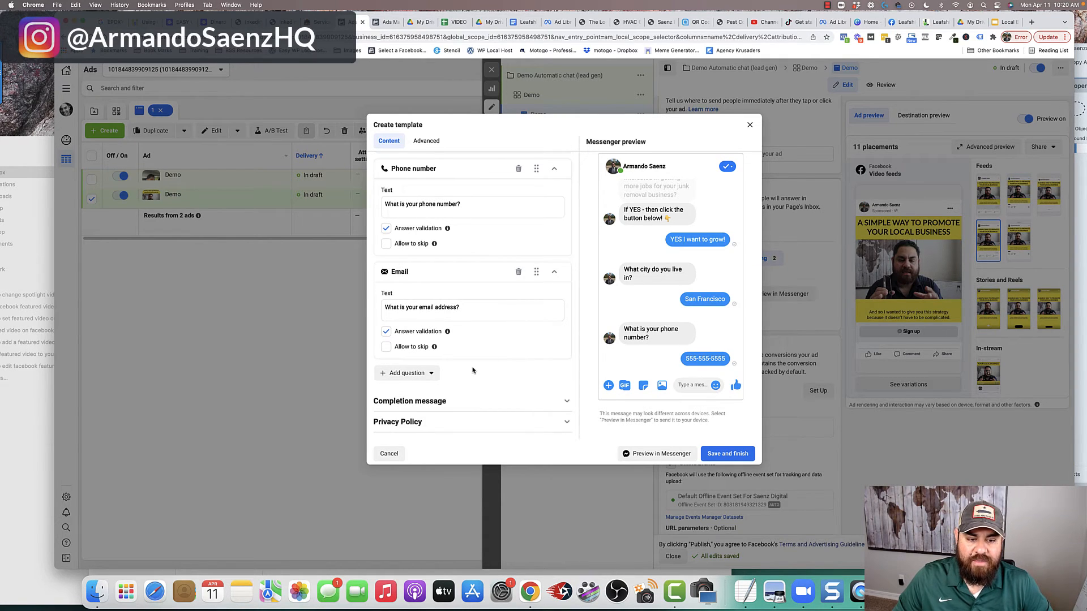
scroll(473, 371, up, 5)
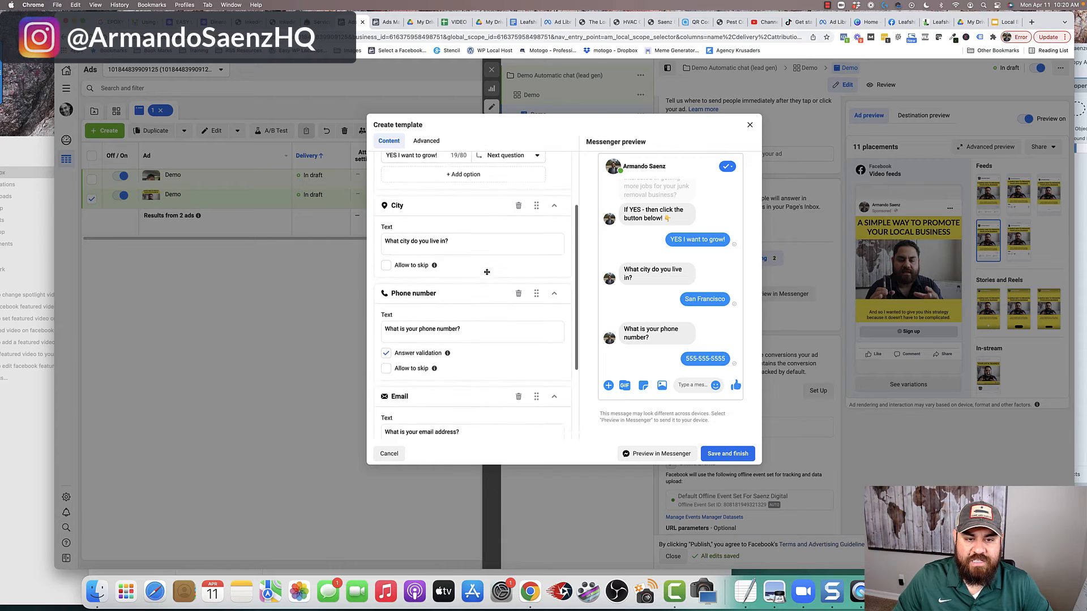
scroll(487, 271, down, 5)
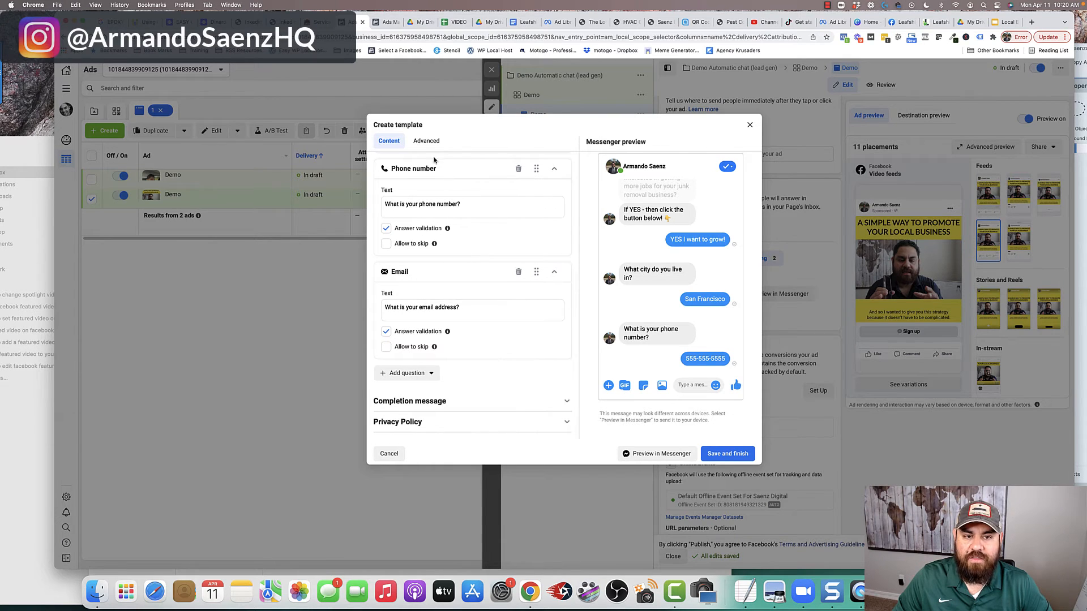
- Check the template's advanced reminder and pause settings again, and reread the list of automated questions
click(427, 141)
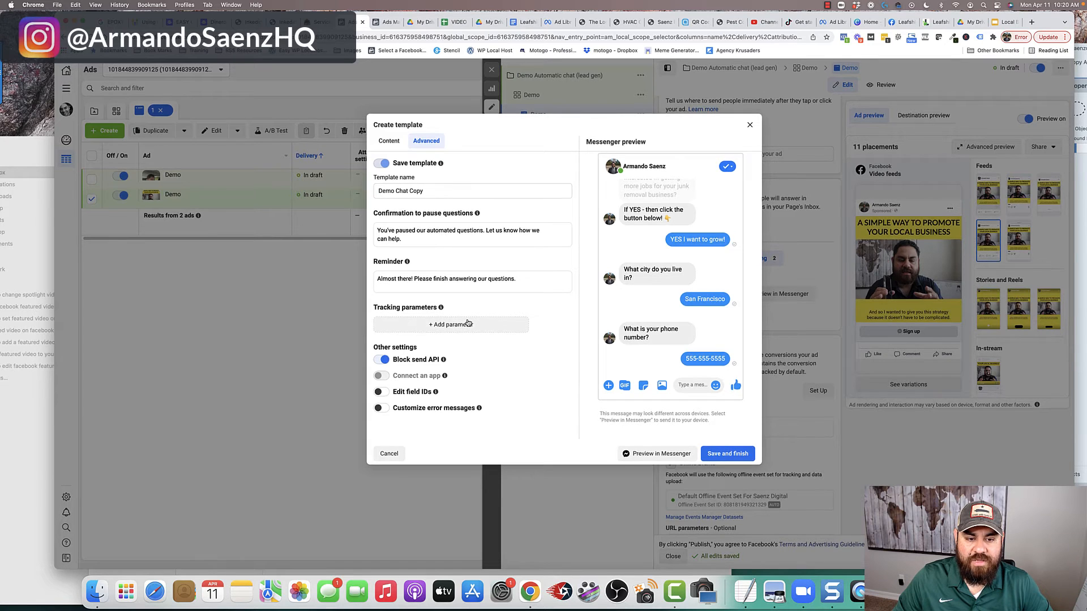
click(389, 142)
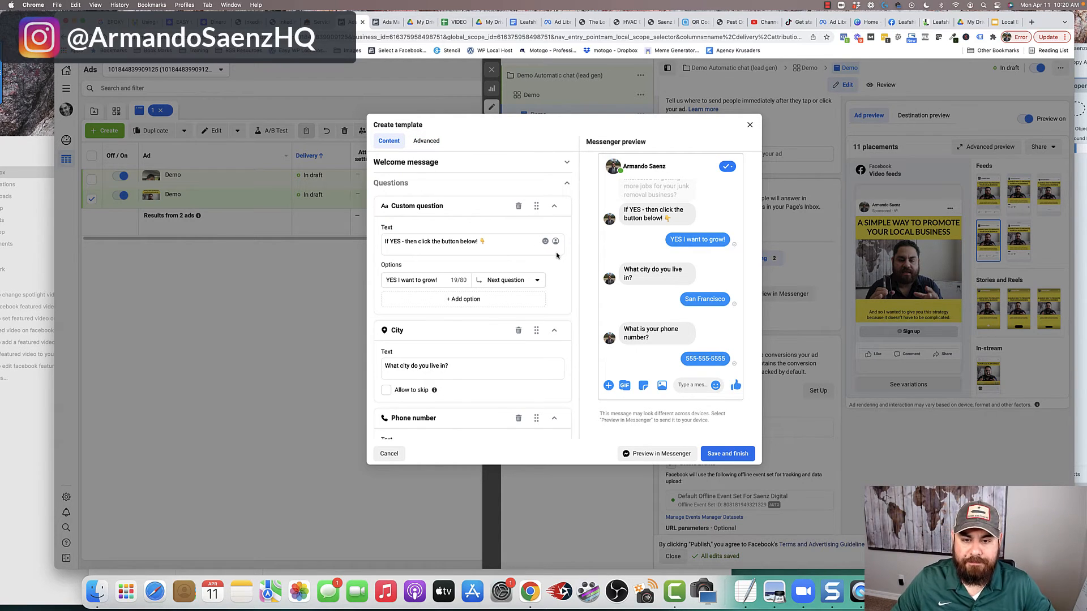
scroll(518, 332, down, 2)
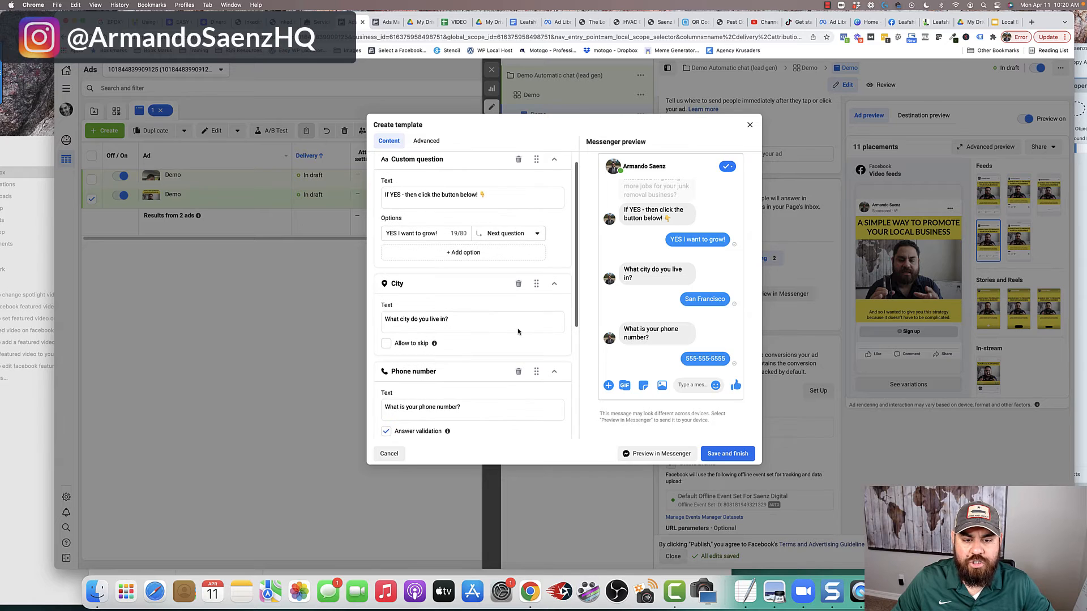
scroll(453, 366, down, 2)
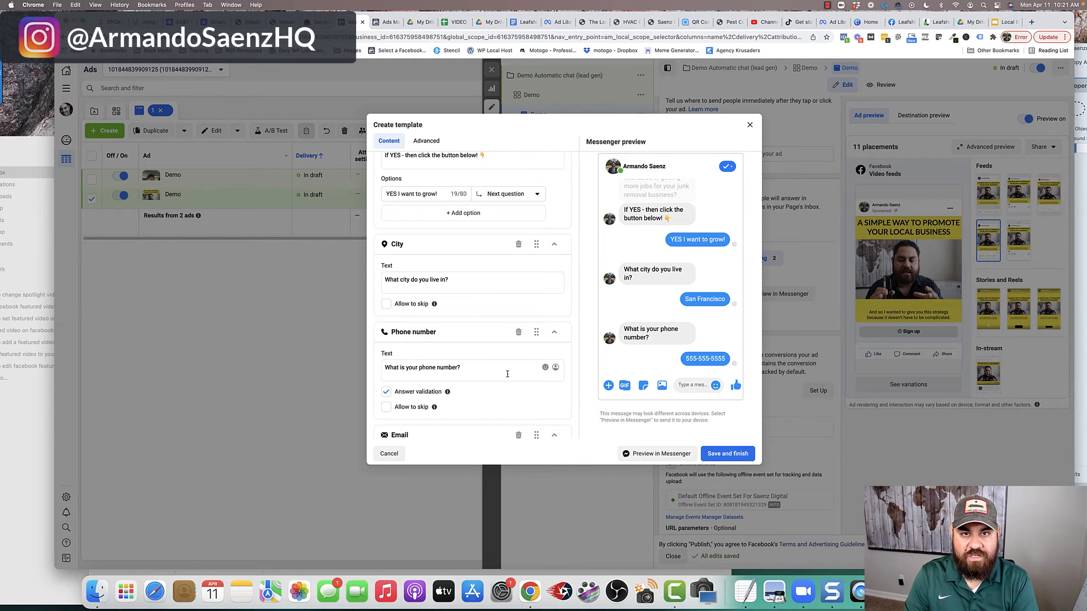
scroll(507, 374, down, 6)
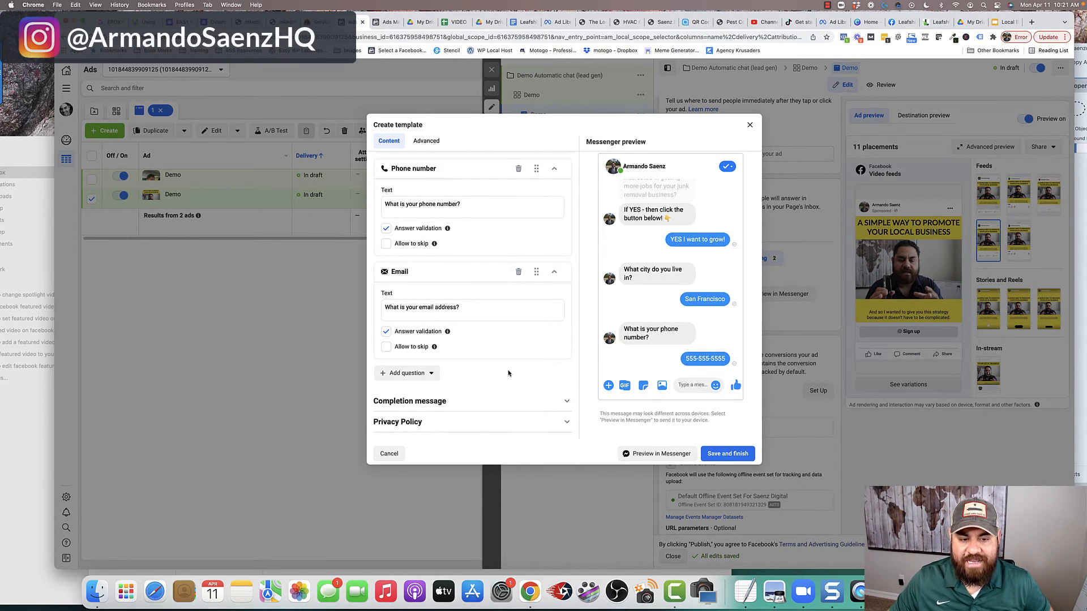
- View the template's completion message and privacy policy link, and close the template without saving
click(560, 406)
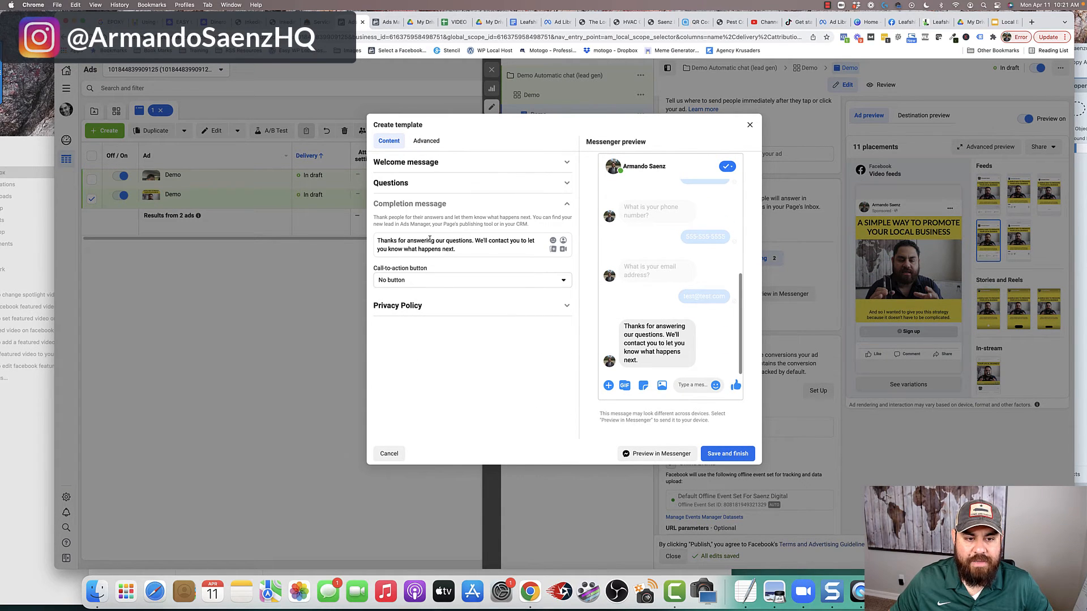
click(540, 308)
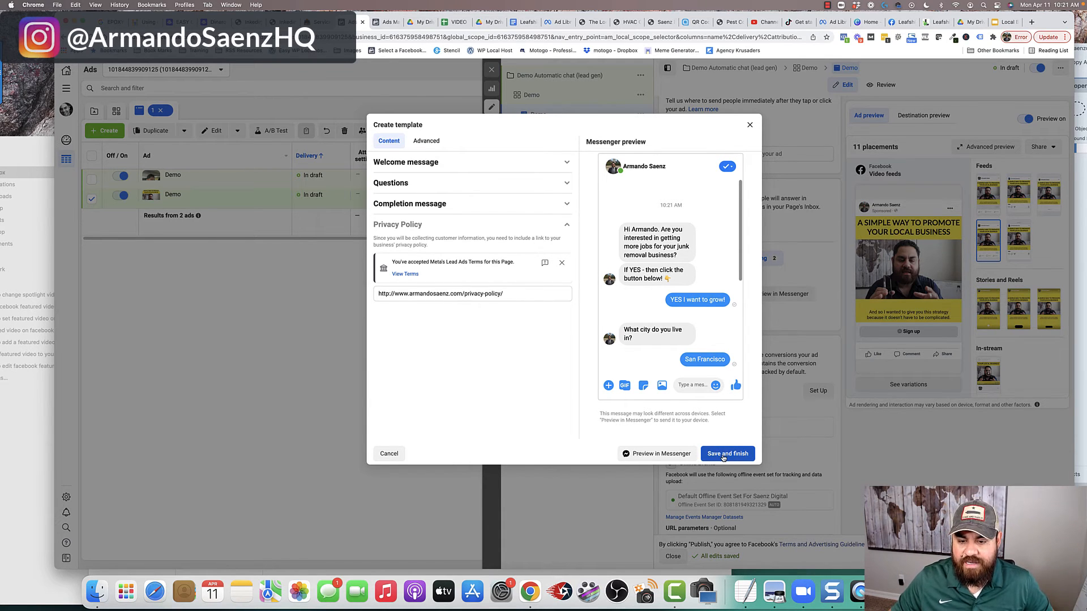
click(750, 126)
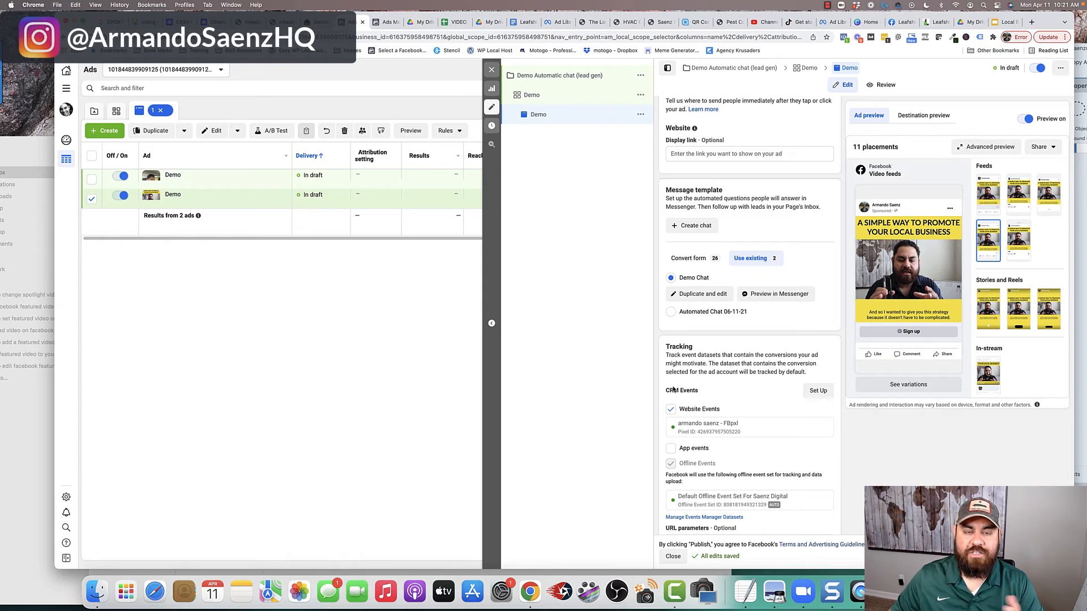
- Switch to the CRM and open the Facebook Form Fields Mapping list in the integration settings
click(319, 23)
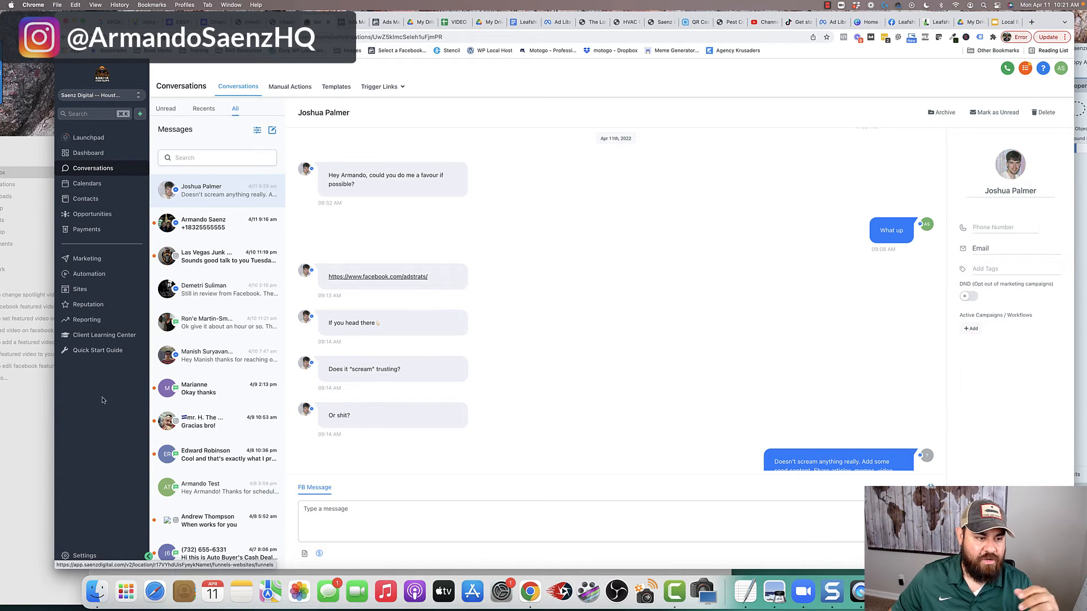
click(84, 557)
click(83, 404)
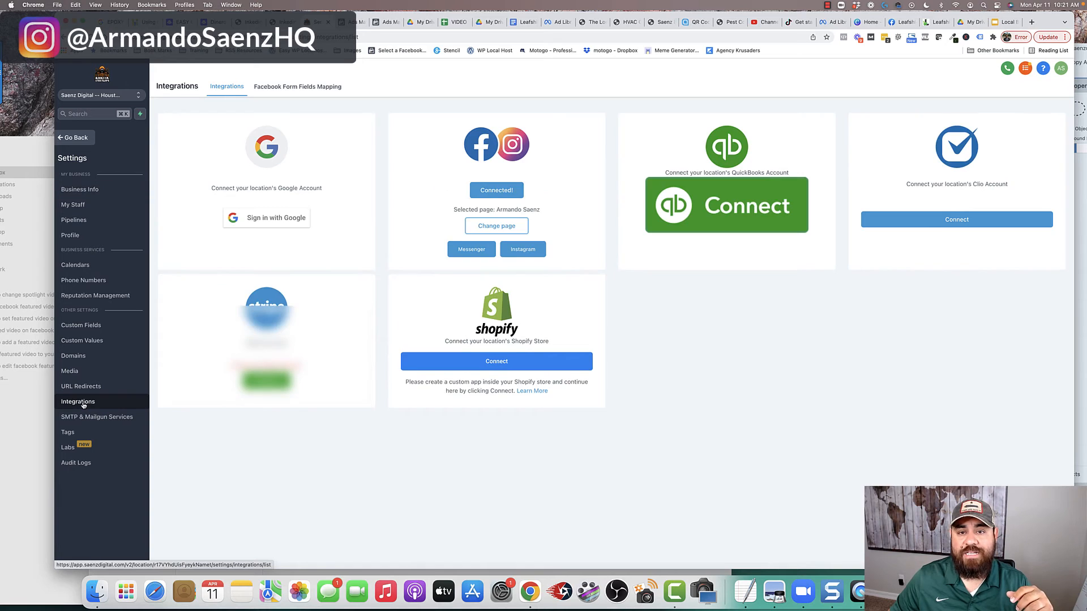
click(298, 92)
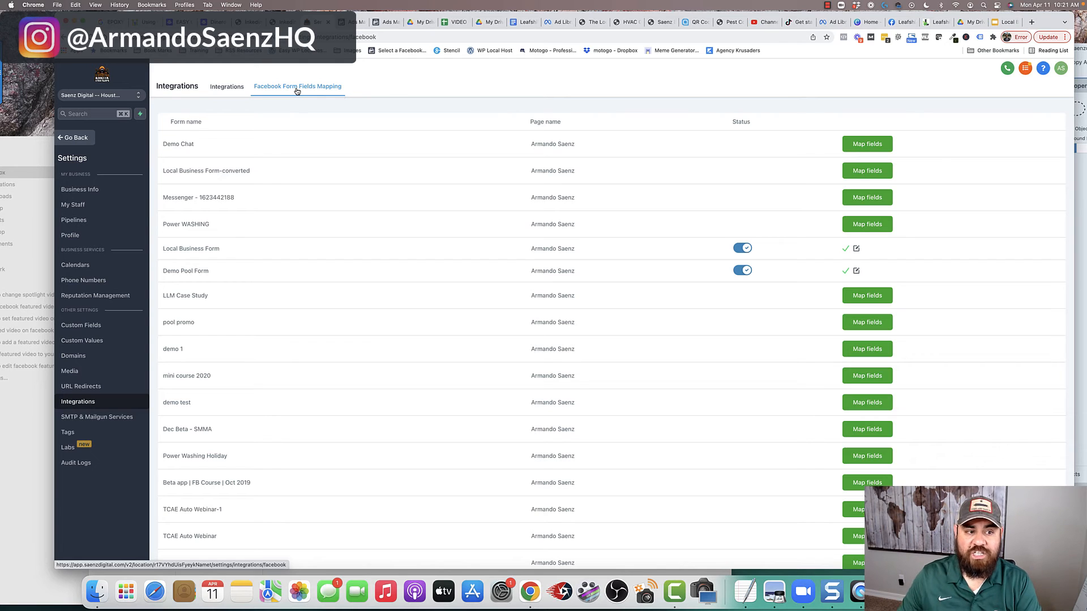
- Compare the Demo Chat entry in the form list with the message template selected in Ads Manager, and return to the CRM
mouse_move(164, 148)
mouse_down()
mouse_move(193, 145)
mouse_move(164, 145)
mouse_up()
click(181, 145)
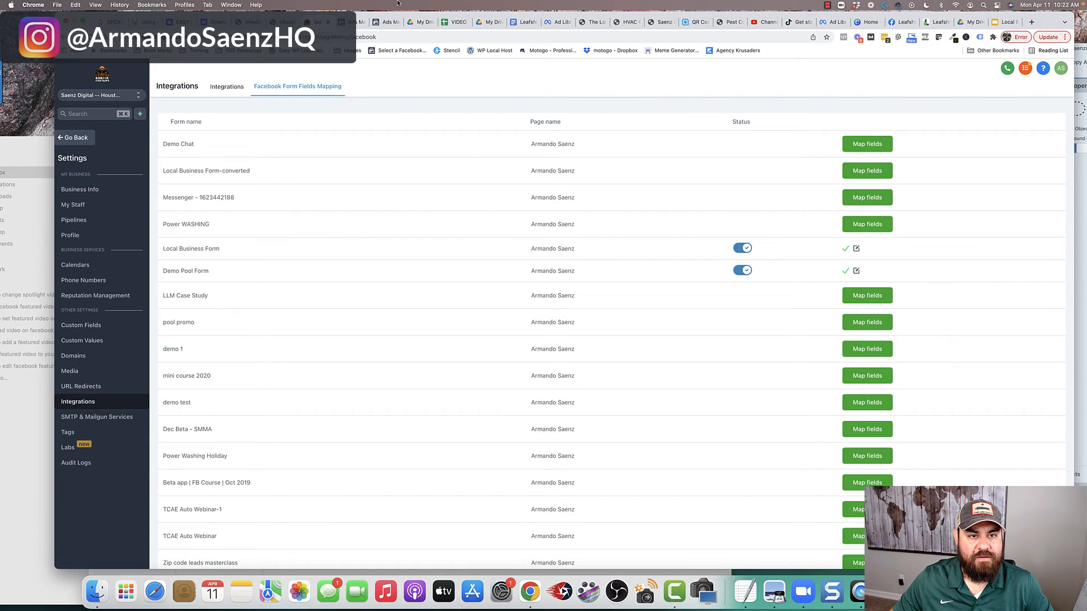
click(375, 25)
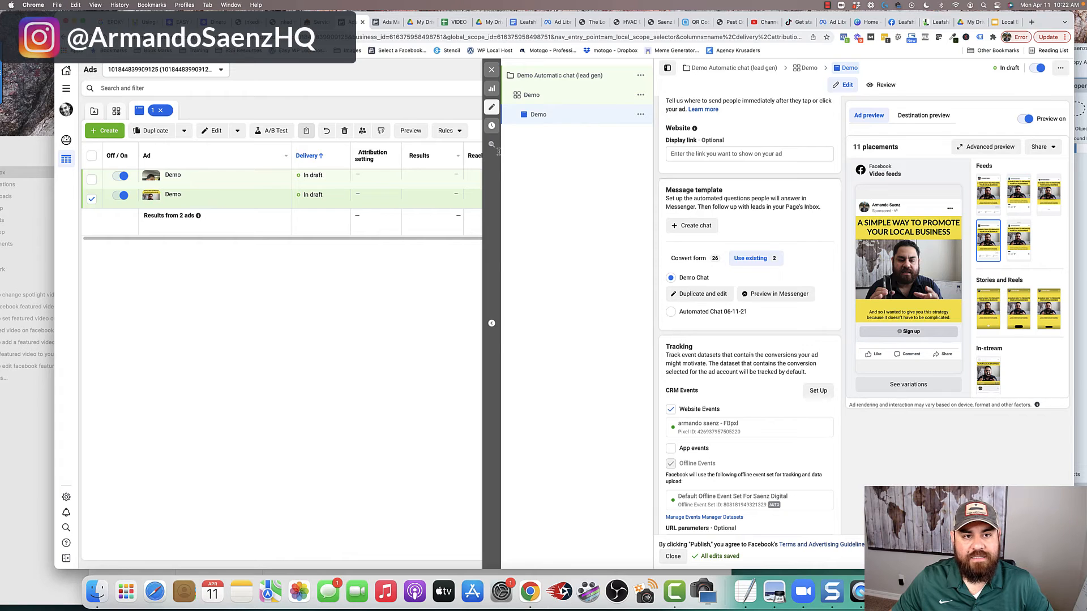
click(316, 23)
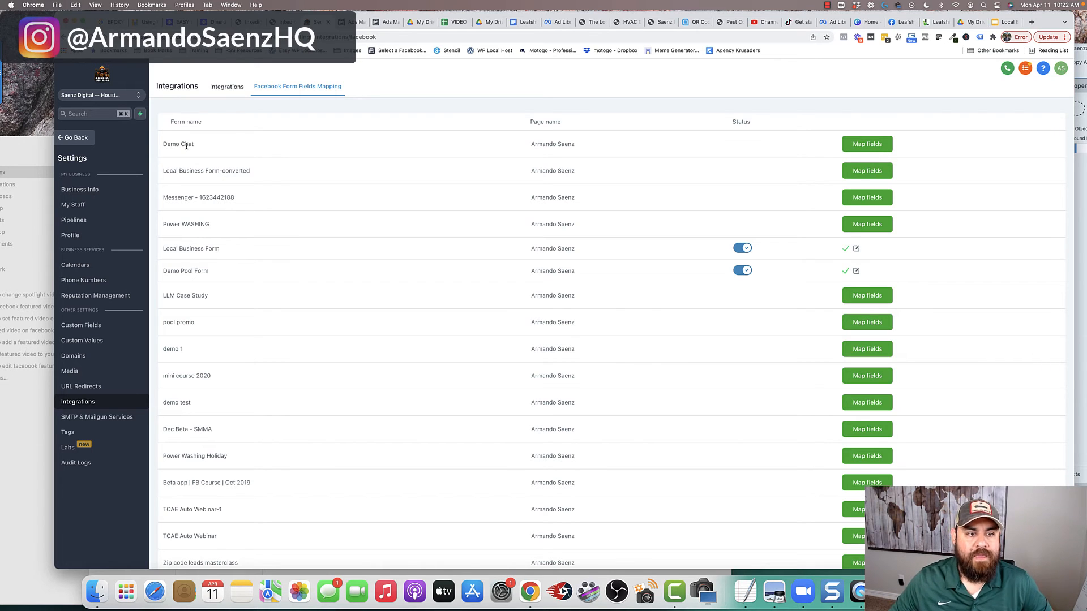
- Open the field mapping for the Demo Chat form and review its form fields and the options for Inbox URL
click(868, 147)
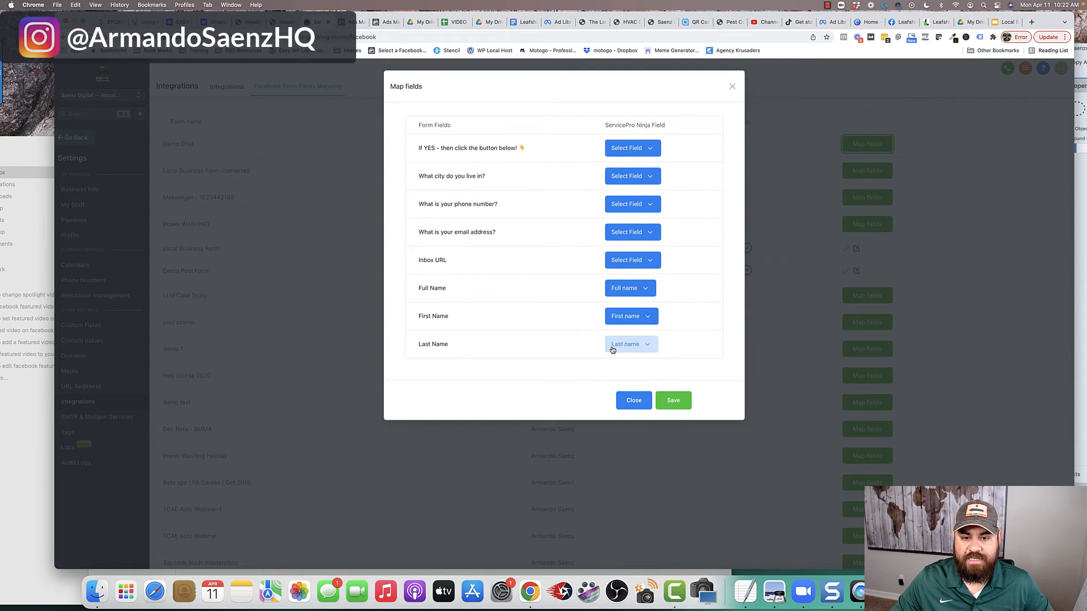
scroll(516, 322, down, 1)
scroll(516, 321, down, 1)
scroll(626, 343, up, 1)
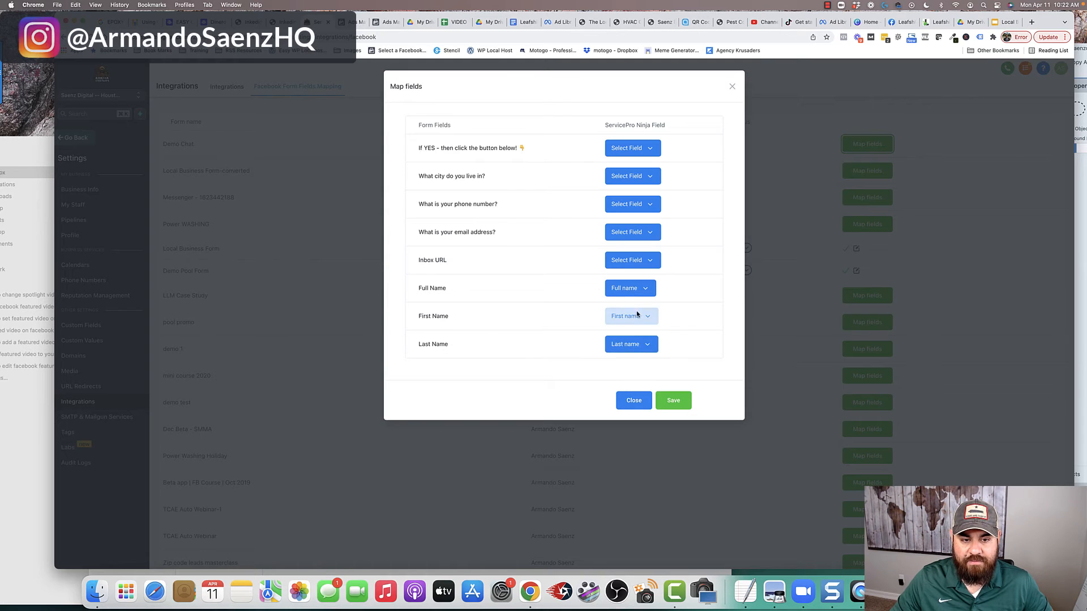
click(645, 262)
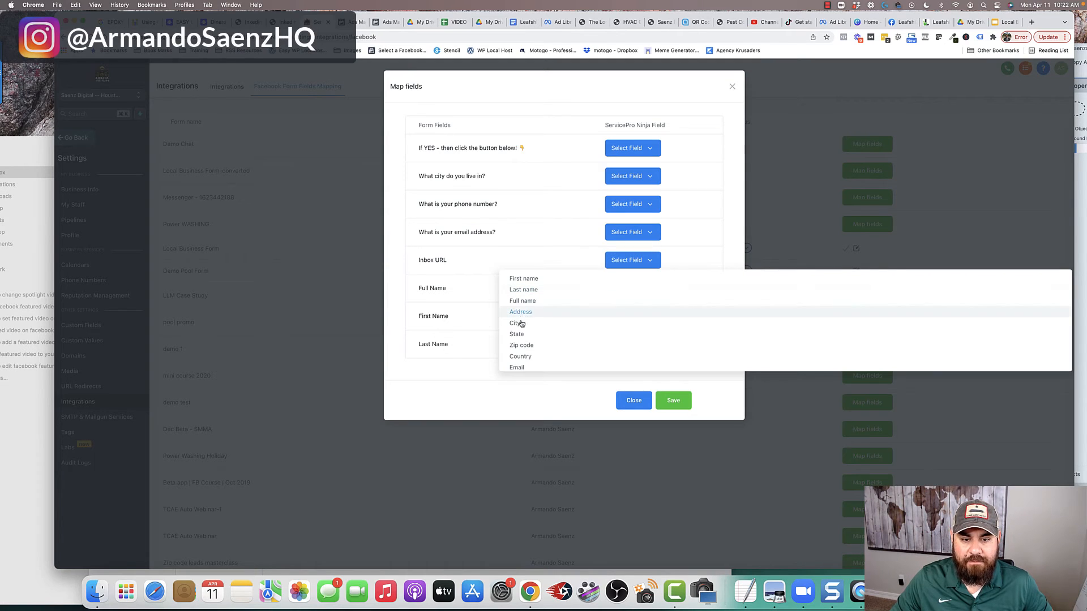
click(538, 235)
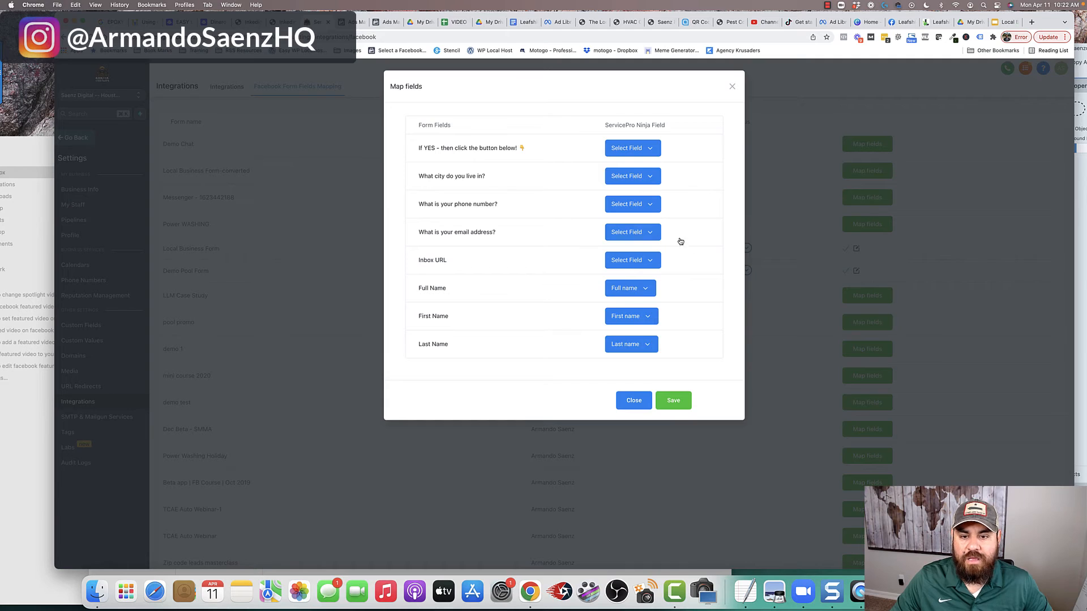
- Map the email address question to Address, the phone number question to Phone, and the city question to City
click(650, 233)
click(521, 284)
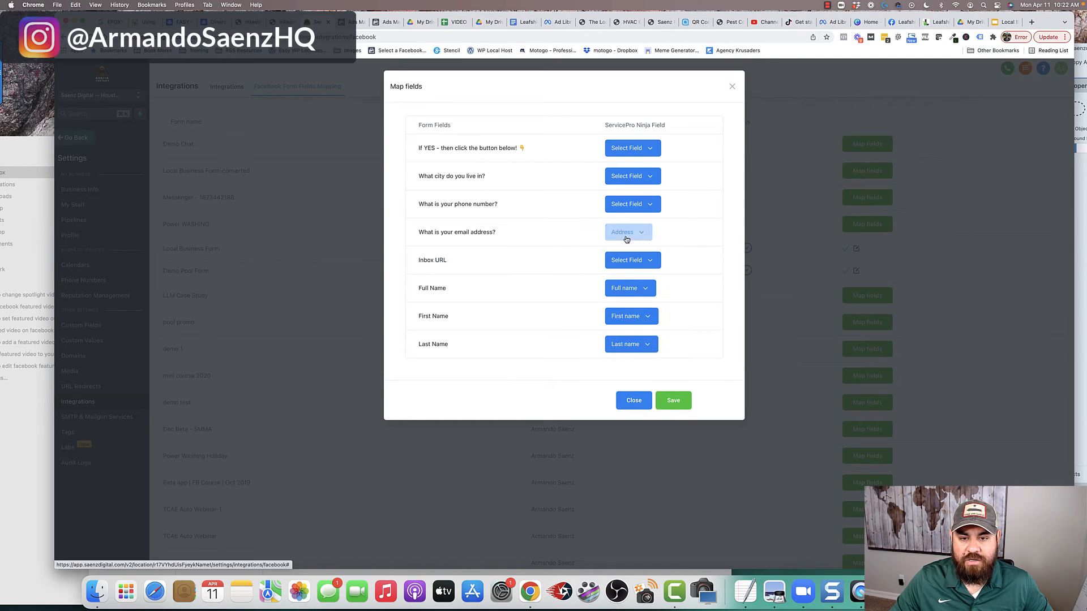
click(651, 208)
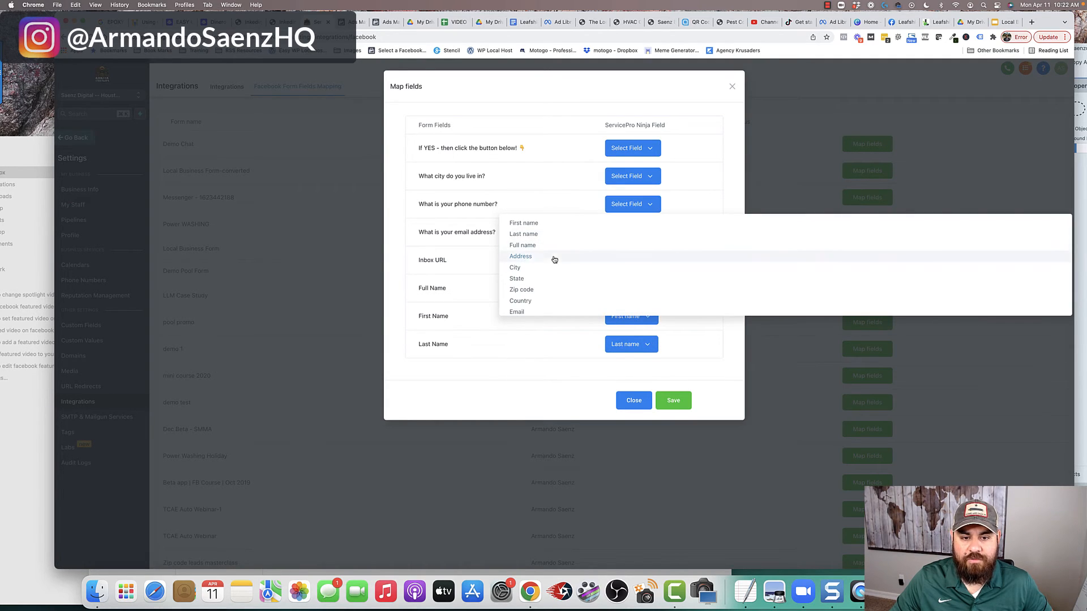
scroll(527, 289, down, 3)
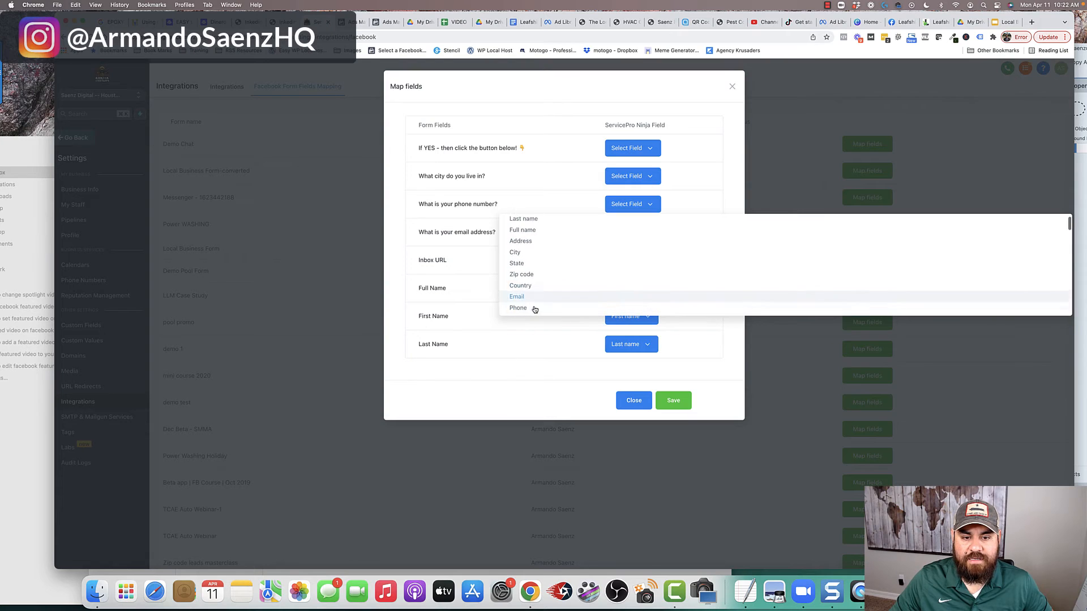
click(527, 290)
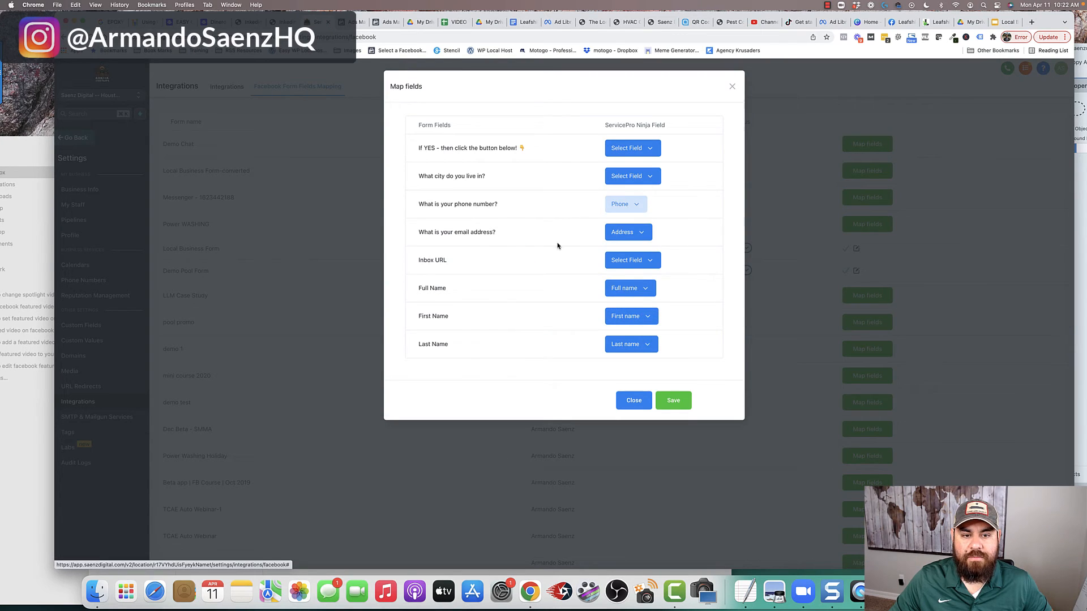
click(634, 176)
click(532, 240)
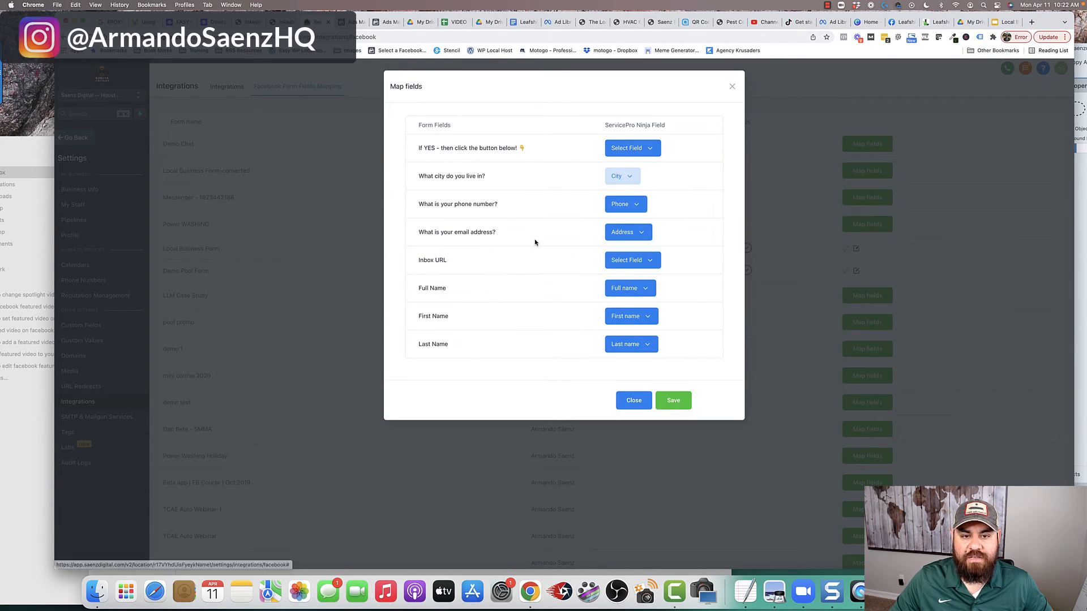
- Look through the available fields for the "If YES" question, leave it unmapped, and save the Demo Chat field mapping
click(629, 149)
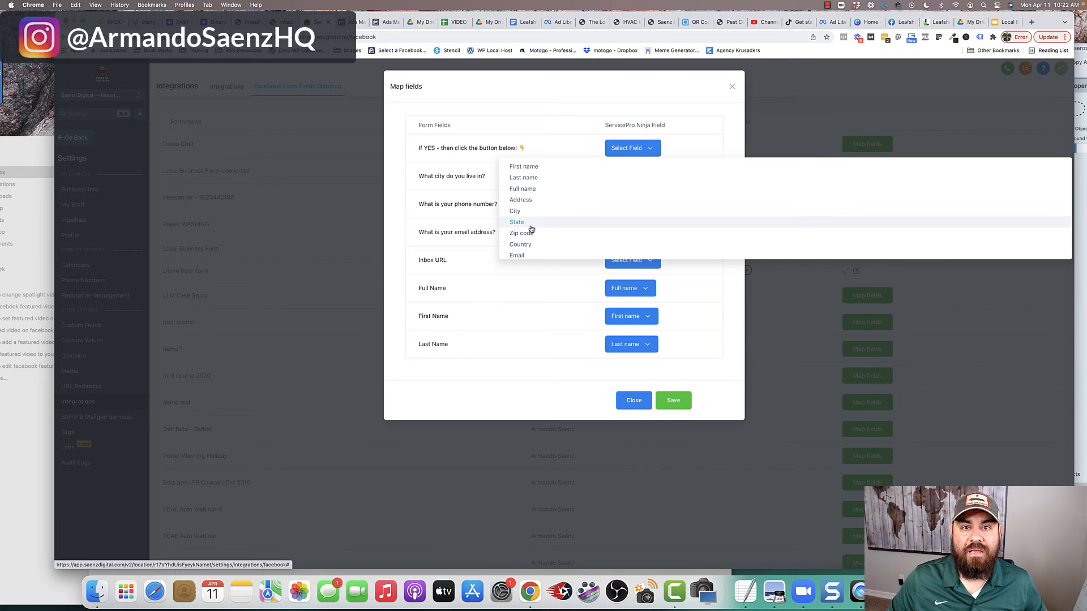
scroll(533, 229, down, 3)
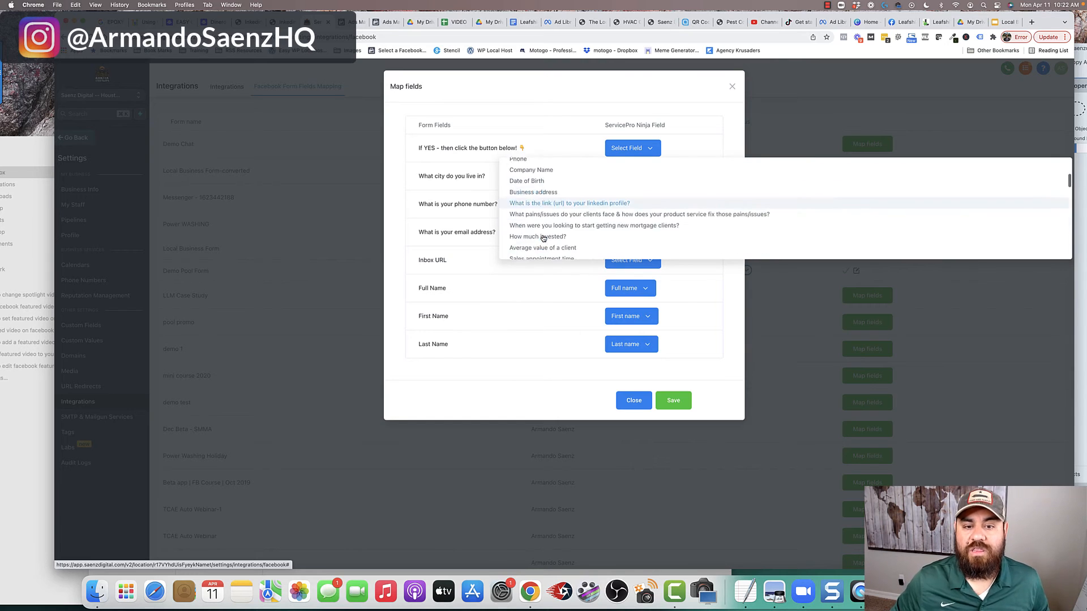
scroll(542, 238, down, 3)
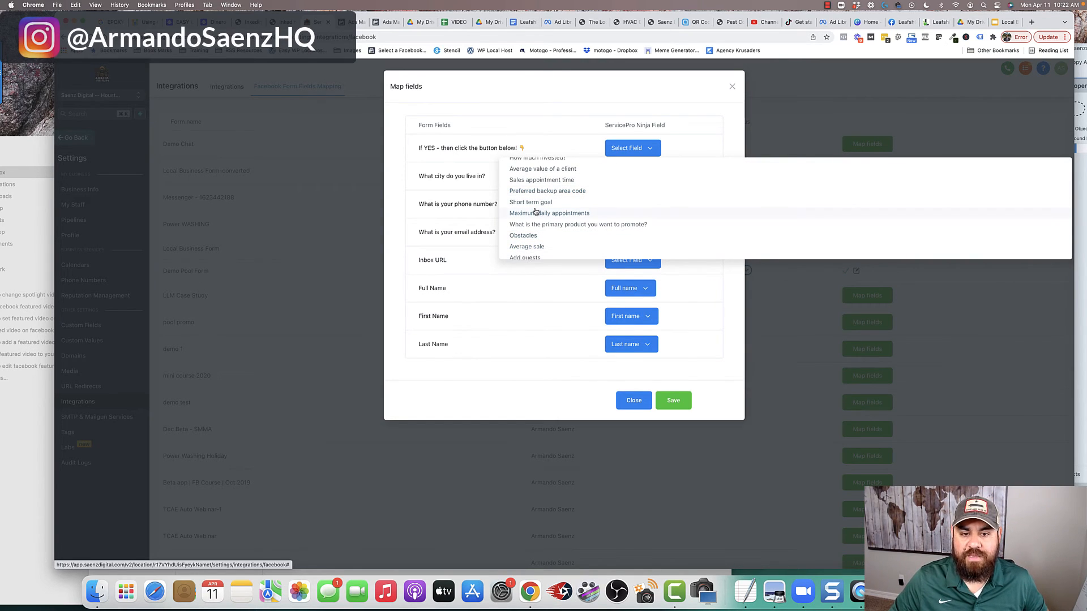
scroll(532, 212, down, 2)
scroll(533, 212, up, 10)
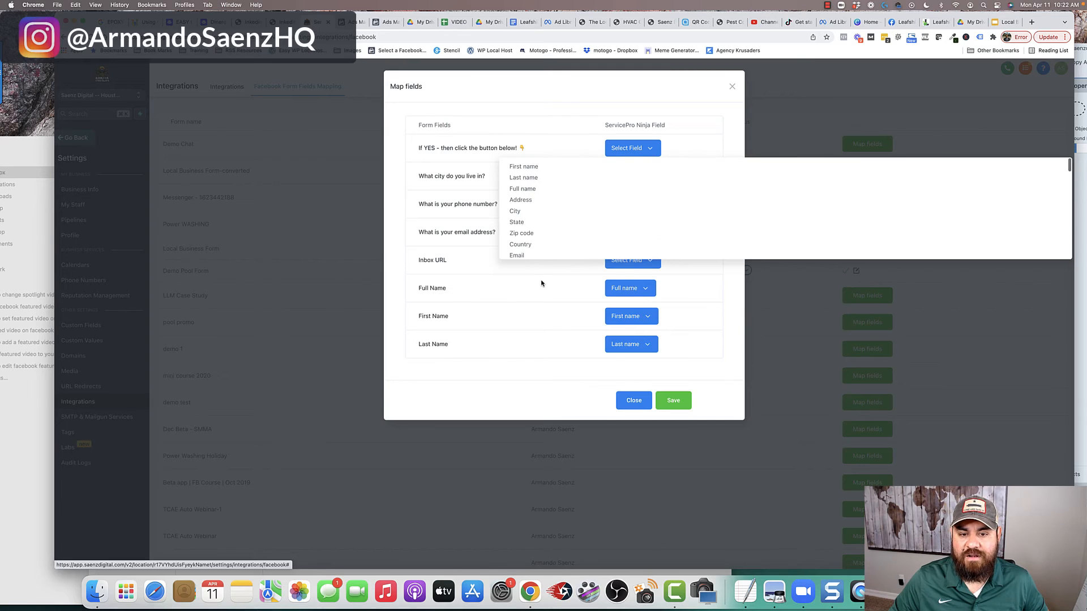
click(541, 283)
click(673, 400)
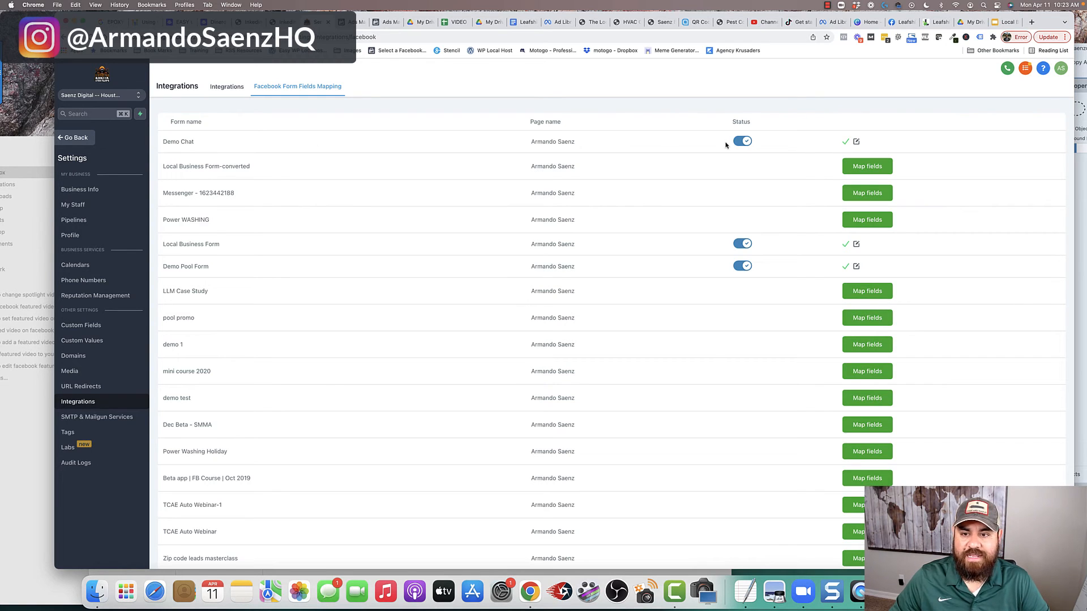
- View the custom fields settings and the option for adding a new Text field
click(84, 328)
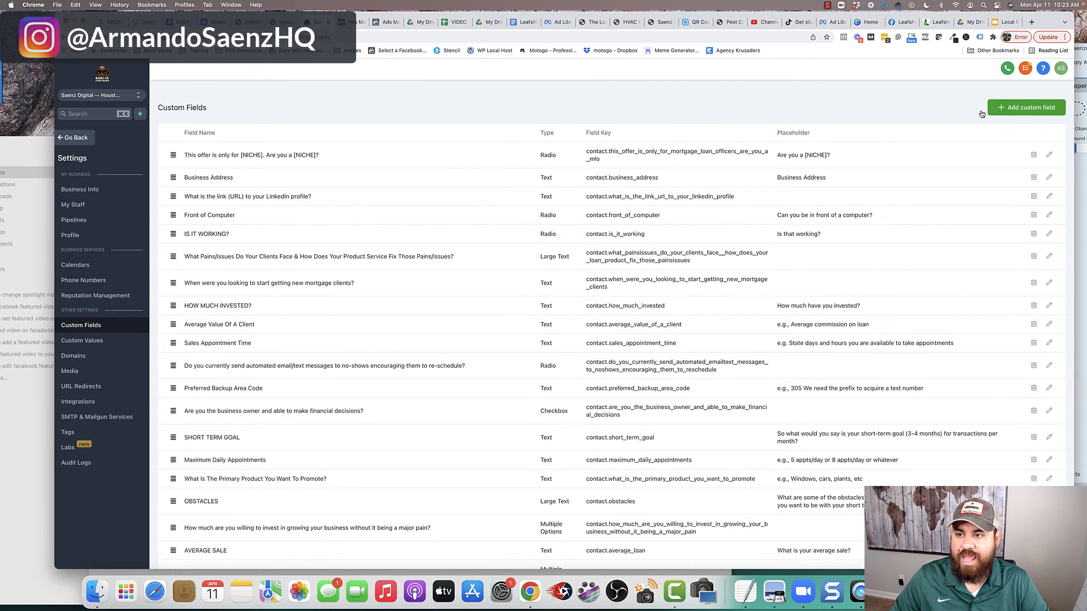
click(1026, 108)
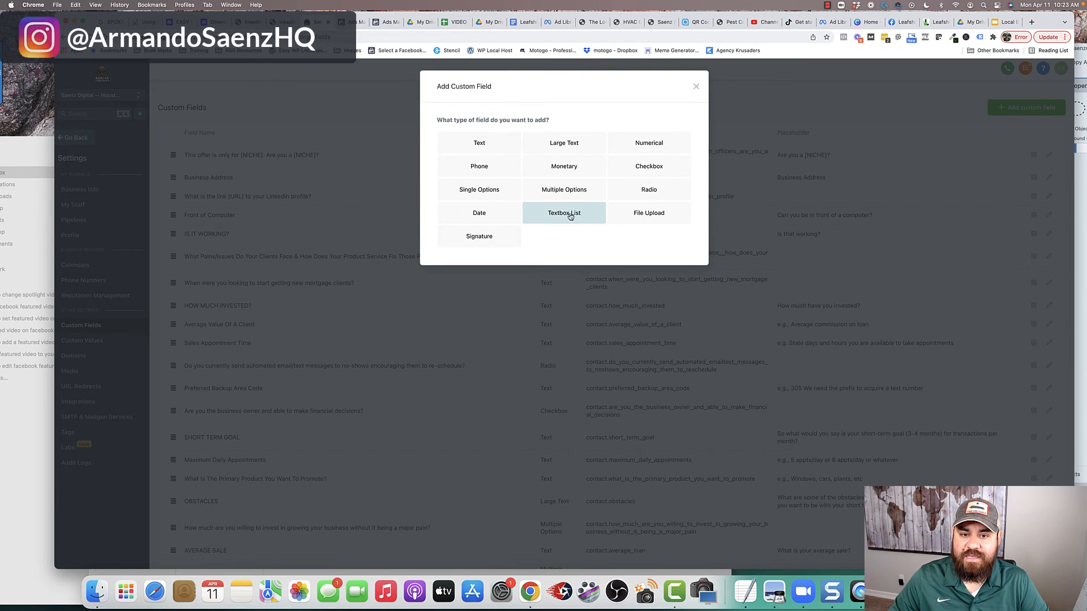
click(492, 148)
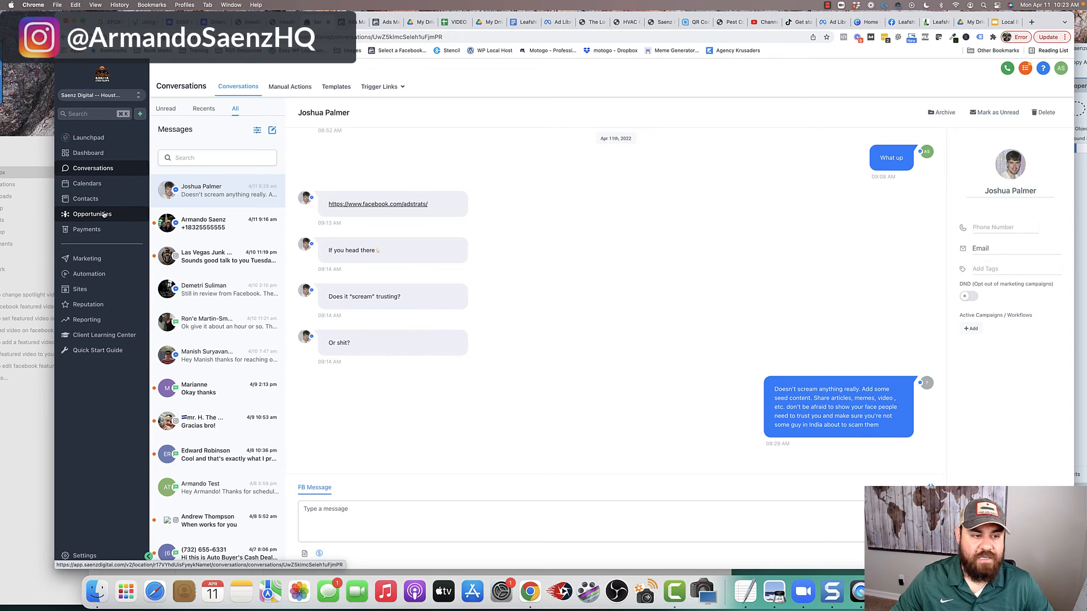
- Create a new automation workflow named "messenger ads leads"
click(80, 275)
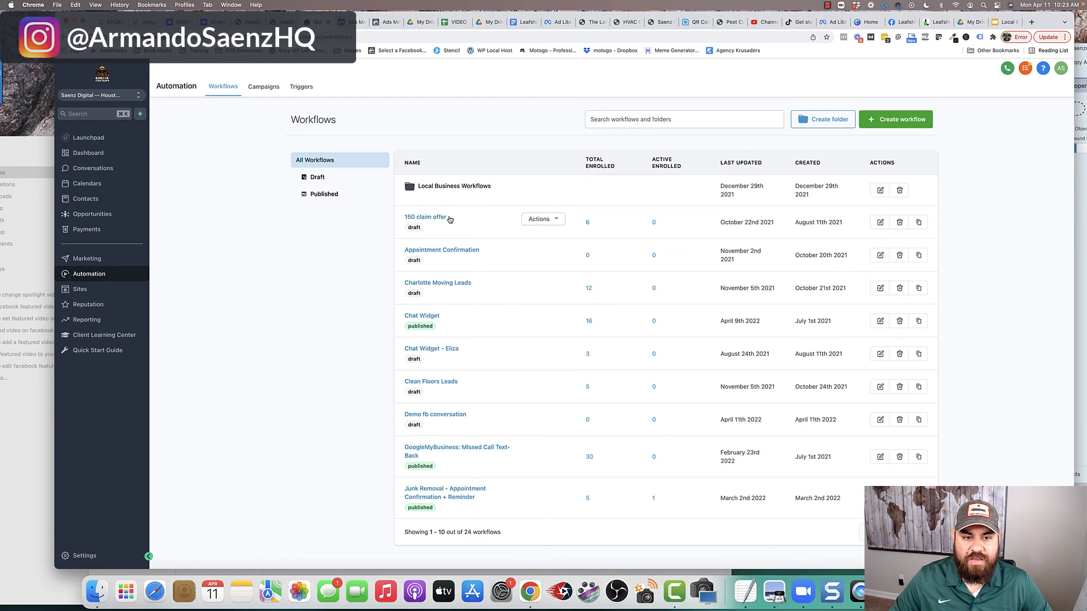
click(887, 121)
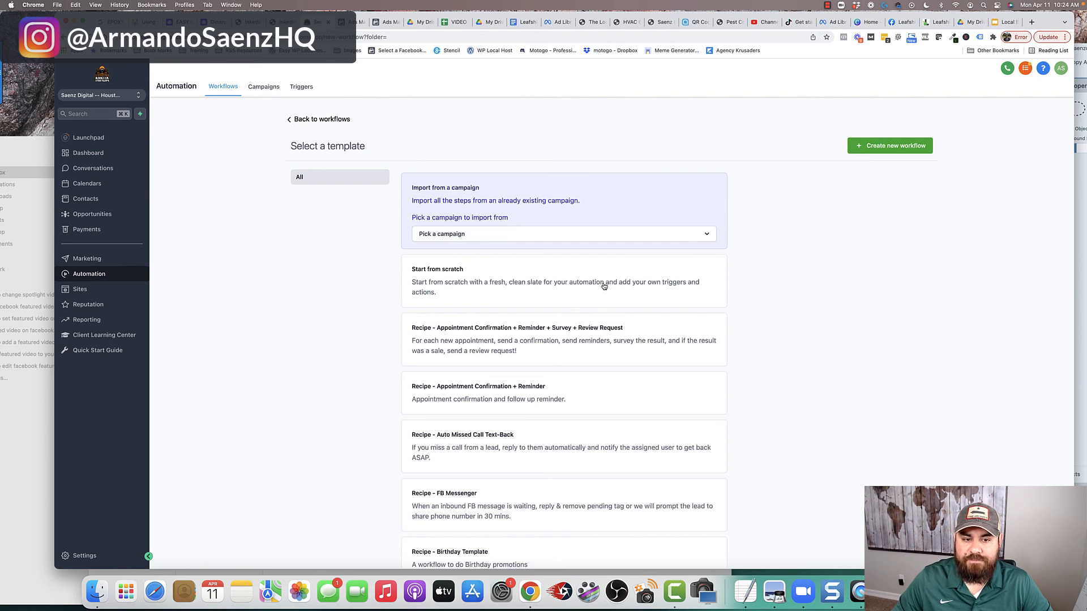
click(868, 148)
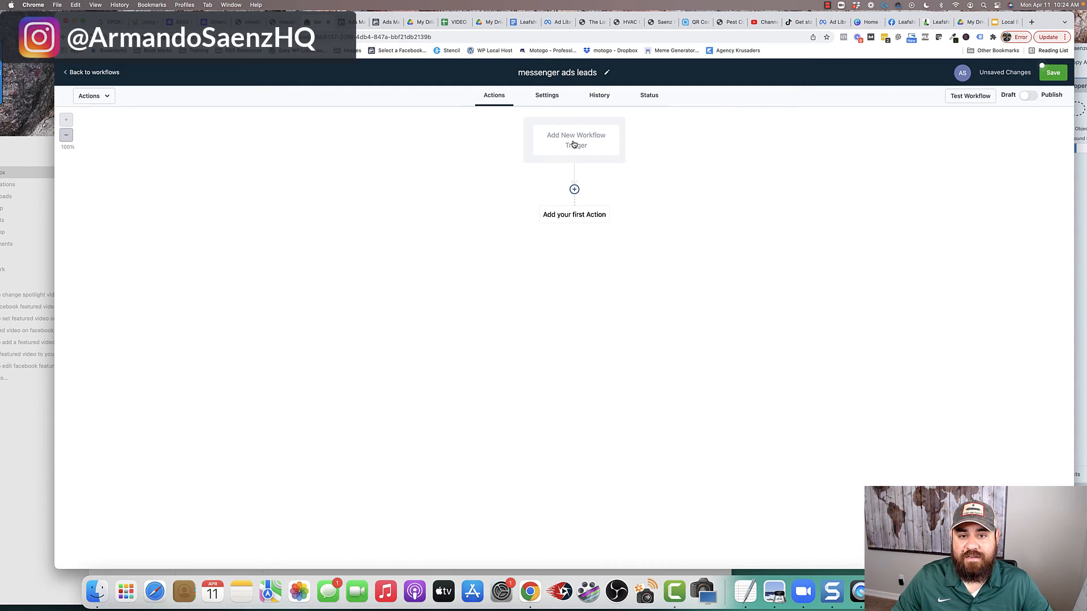
- Add a new workflow trigger and name it "lead gen messenger"
click(574, 145)
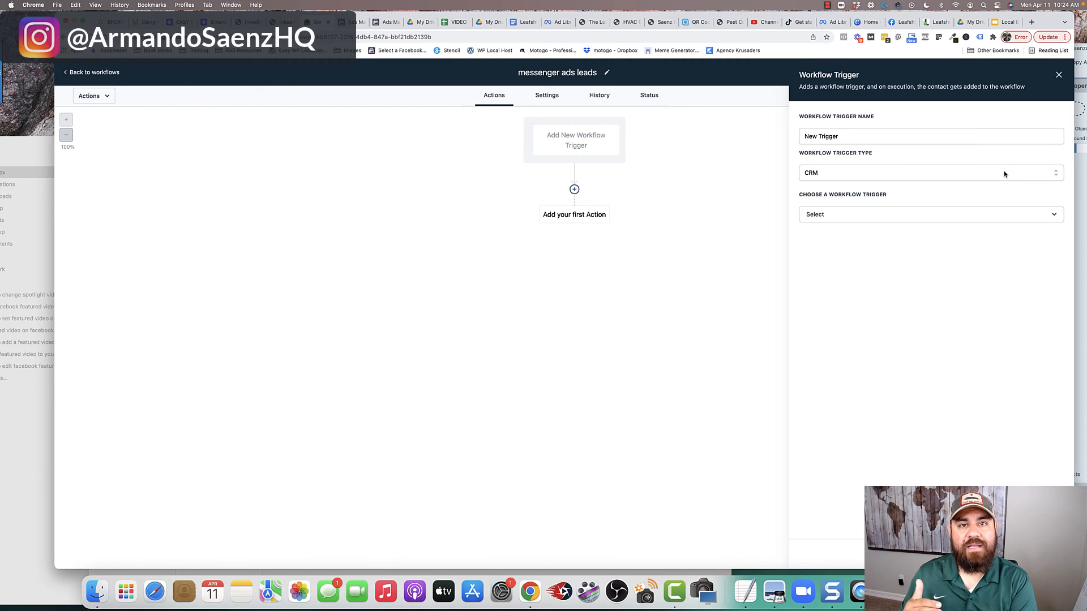
triple_click(834, 136)
text(le)
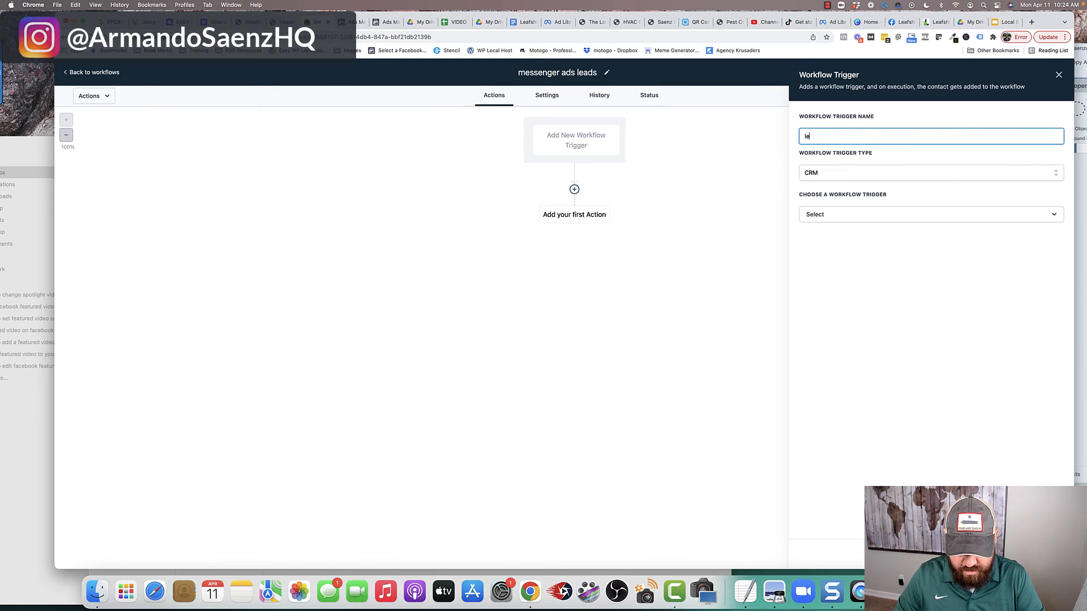
text(ad gen m)
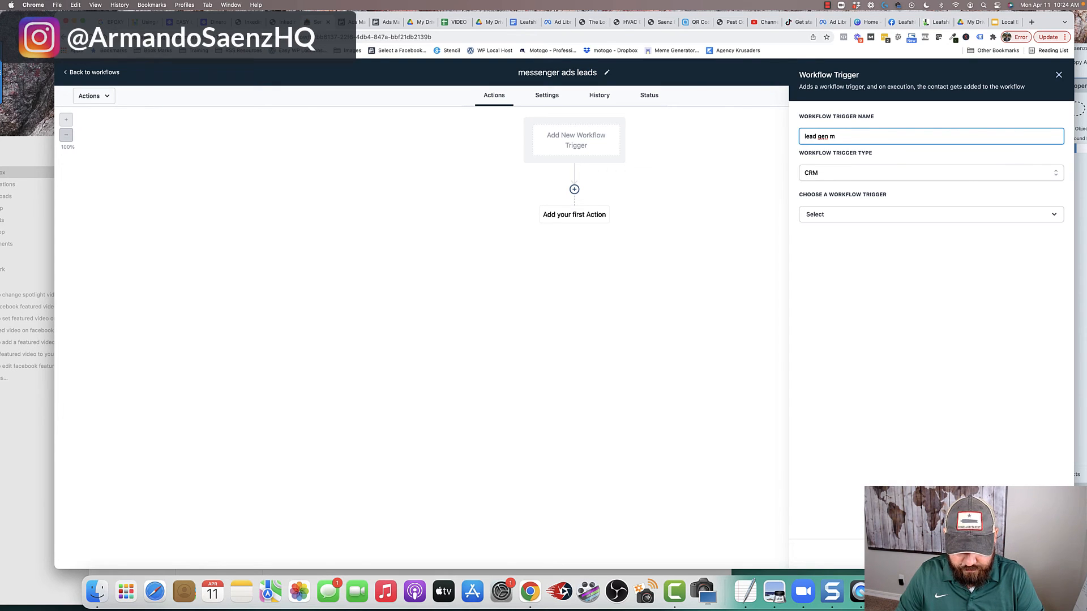
text(essenger)
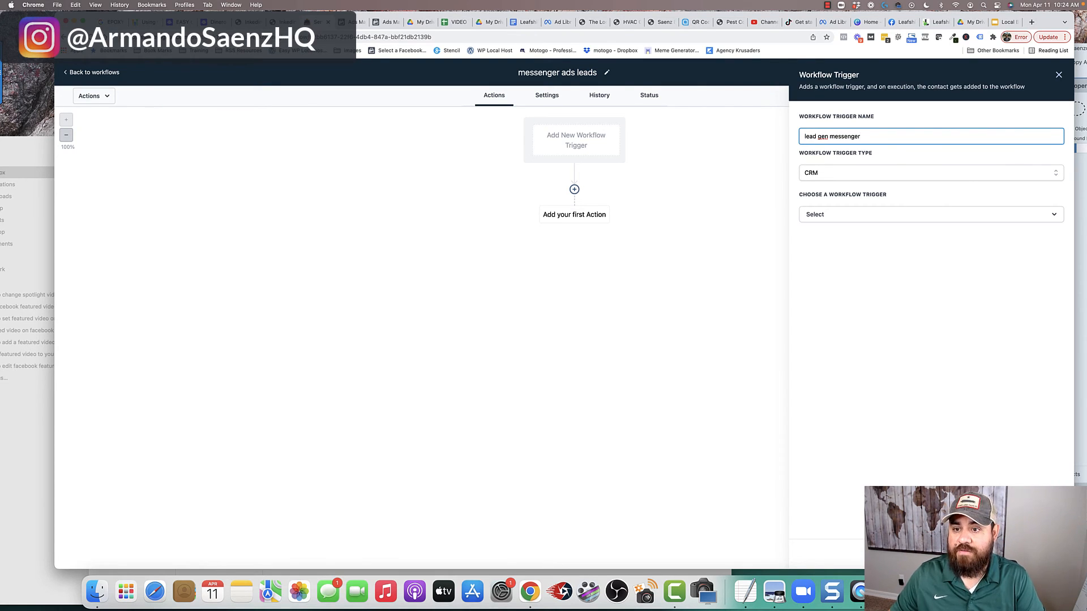
- Set the workflow trigger type to Facebook and choose the "Facebook lead form submitted" trigger
click(854, 172)
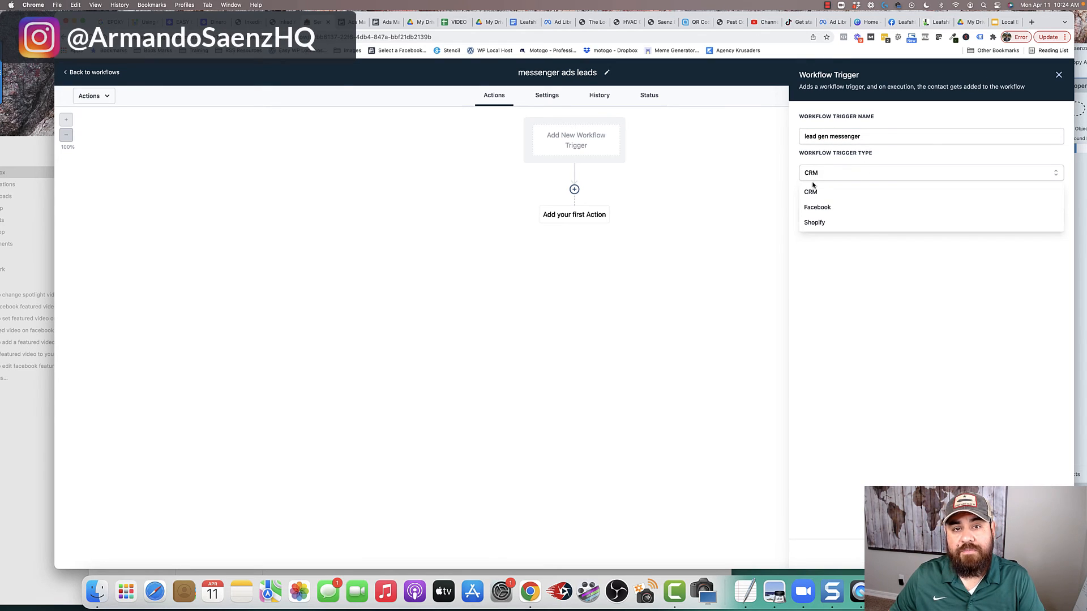
click(819, 209)
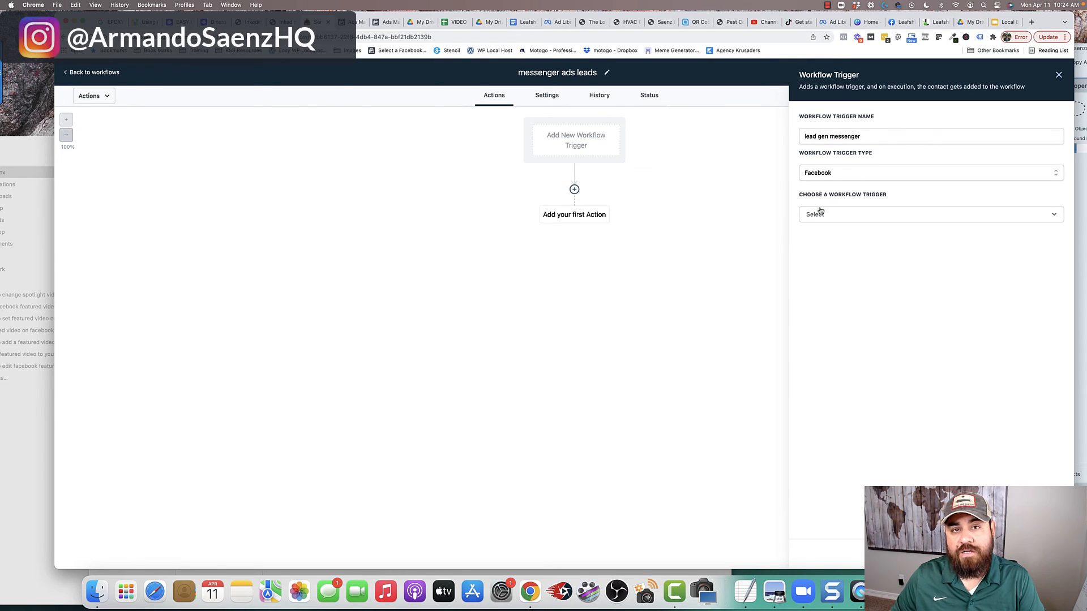
click(1041, 218)
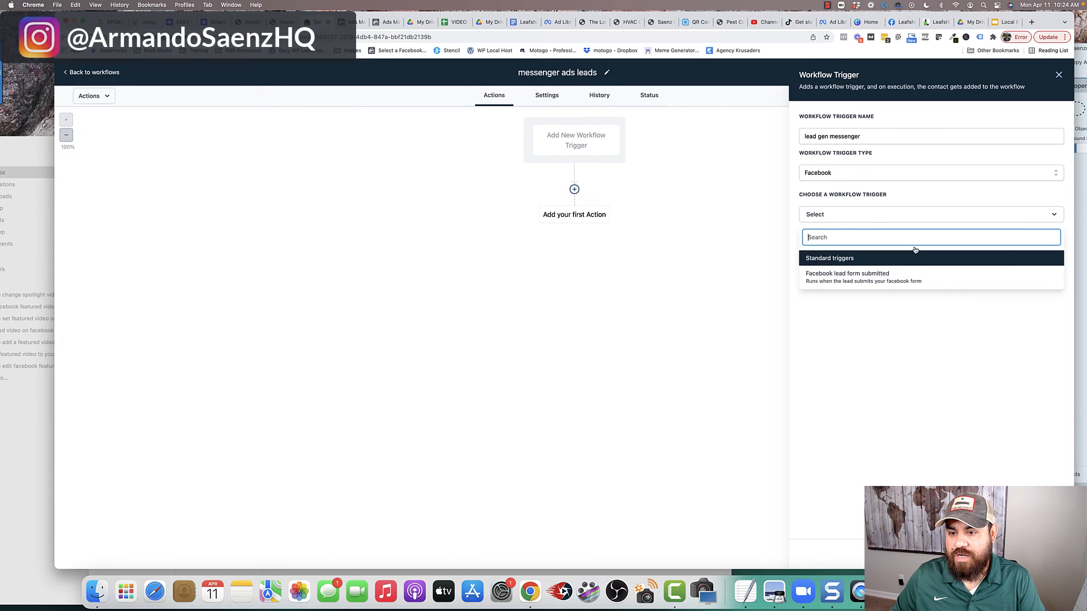
click(851, 276)
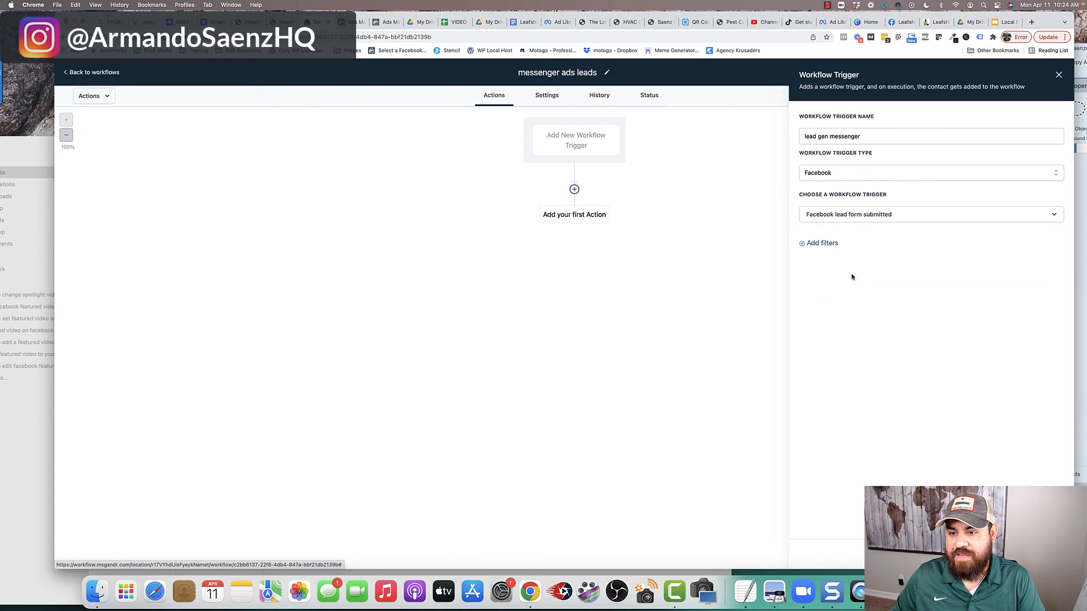
- Add an "In Form" filter for the Demo Chat form to the Facebook lead trigger and save the trigger
click(827, 244)
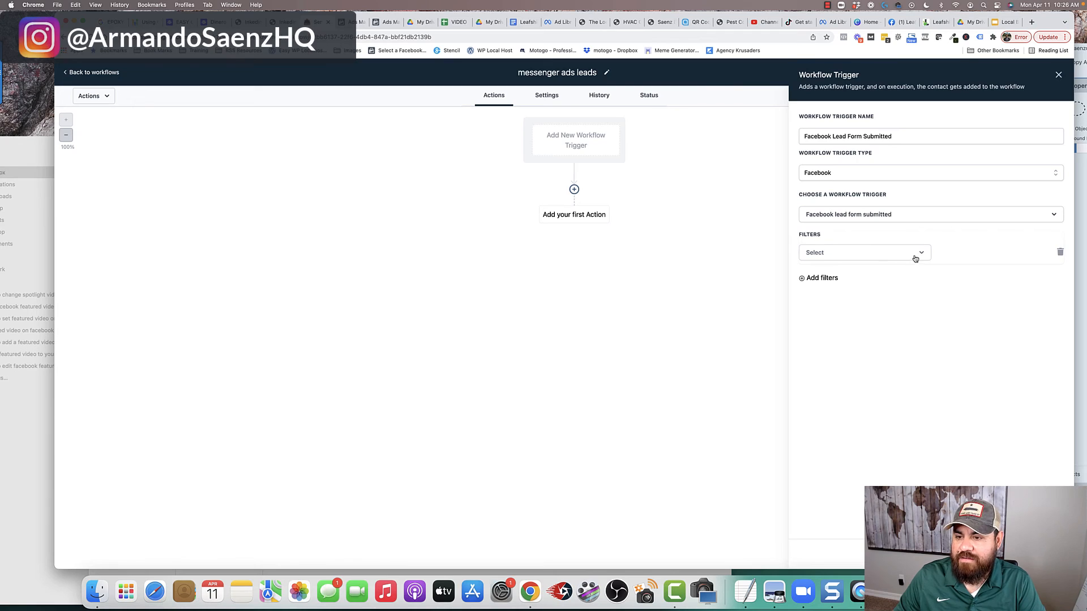
click(920, 254)
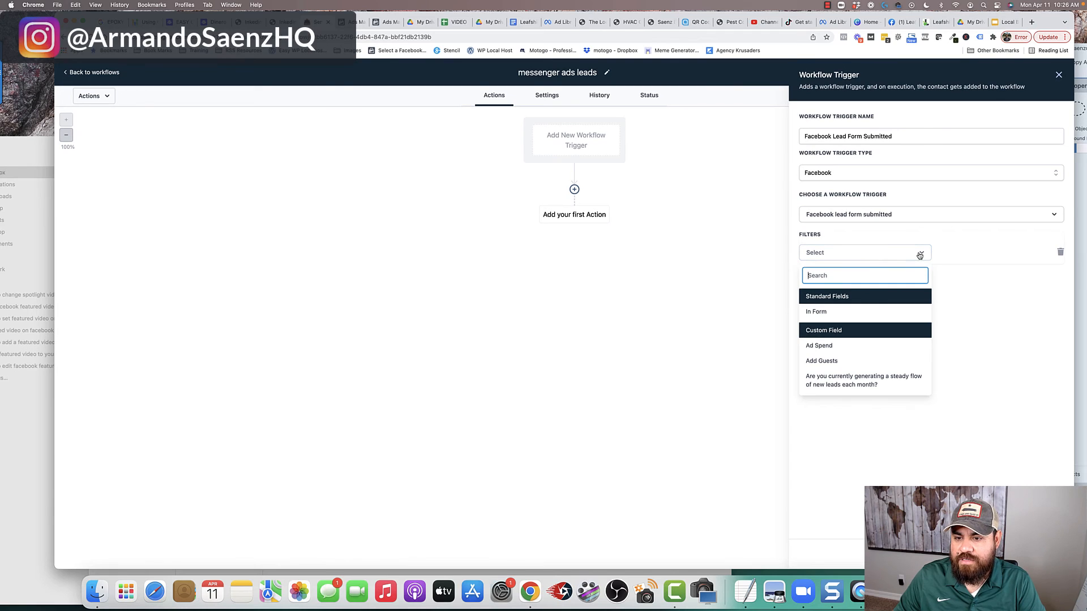
click(818, 313)
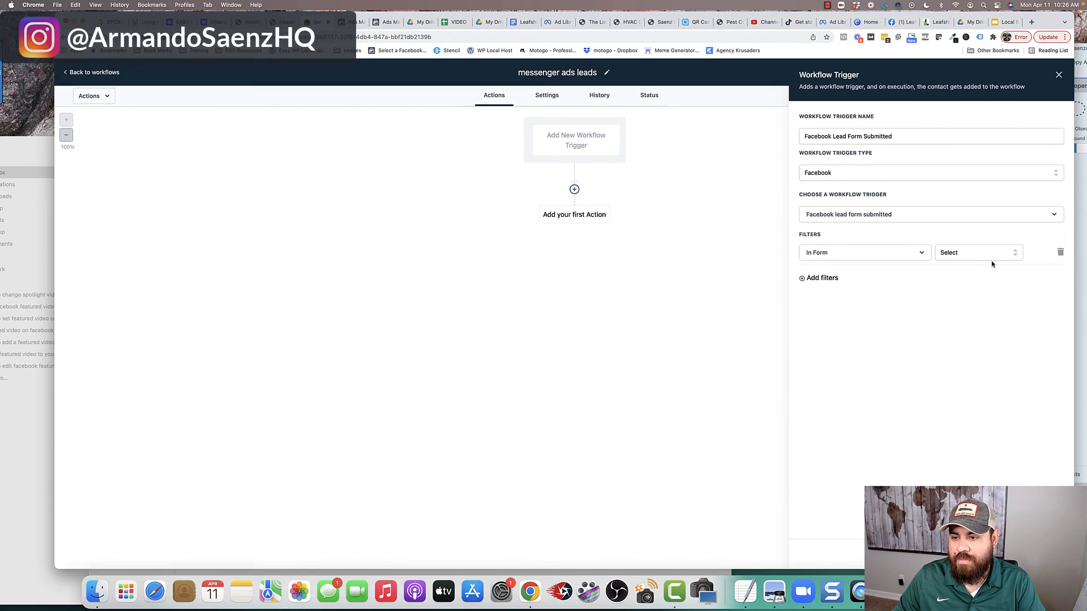
click(1014, 254)
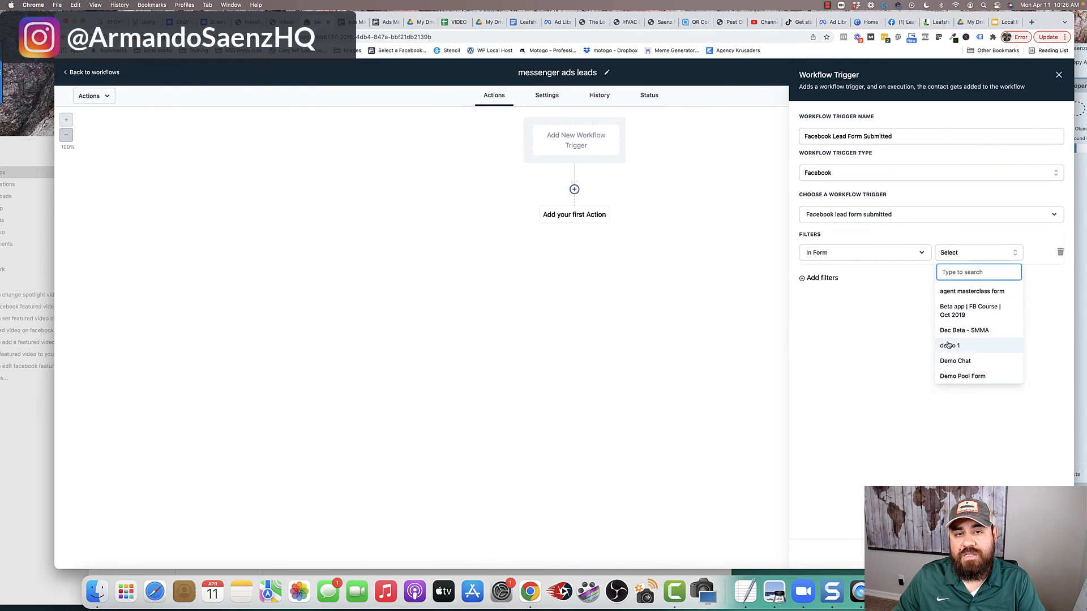
scroll(954, 358, down, 1)
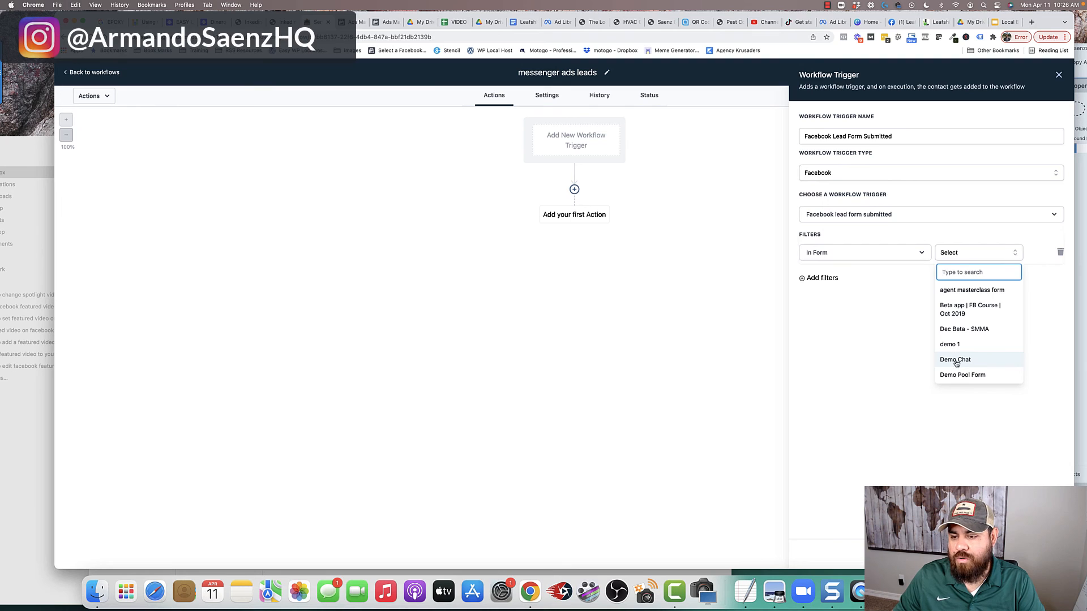
click(956, 362)
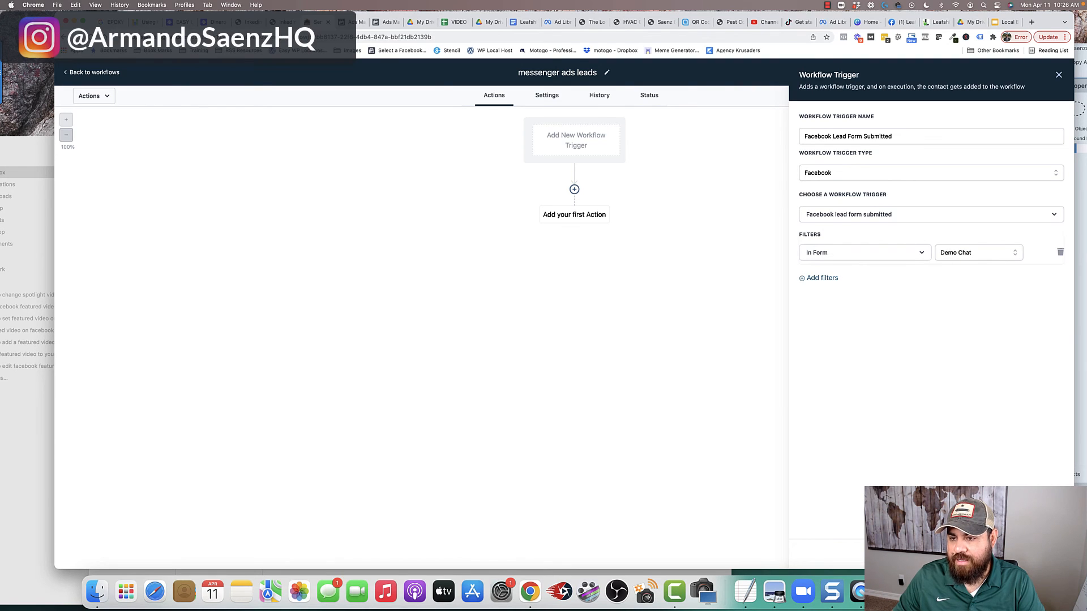
click(607, 138)
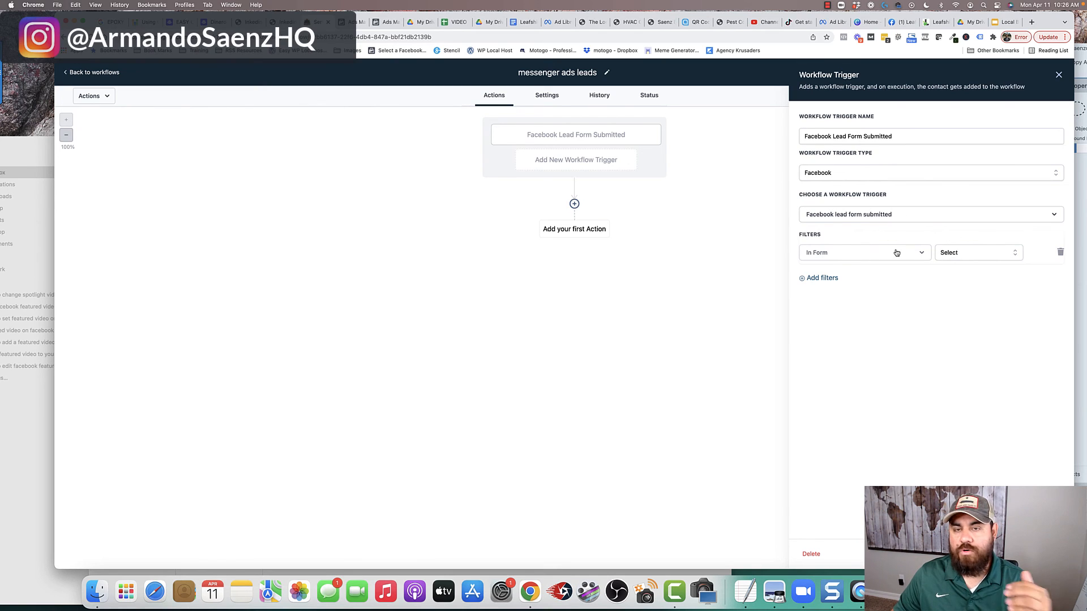
click(1034, 554)
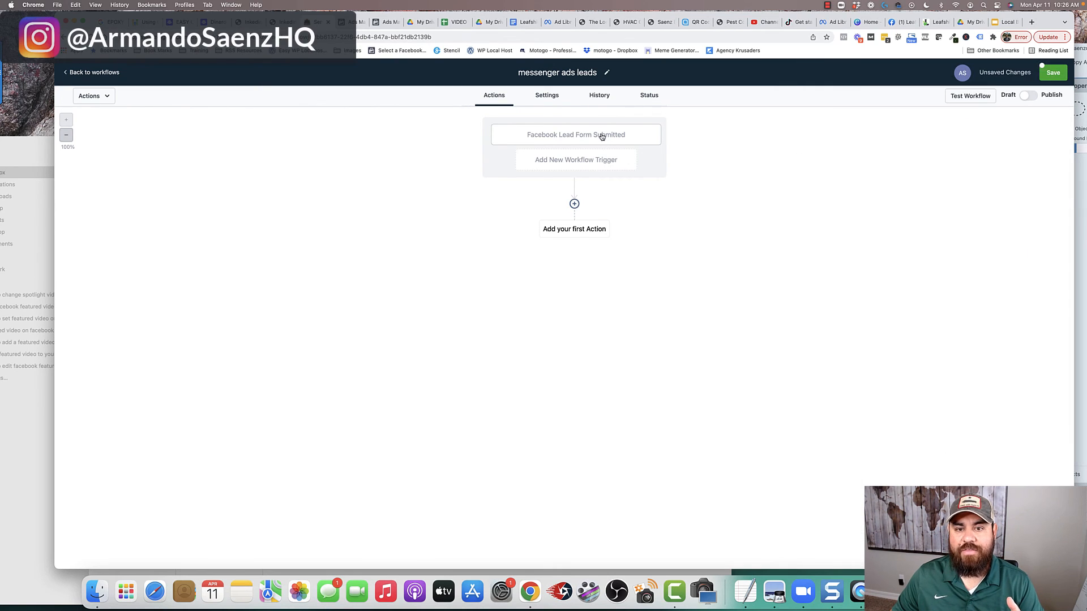
- Find the Messenger action for the workflow's first step, examine its message settings, and close them without adding the action
click(574, 204)
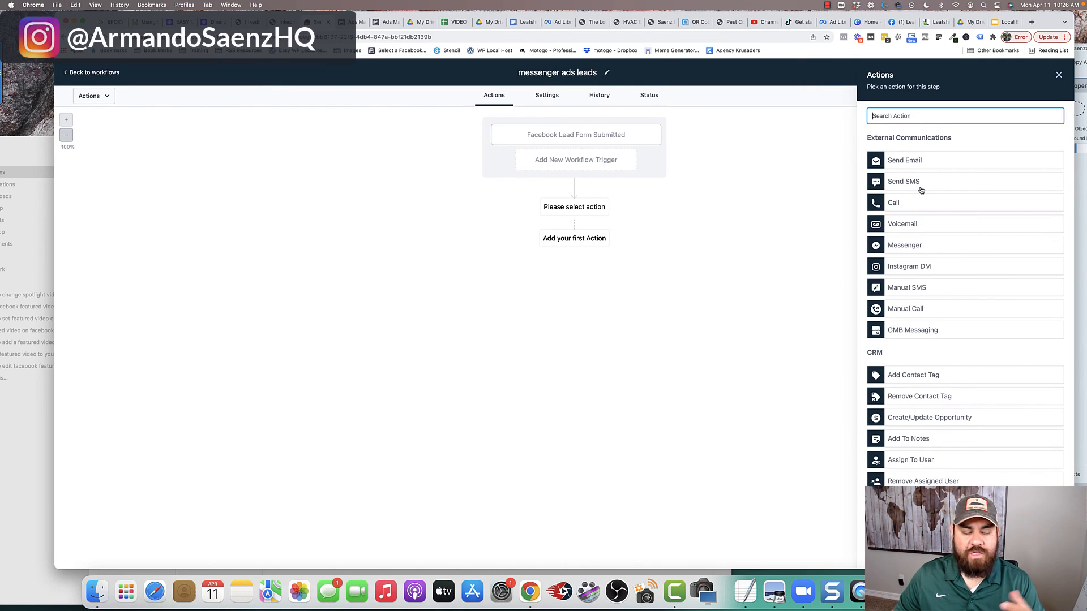
text(mee)
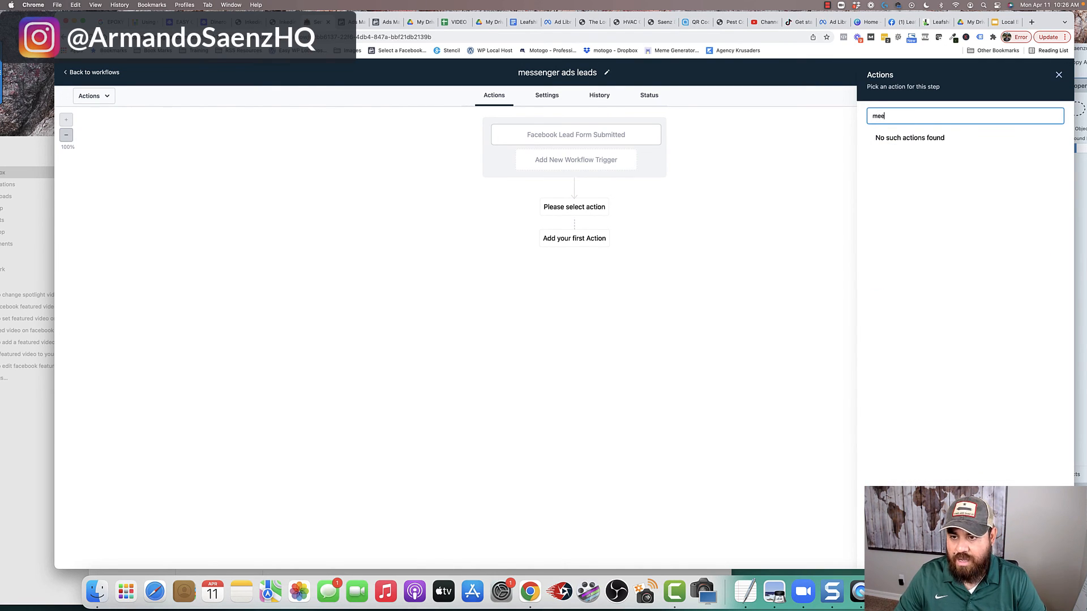
key(BackSpace)
key(BackSpace)
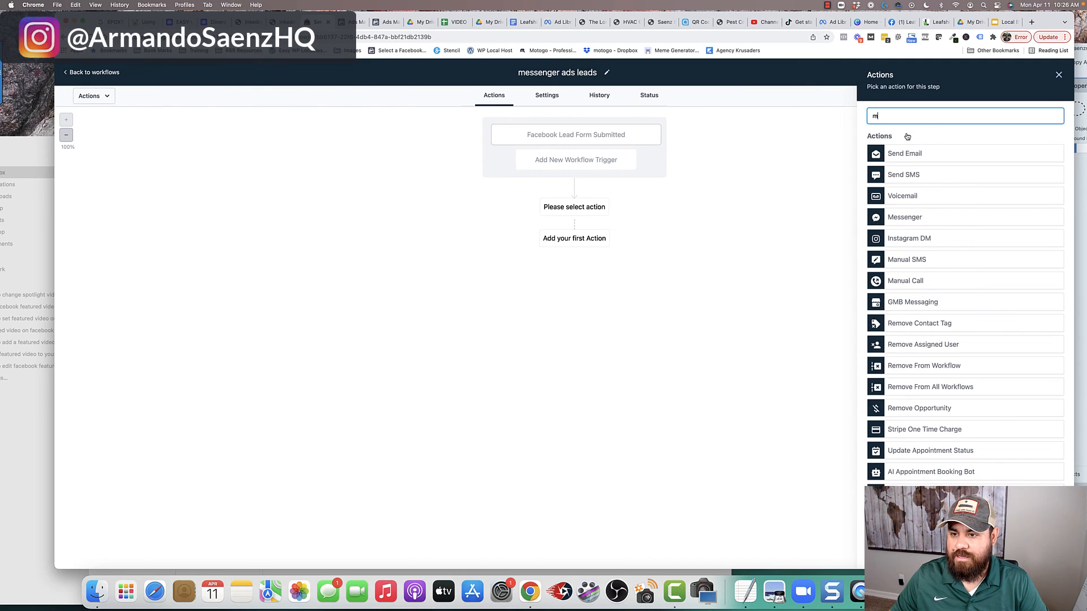
click(903, 217)
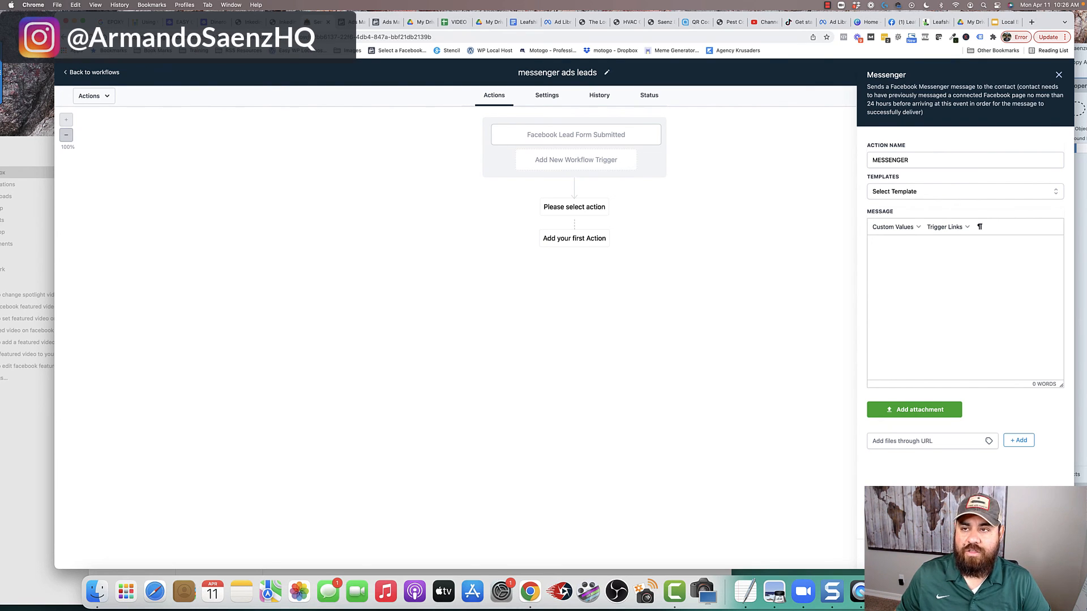
click(1058, 74)
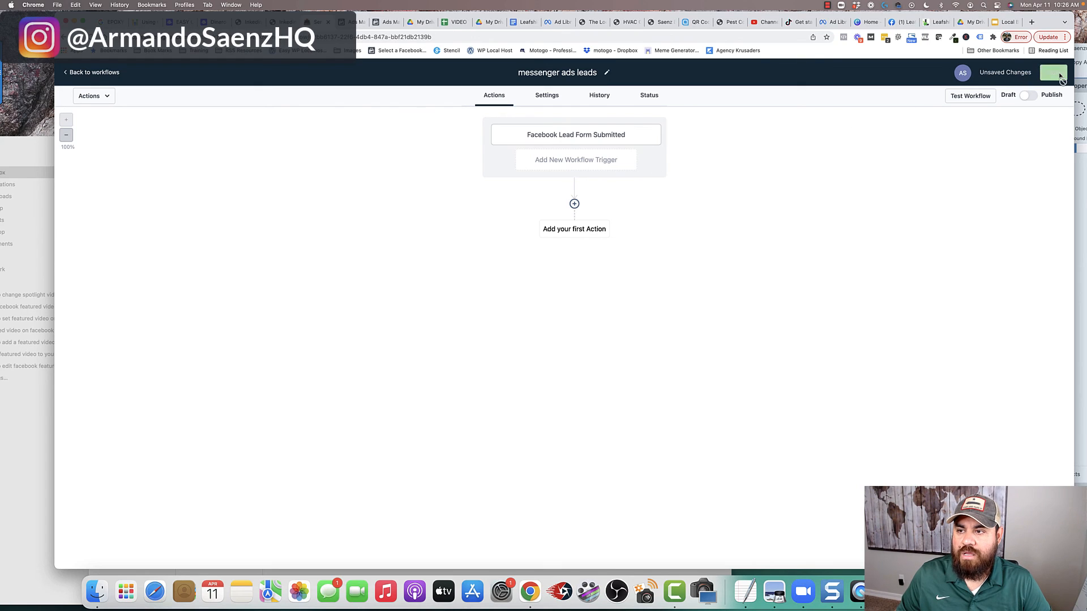
- Leave the workflow editor, view the Facebook message threads in Conversations, and switch to Facebook Ads Manager
click(72, 74)
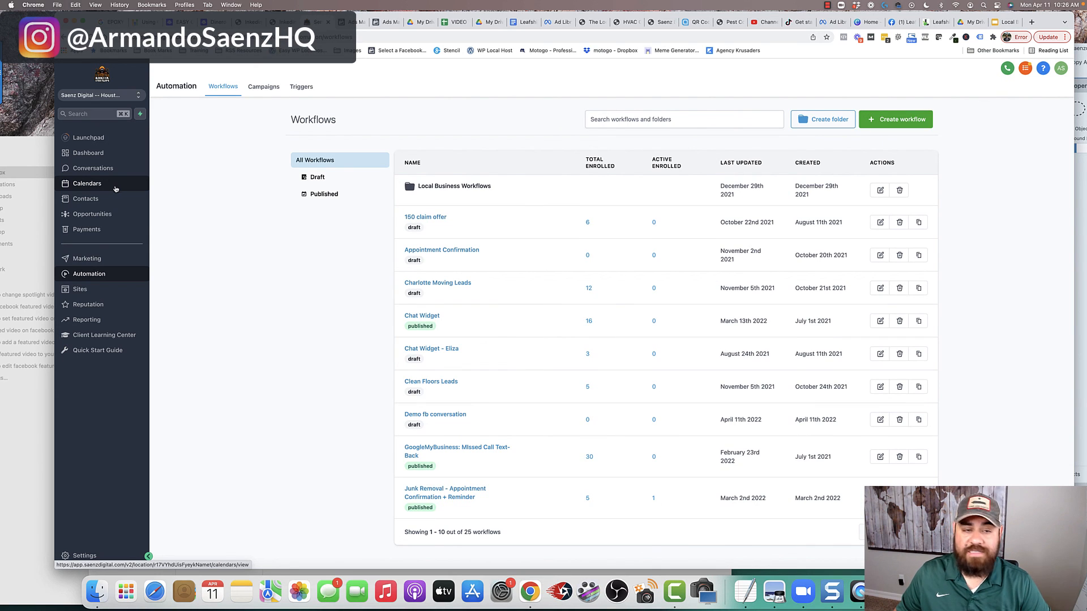
click(98, 171)
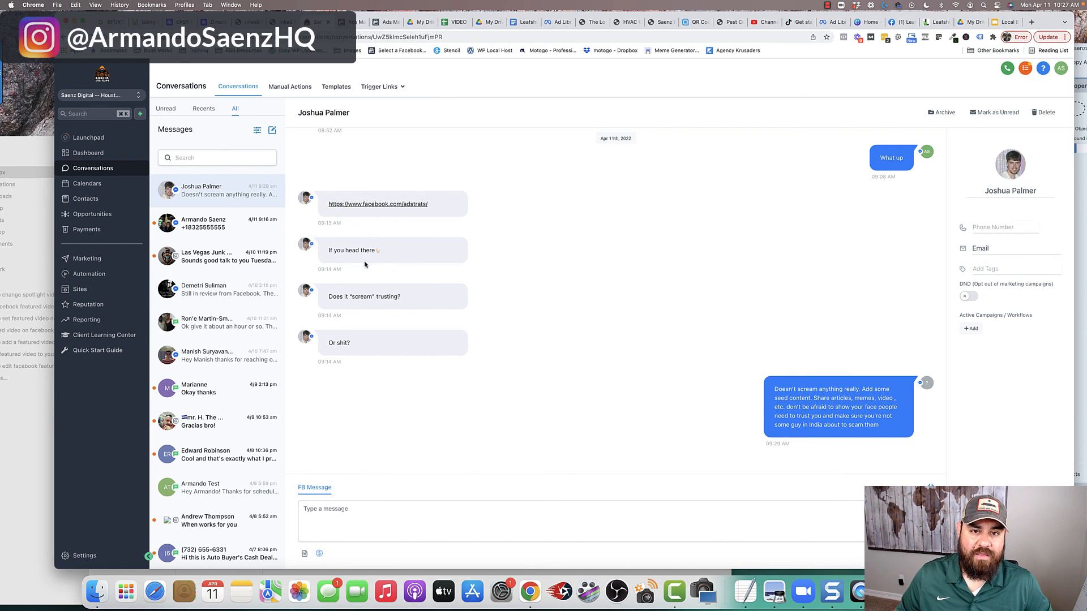
click(385, 21)
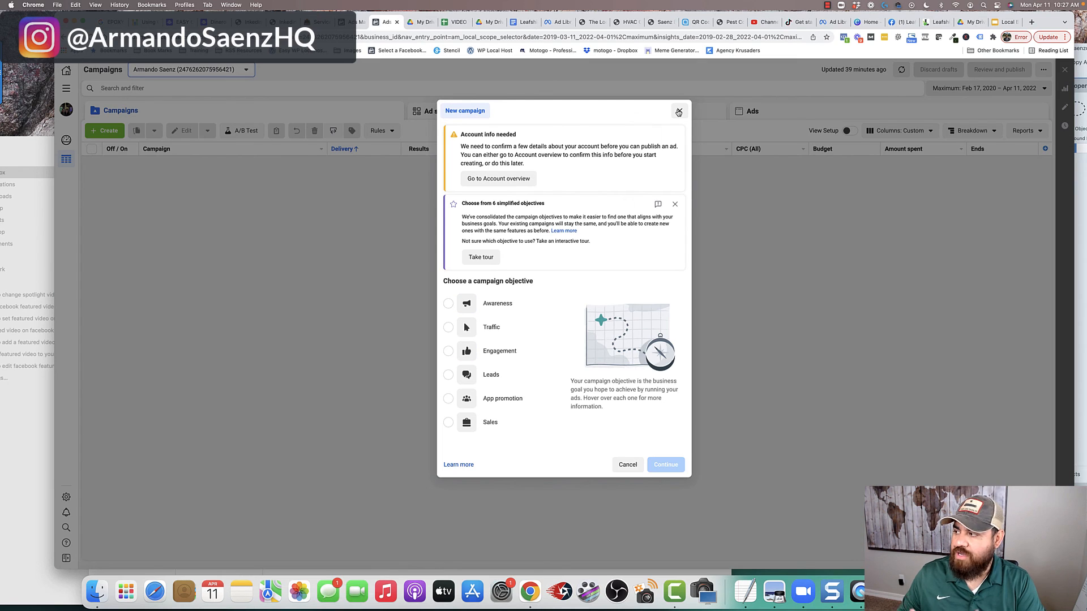